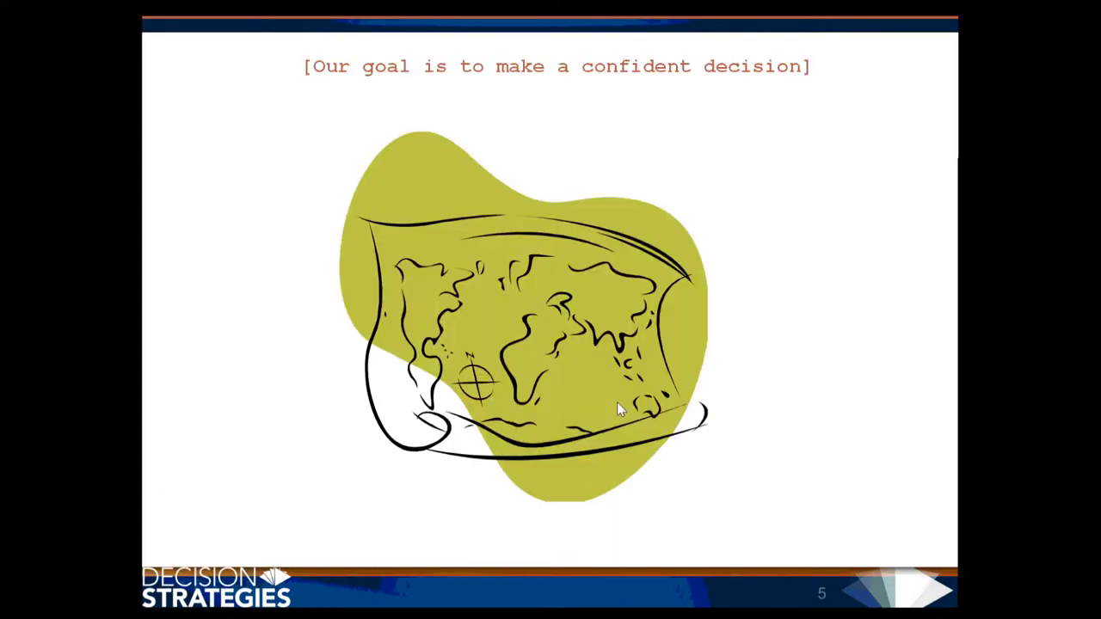
Advance the slideshow so the captain picture and red dashed route appear on slide 9.
{"action": "left_click", "coordinate": [617, 401]}
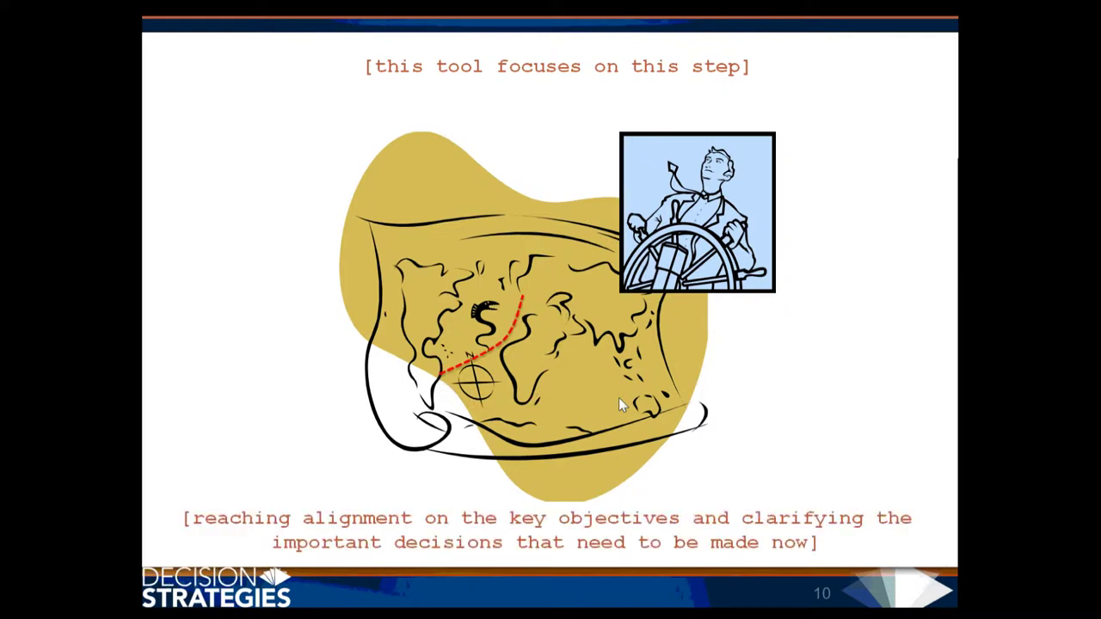
Advance the slideshow to slide 11, the ship-voyage decision hierarchy.
{"action": "left_click", "coordinate": [619, 398]}
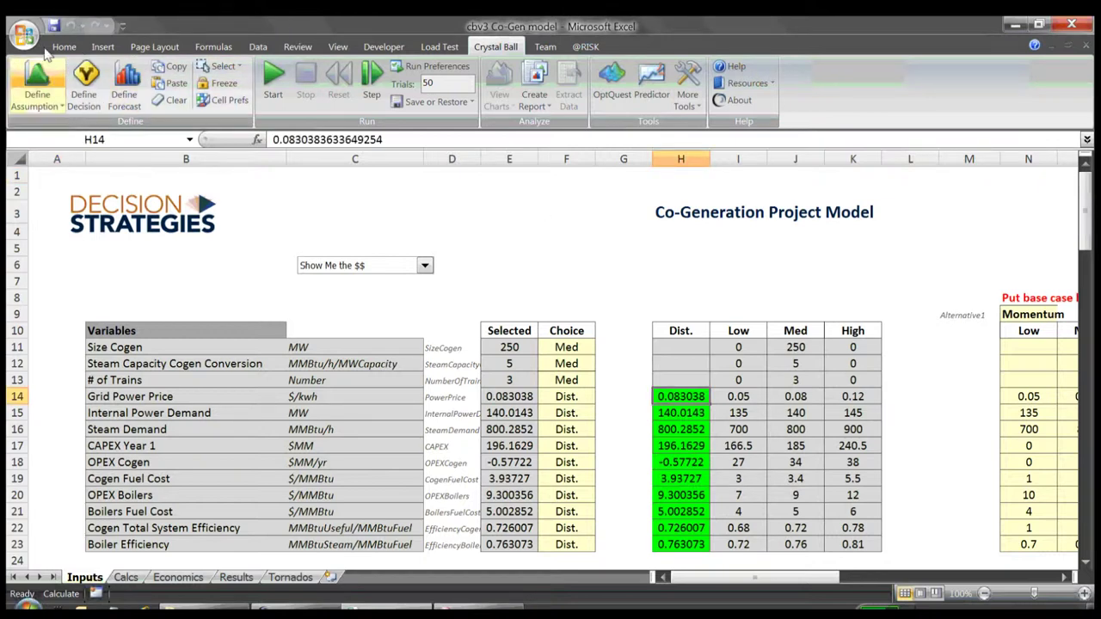
Check Grid Power Price's distribution, run five Crystal Ball trials, then show the Economics sheet.
{"action": "left_click", "coordinate": [39, 77]}
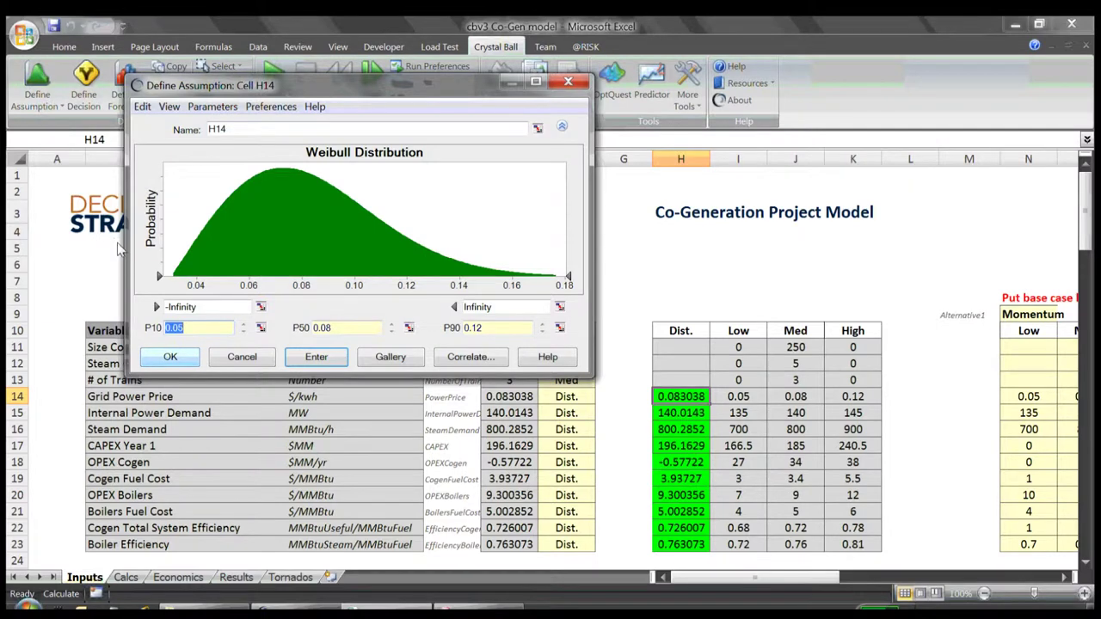
{"action": "key", "text": "Return"}
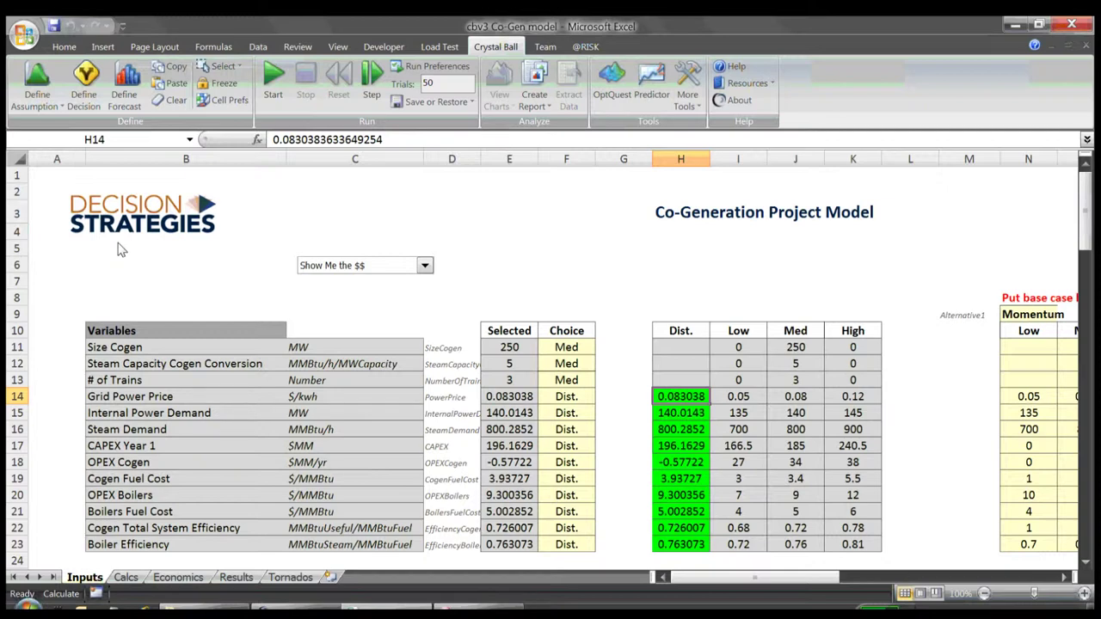
{"action": "left_click", "coordinate": [372, 86]}
{"action": "left_click", "coordinate": [371, 86]}
{"action": "left_click", "coordinate": [371, 86]}
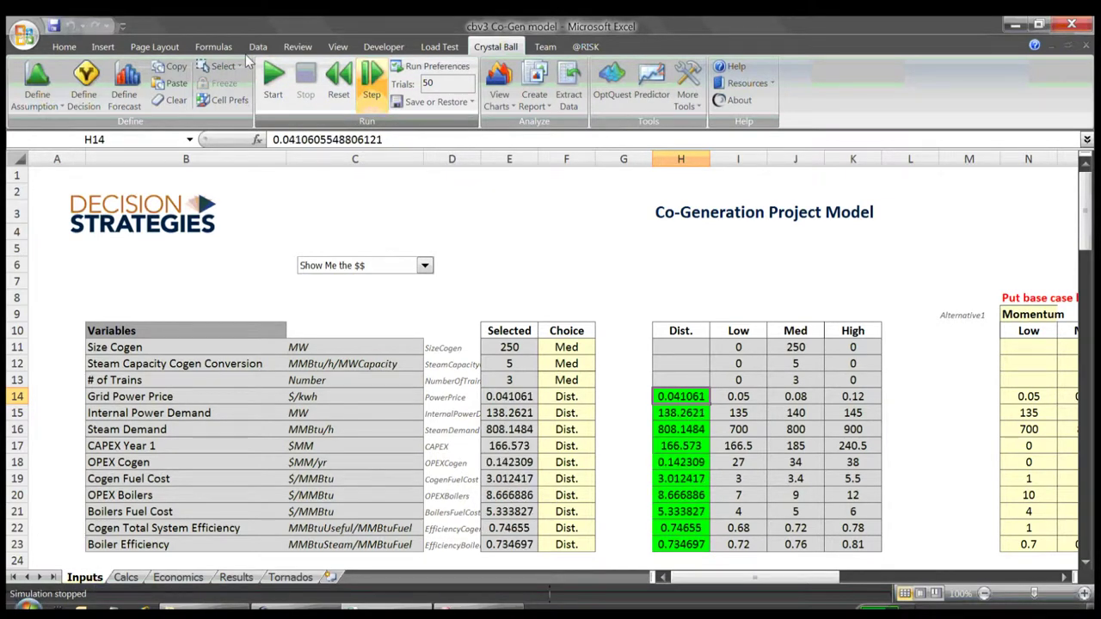
{"action": "left_click", "coordinate": [372, 85]}
{"action": "left_click", "coordinate": [371, 86]}
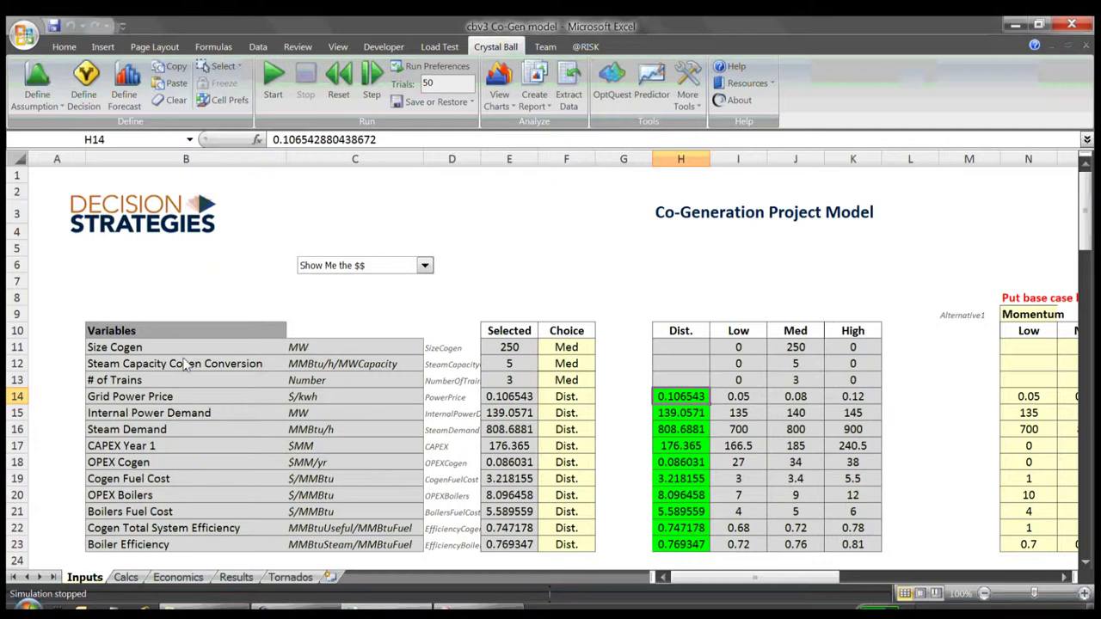
{"action": "key", "text": "ctrl+Page_Down"}
{"action": "key", "text": "ctrl+Page_Down"}
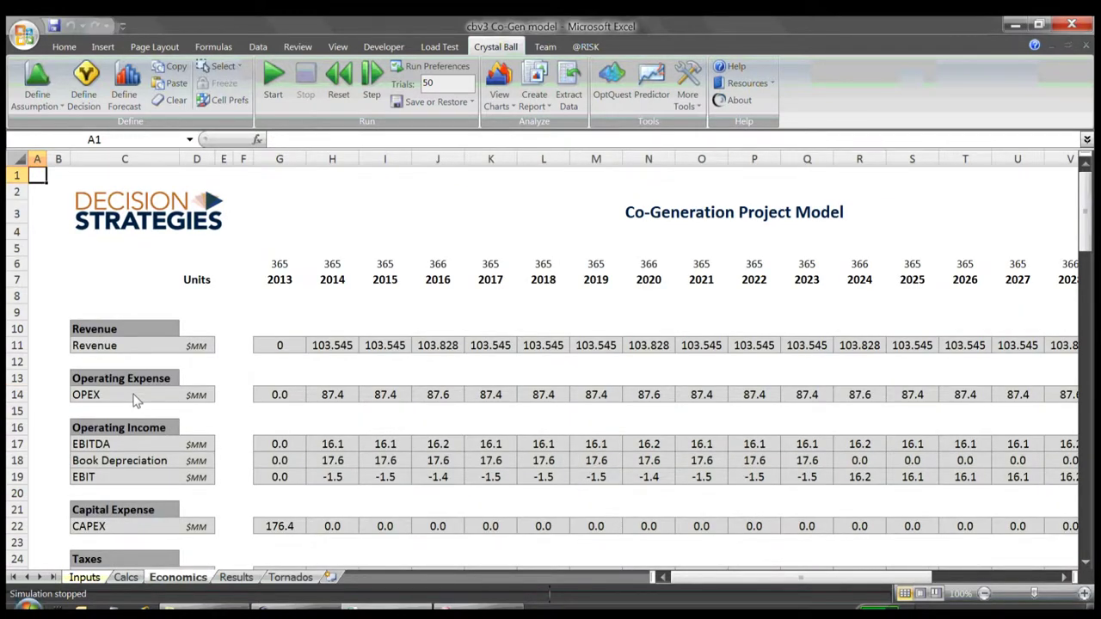
Run six simulation trials on Economics, then show the Results sheet's Incremental NPV chart.
{"action": "left_click", "coordinate": [372, 82]}
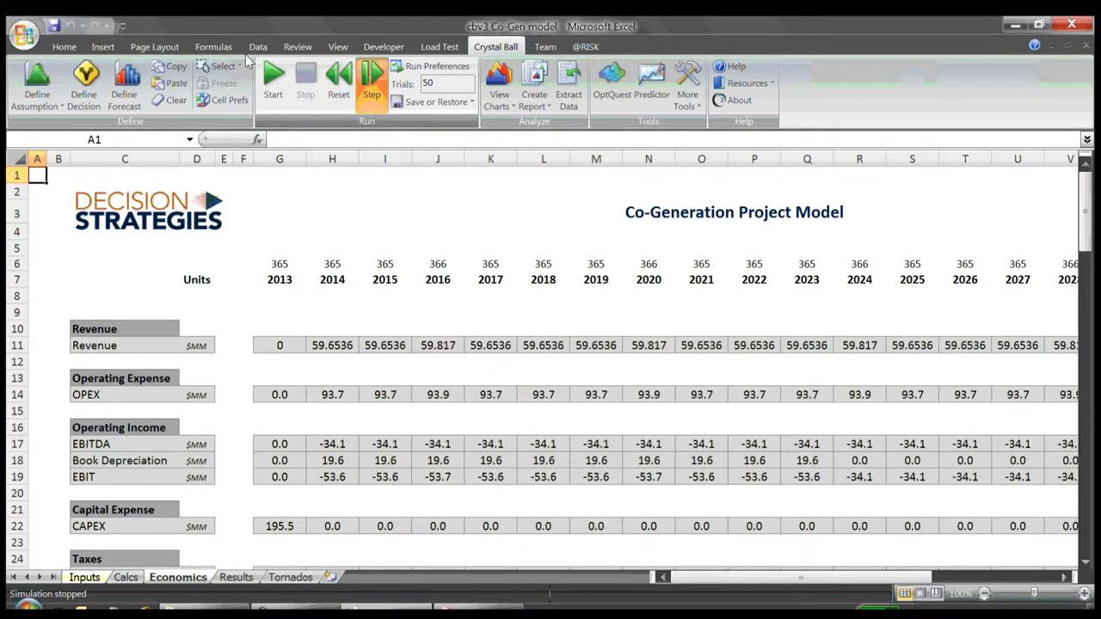
{"action": "left_click", "coordinate": [371, 82]}
{"action": "left_click", "coordinate": [371, 81]}
{"action": "left_click", "coordinate": [372, 82]}
{"action": "left_click", "coordinate": [371, 82]}
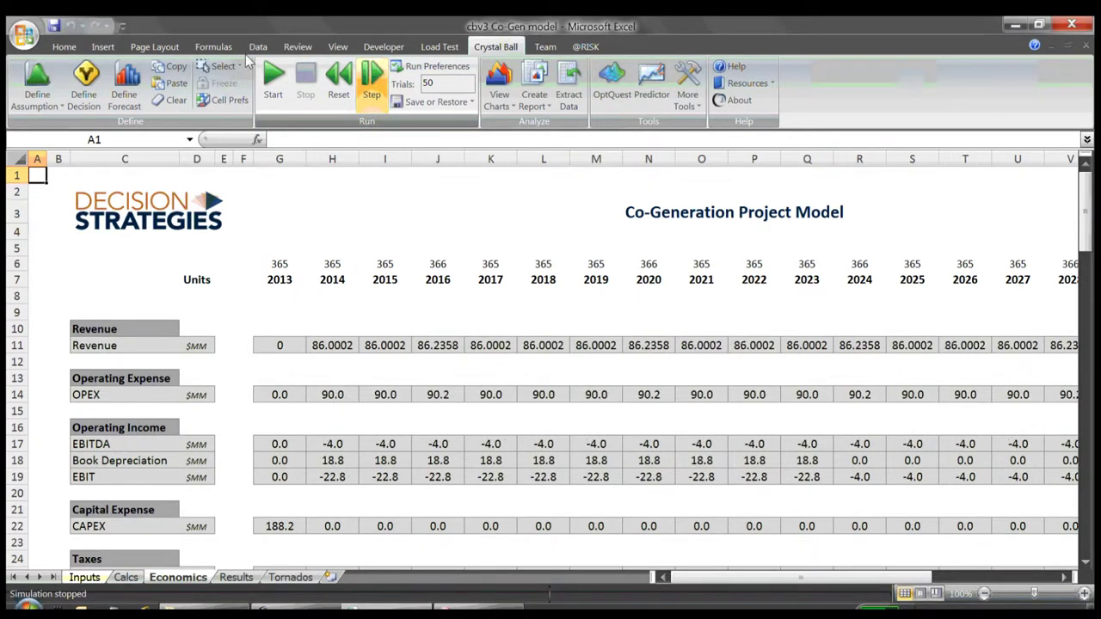
{"action": "left_click", "coordinate": [372, 81]}
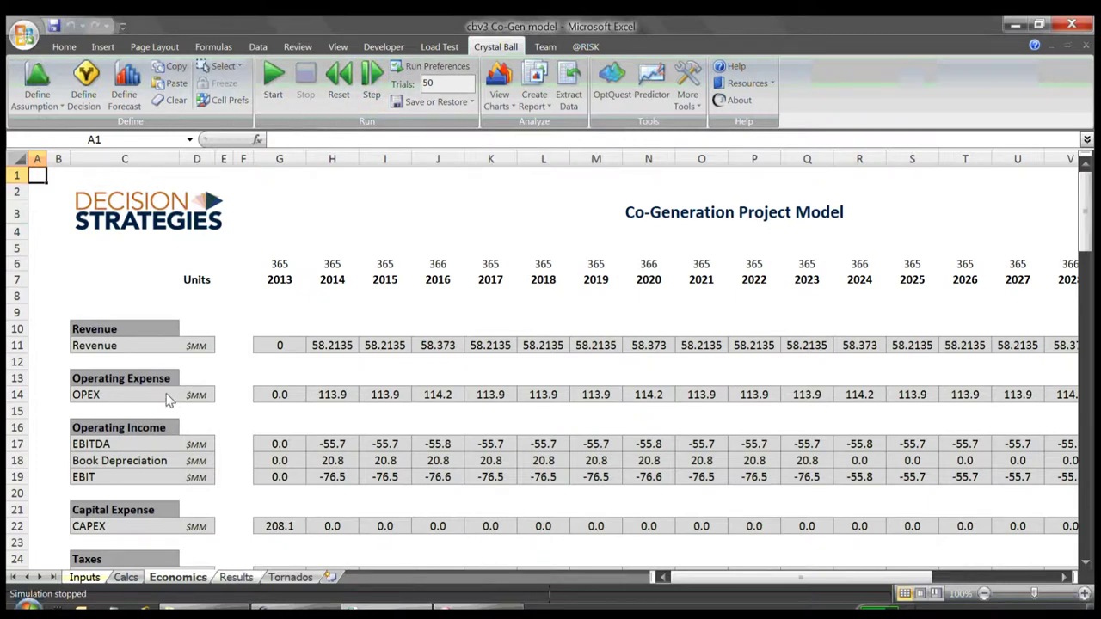
{"action": "key", "text": "ctrl+Page_Down"}
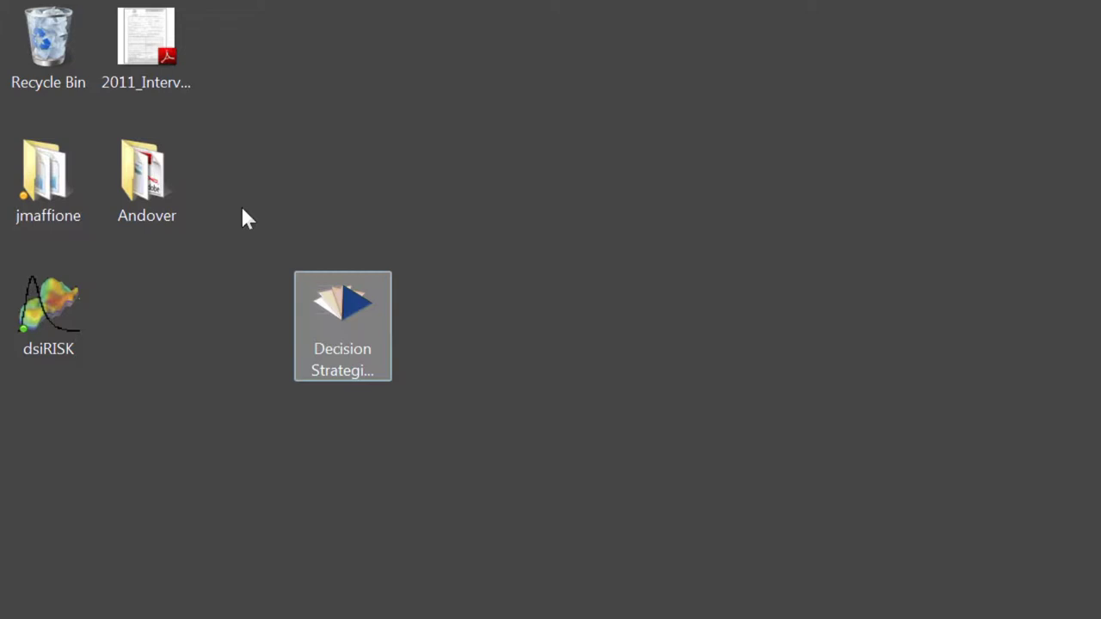
Launch the Decision Strategies Toolbox from its desktop shortcut.
{"action": "key", "text": "Return"}
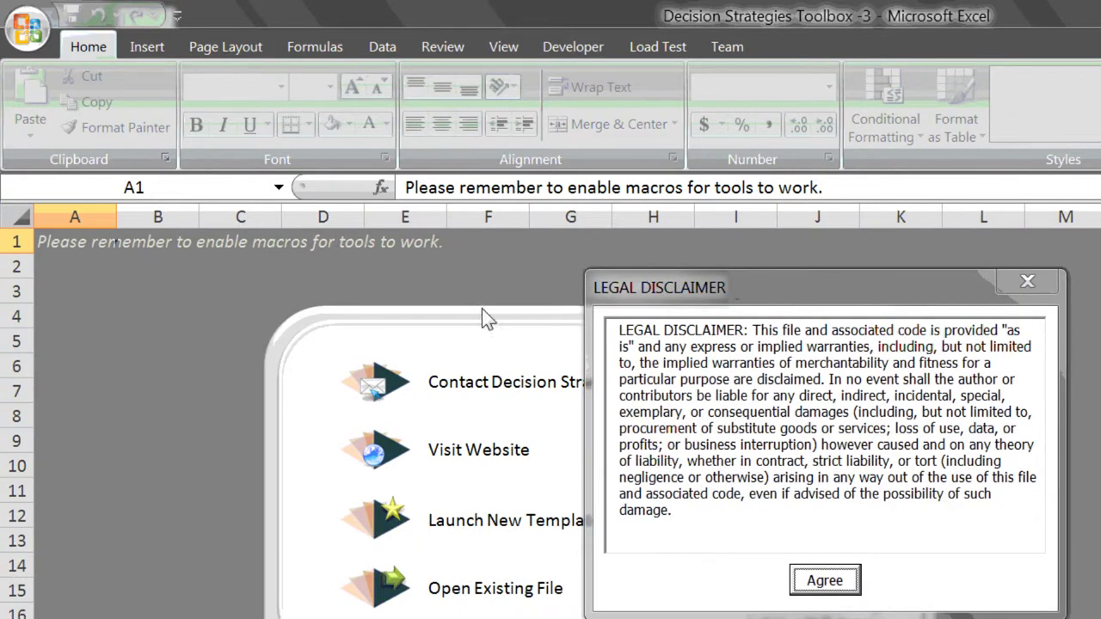
Accept the disclaimer and open the Issue Raising and Decision Hierarchy Tool template.
{"action": "key", "text": "Return"}
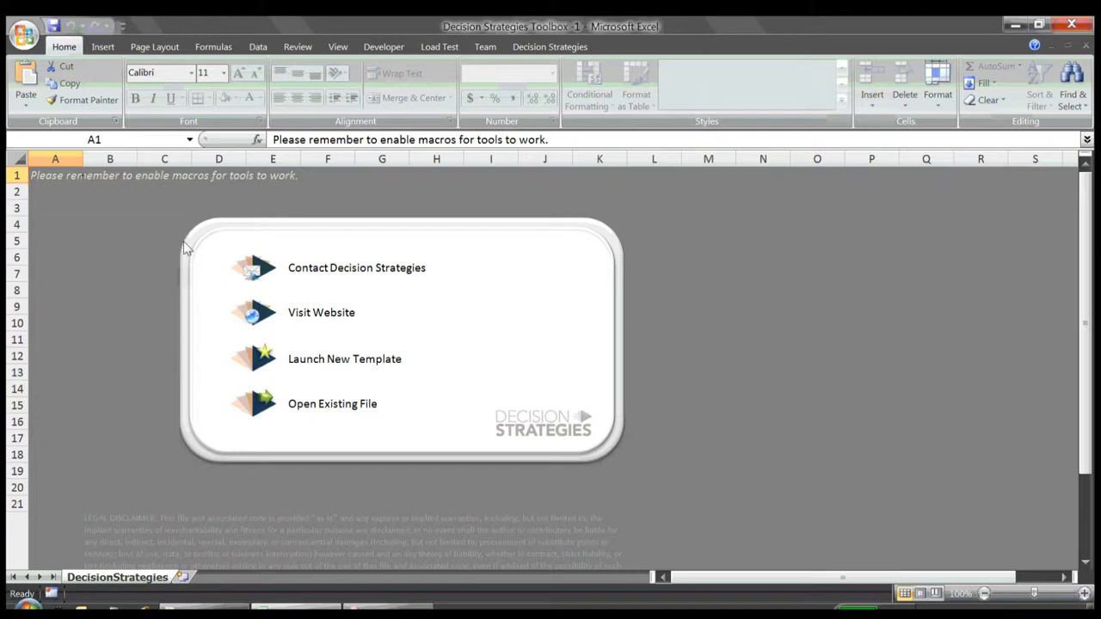
{"action": "key", "text": "ctrl+o"}
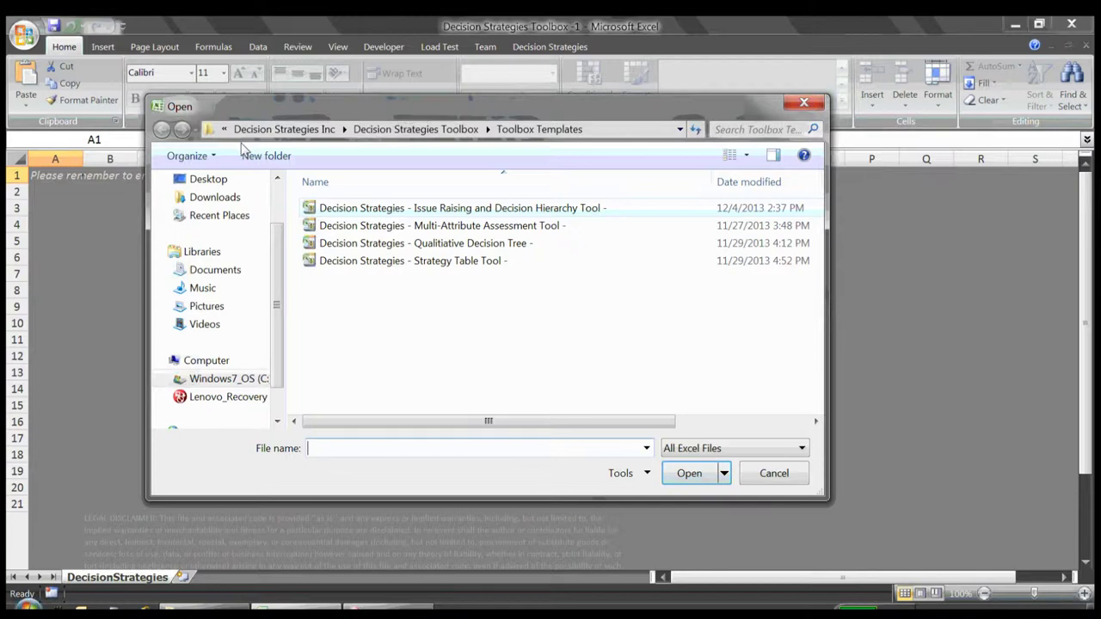
{"action": "left_click", "coordinate": [361, 208]}
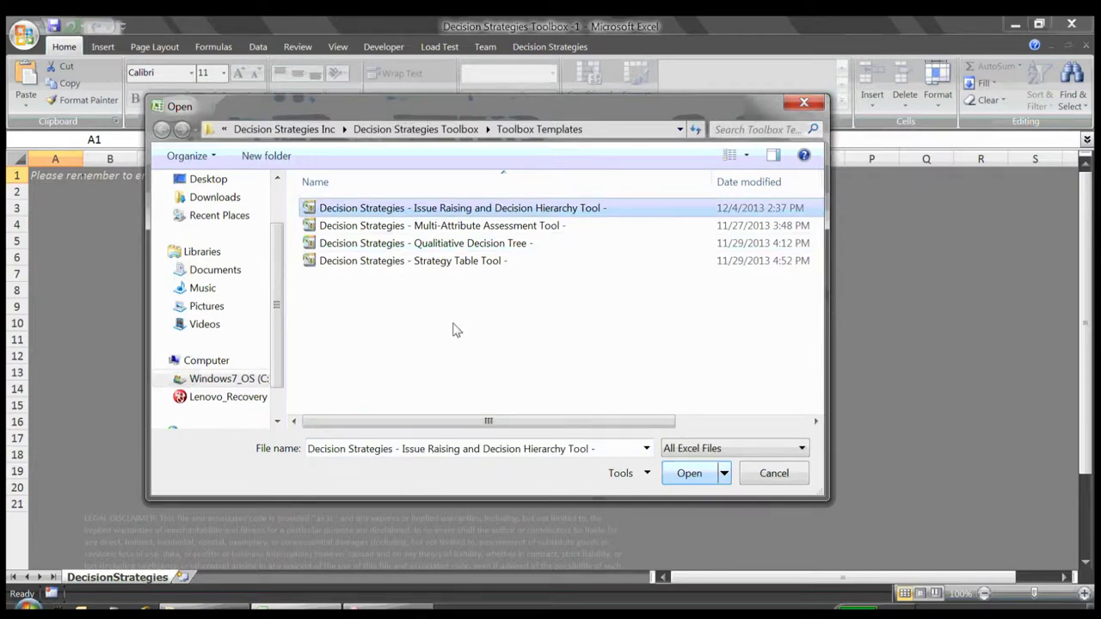
{"action": "key", "text": "Return"}
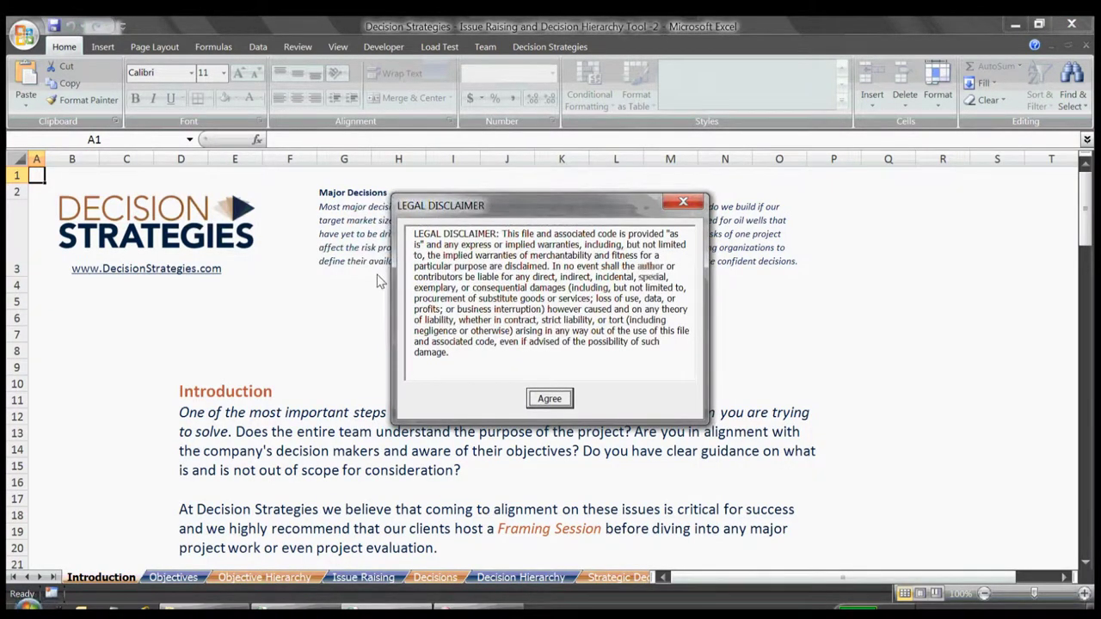
{"action": "key", "text": "Return"}
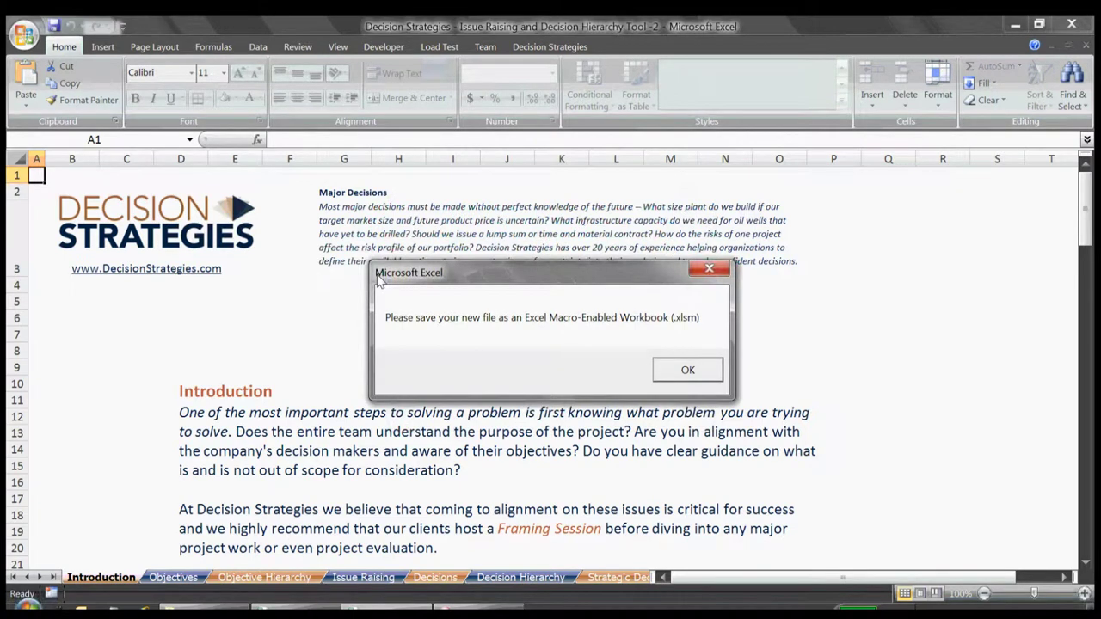
Save the workbook to the Desktop as the macro-enabled file demo.xlsm.
{"action": "key", "text": "Return"}
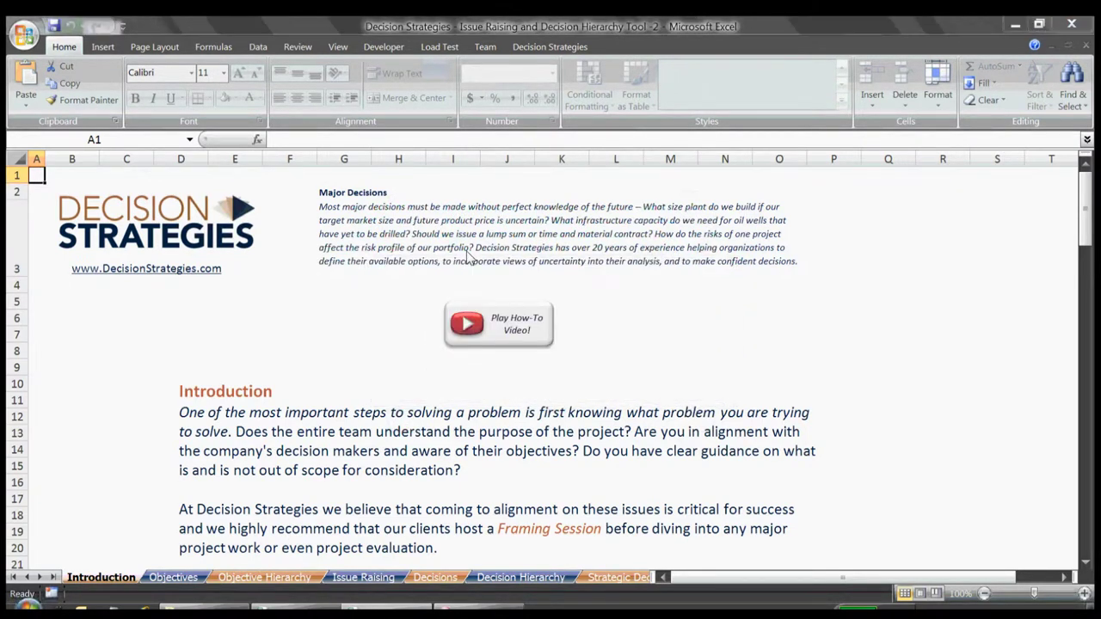
{"action": "type", "text": "dem"}
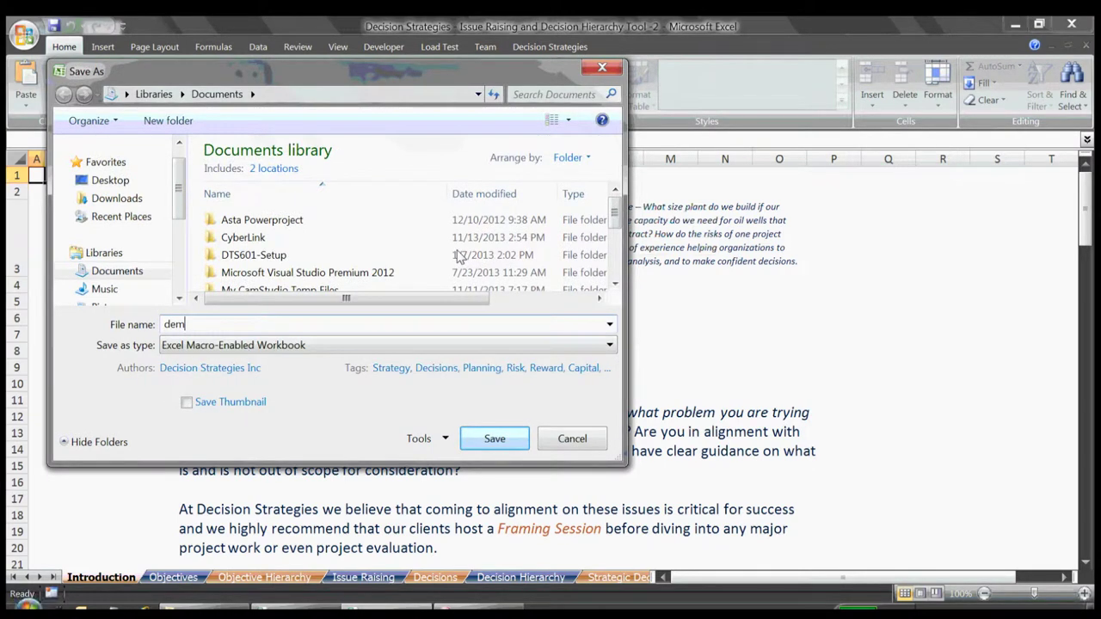
{"action": "type", "text": "o.xlsm"}
{"action": "left_click", "coordinate": [110, 179]}
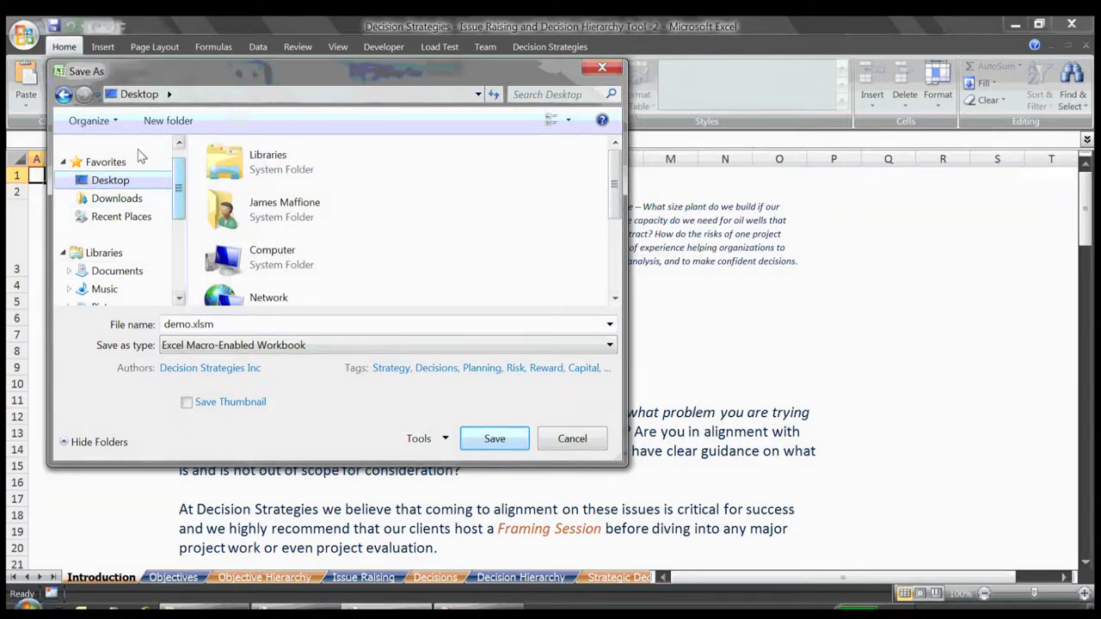
{"action": "key", "text": "Return"}
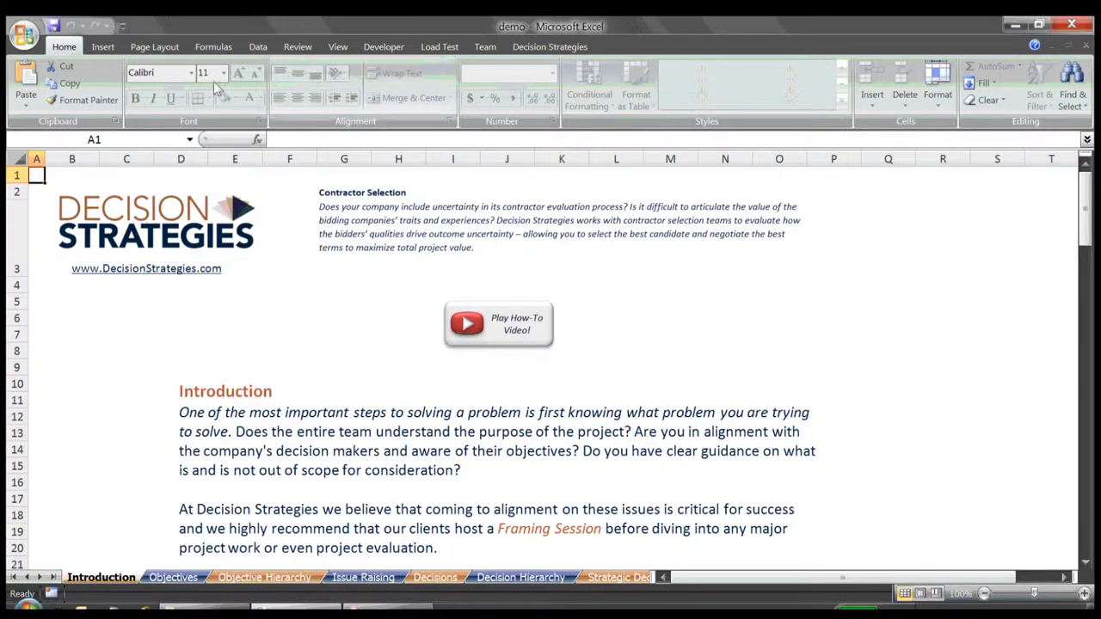
Scroll down to the Objectives sheet's numbered objective list at row 33.
{"action": "scroll", "coordinate": [712, 243], "scroll_direction": "down", "scroll_amount": 9}
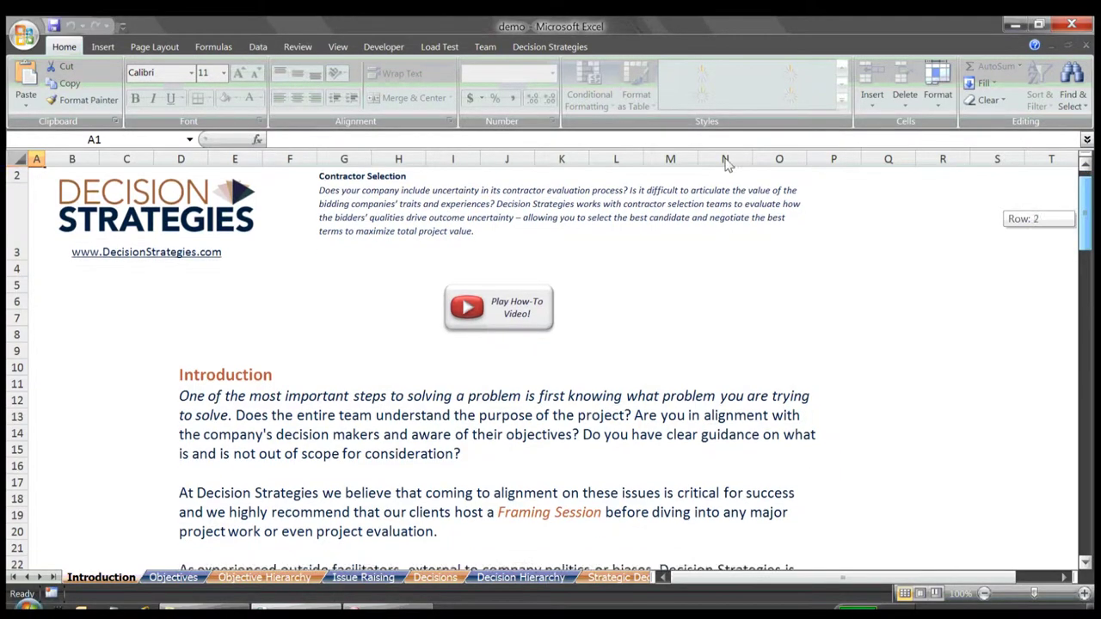
{"action": "scroll", "coordinate": [712, 243], "scroll_direction": "down", "scroll_amount": 8}
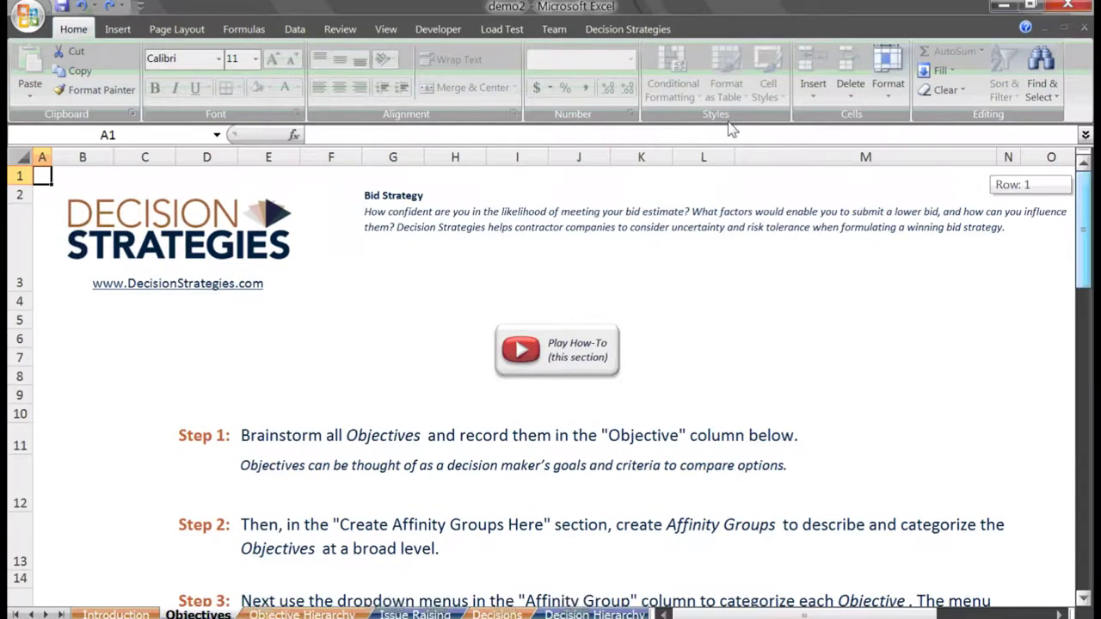
{"action": "scroll", "coordinate": [726, 129], "scroll_direction": "down", "scroll_amount": 9}
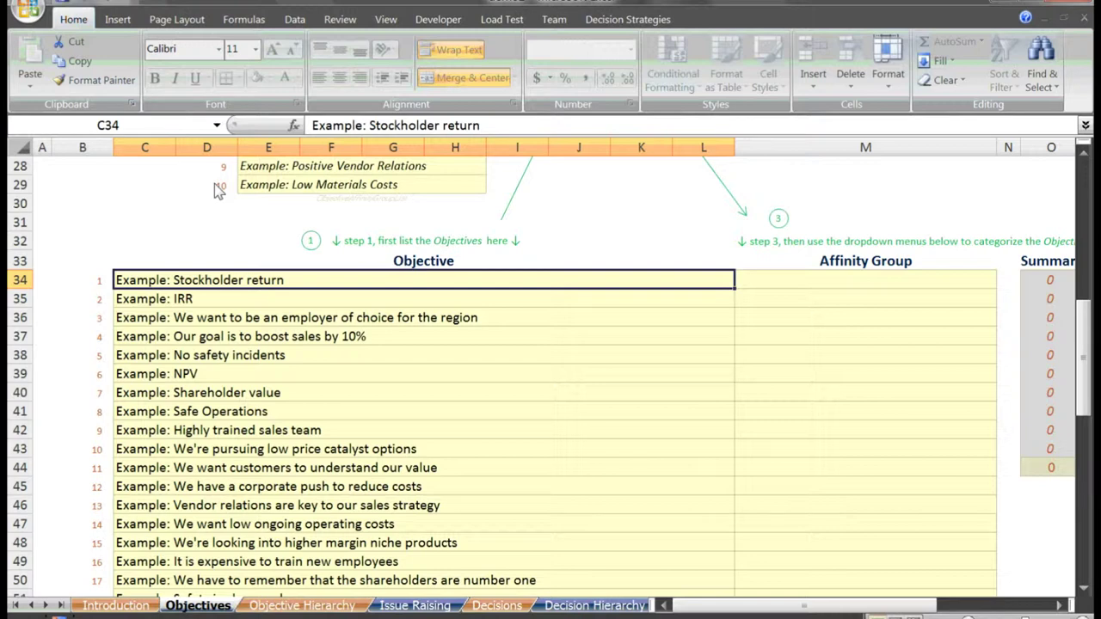
{"action": "type", "text": "Stock"}
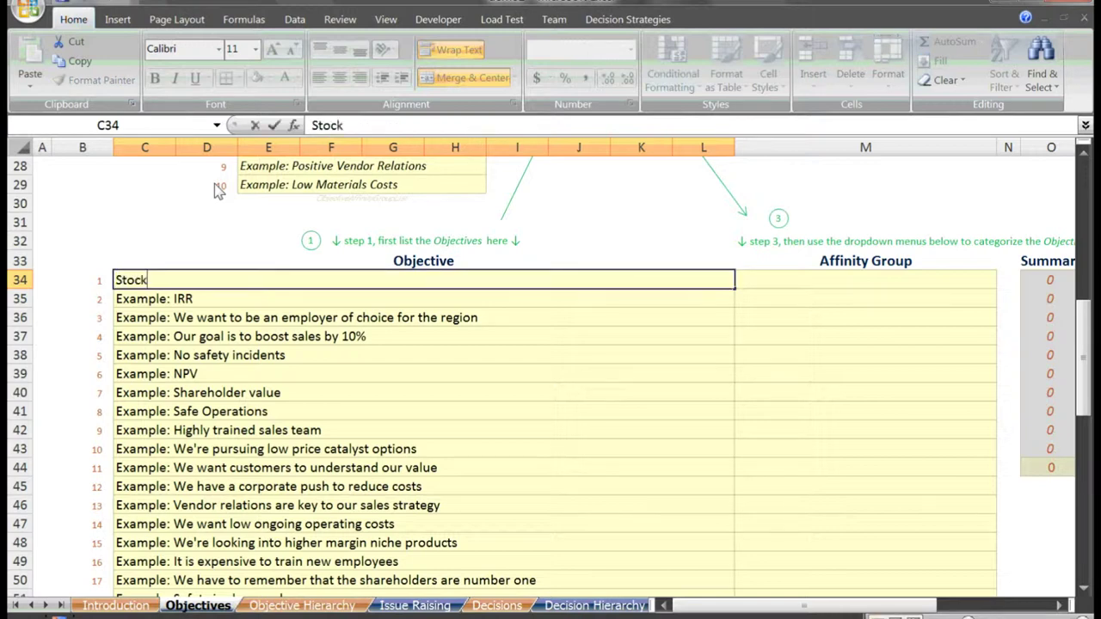
{"action": "type", "text": "holder return"}
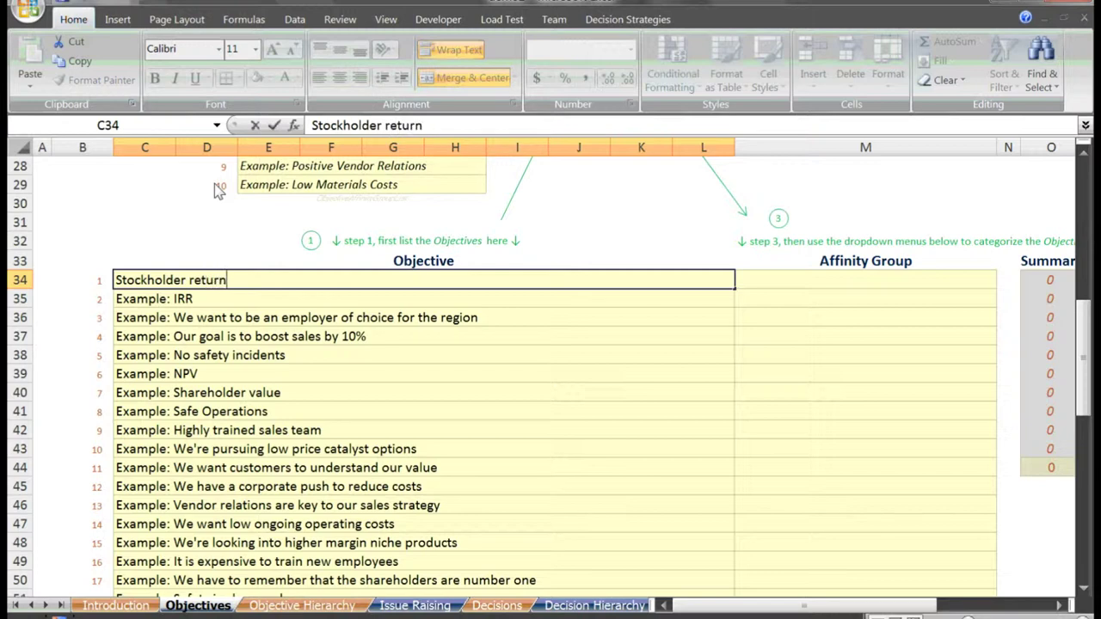
{"action": "key", "text": "Return"}
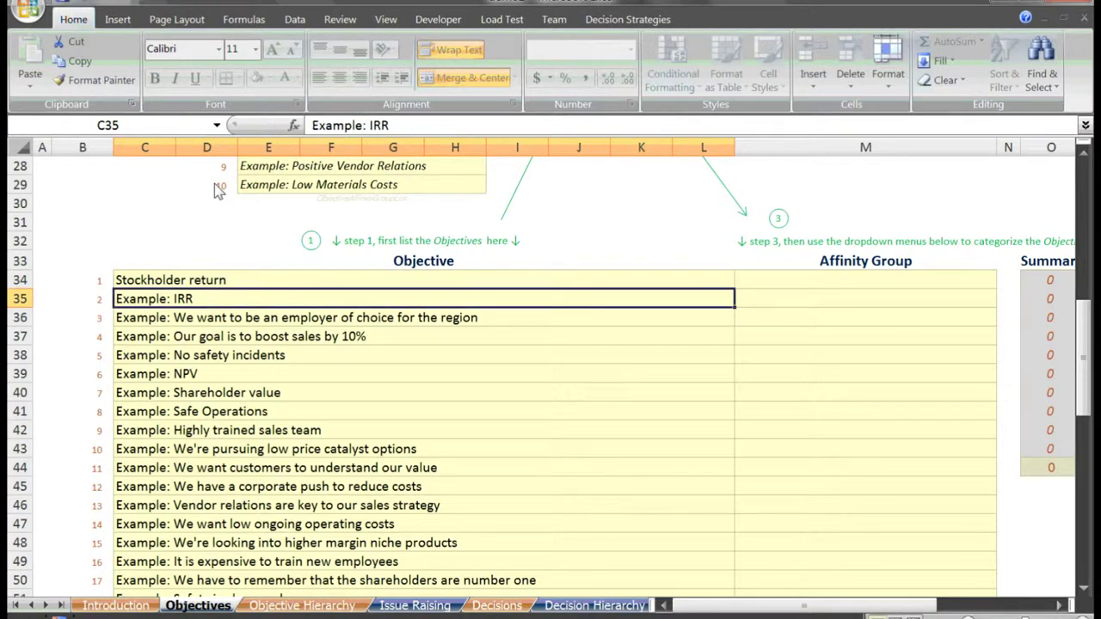
{"action": "type", "text": "IRR"}
{"action": "key", "text": "Return"}
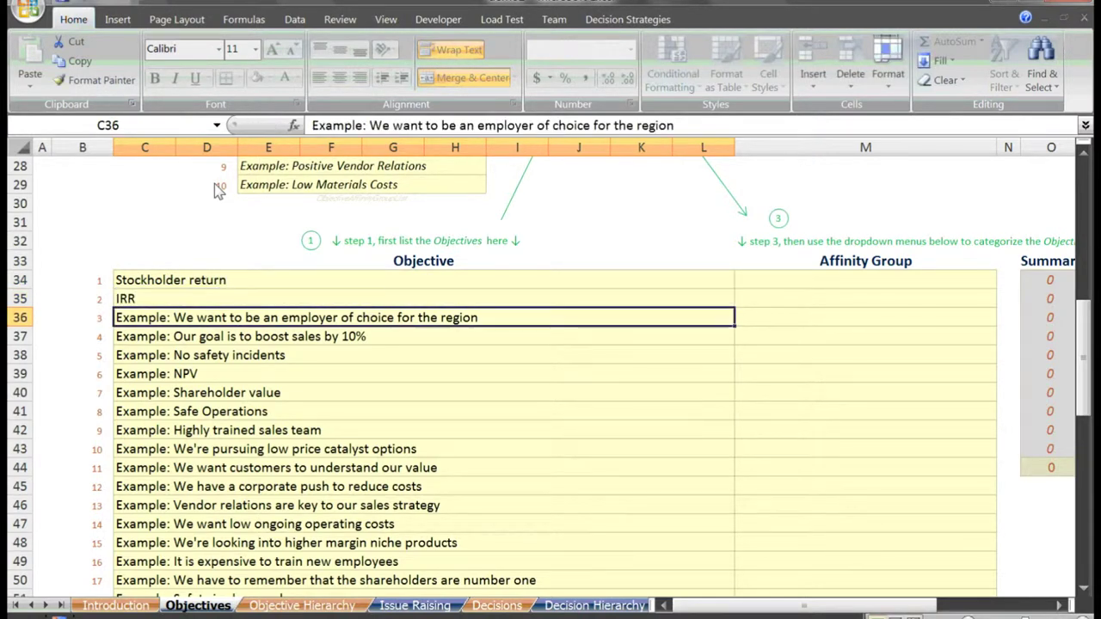
{"action": "type", "text": "empl"}
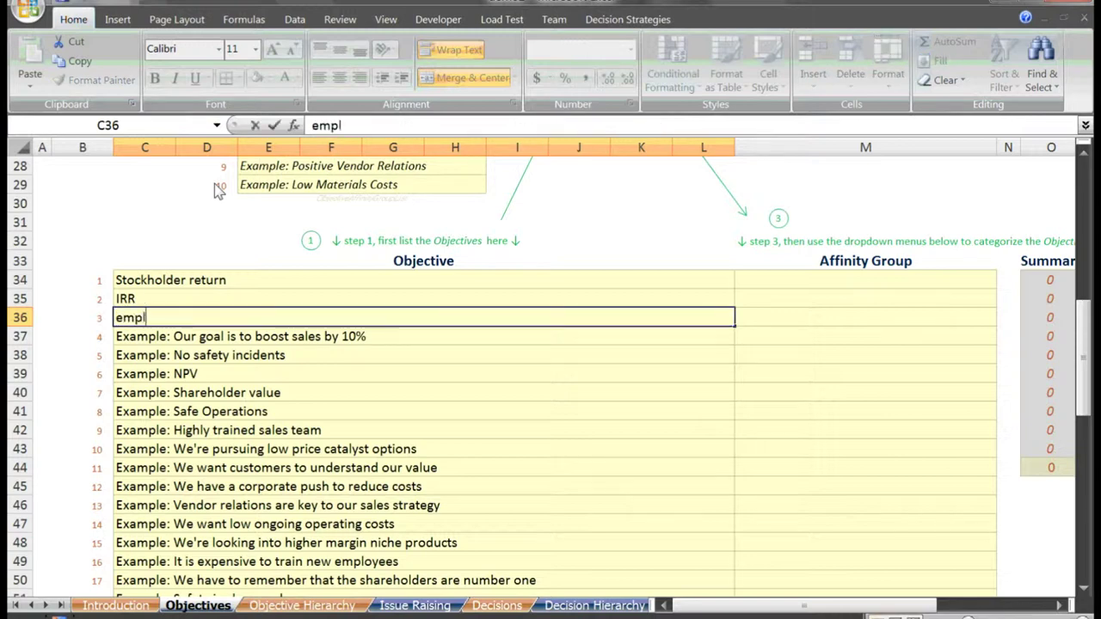
{"action": "type", "text": "oyer of "}
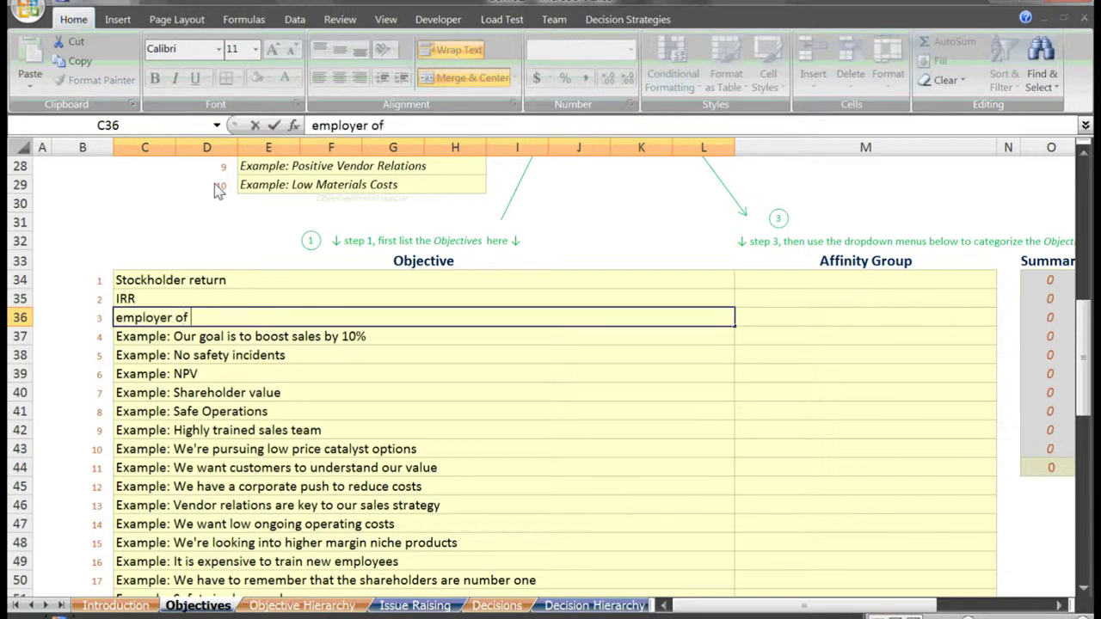
{"action": "type", "text": "choice"}
{"action": "key", "text": "Return"}
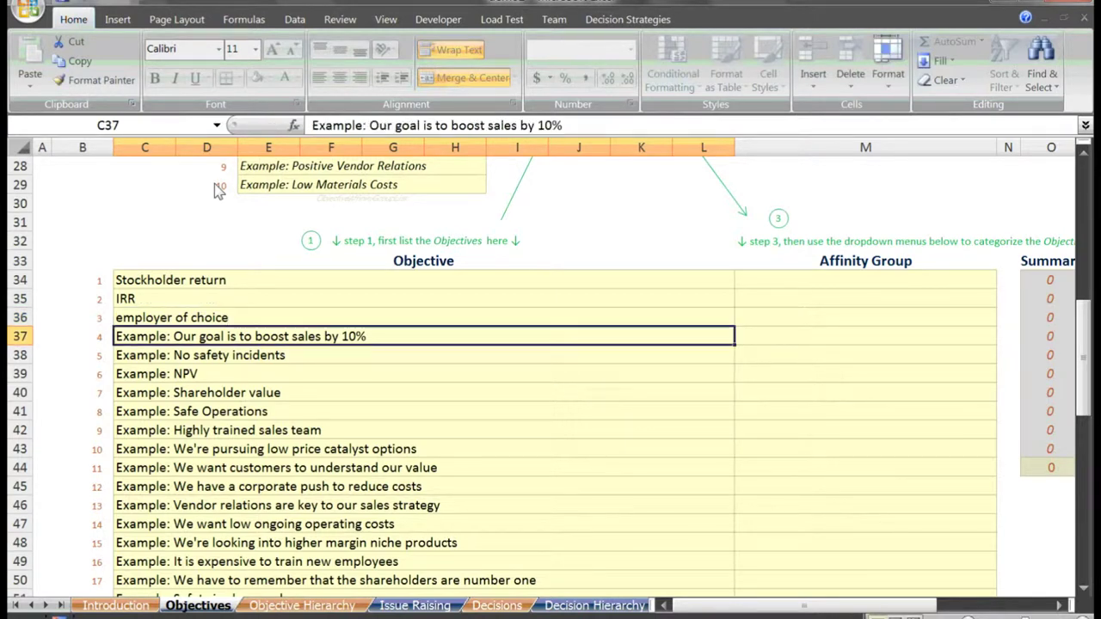
{"action": "key", "text": "Return"}
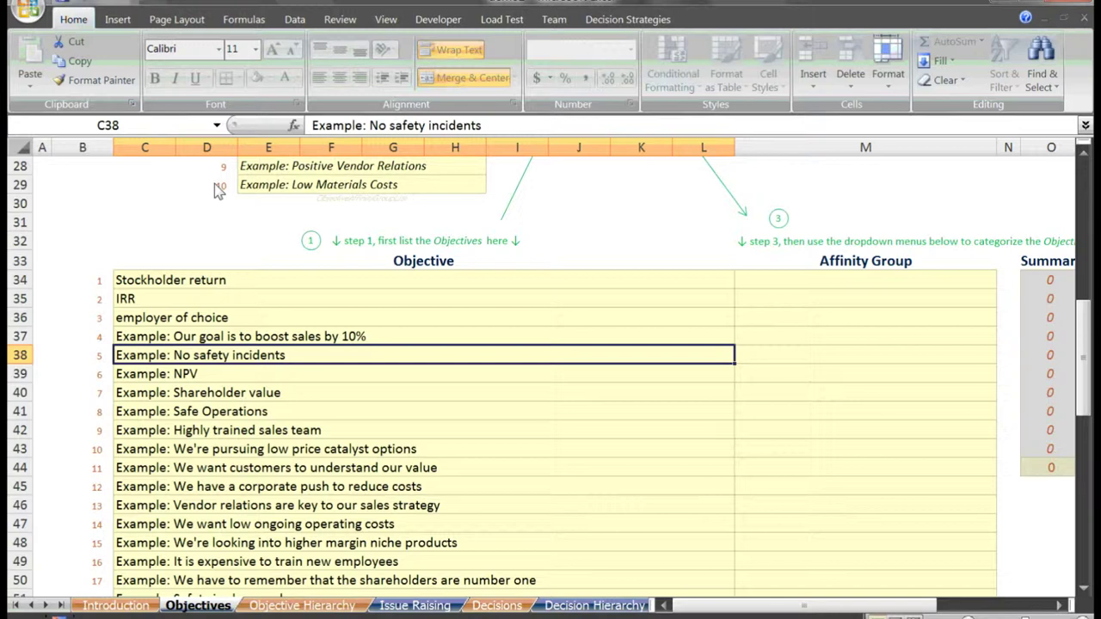
{"action": "key", "text": "Return"}
{"action": "key", "text": "Return"}
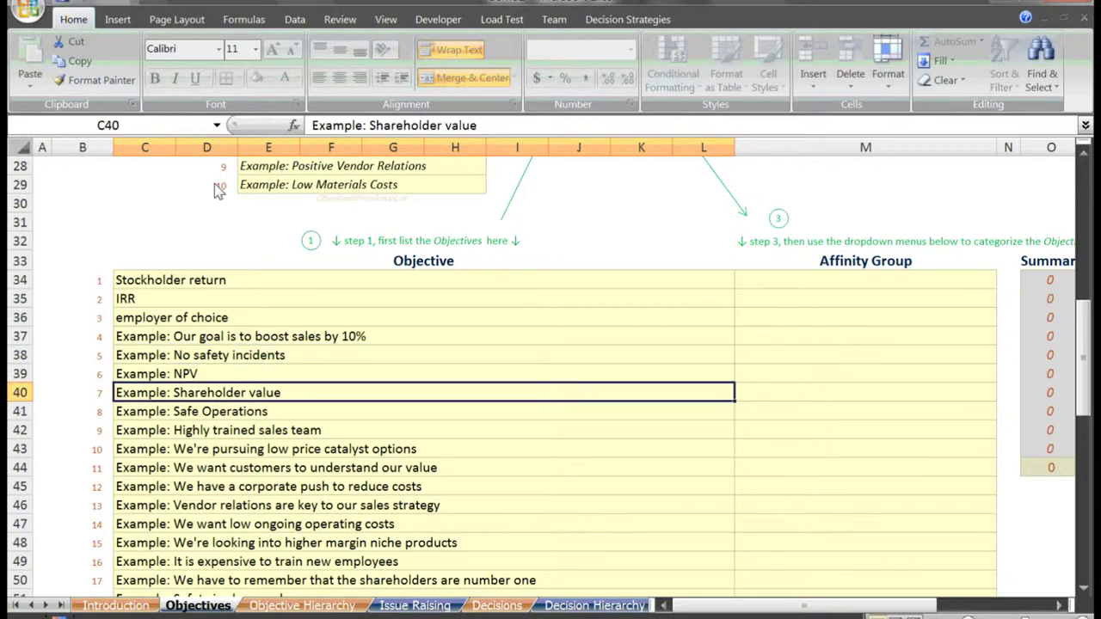
{"action": "key", "text": "Return"}
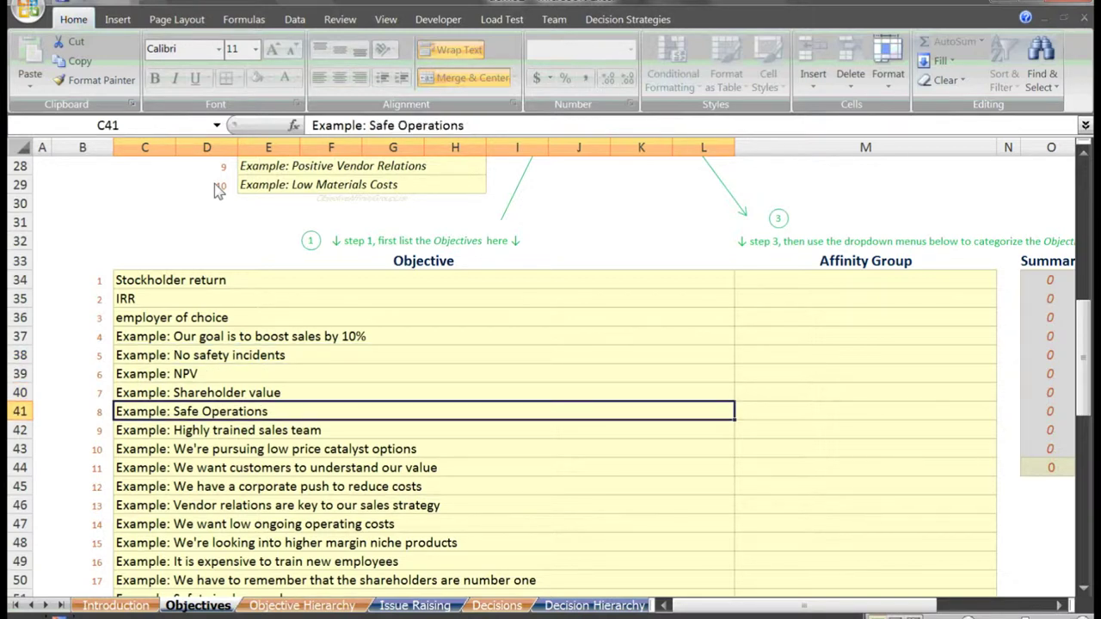
{"action": "key", "text": "Return"}
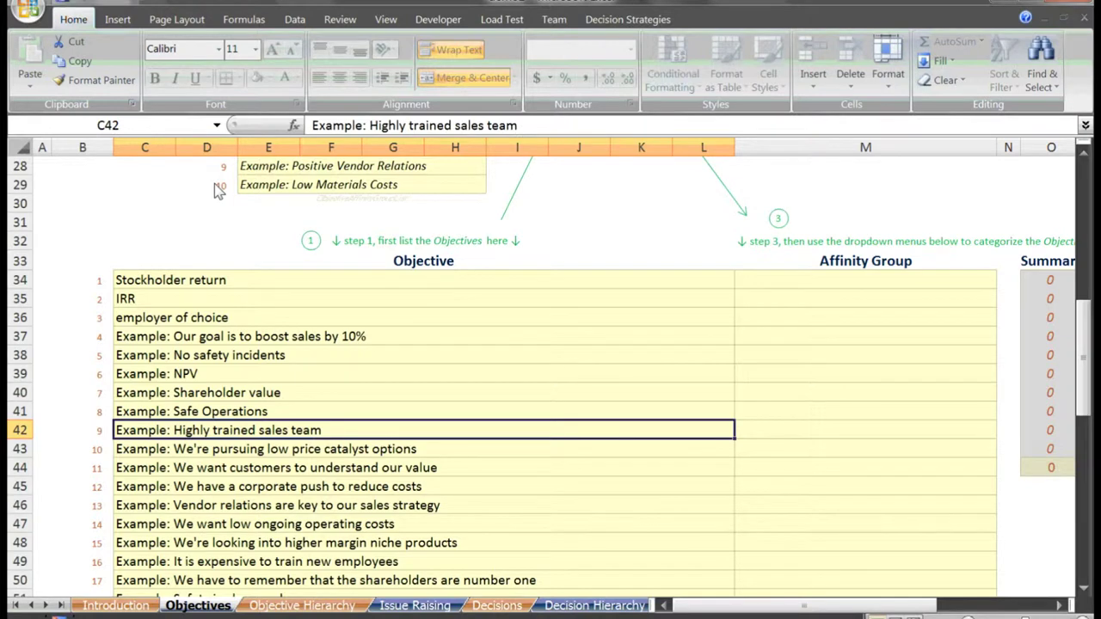
{"action": "key", "text": "Return"}
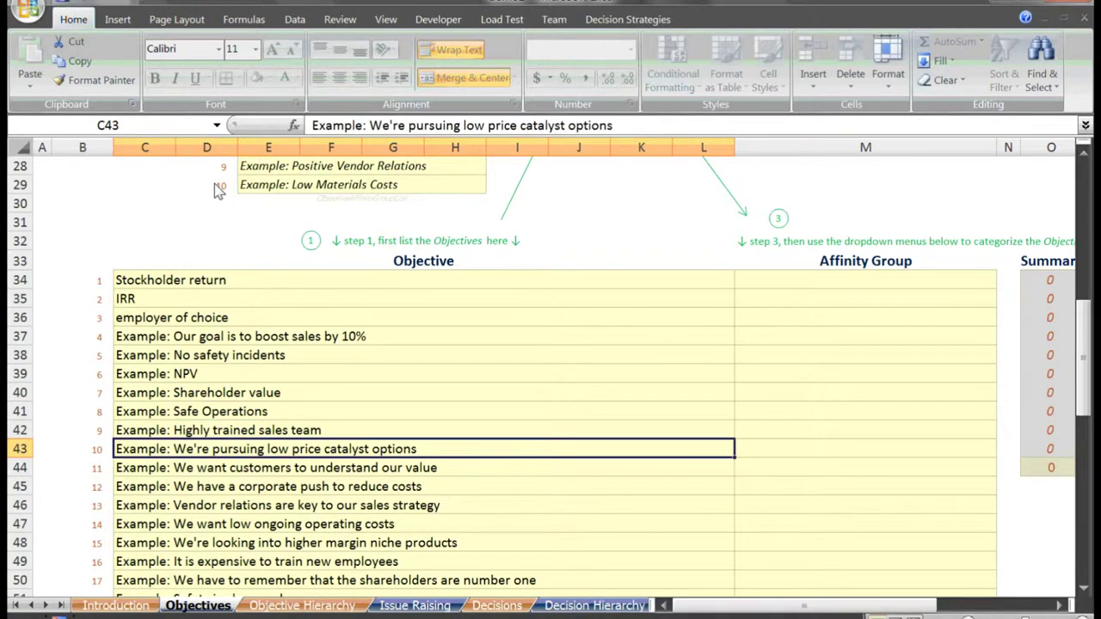
{"action": "key", "text": "Return"}
{"action": "key", "text": "Return"}
{"action": "key", "text": "Return"}
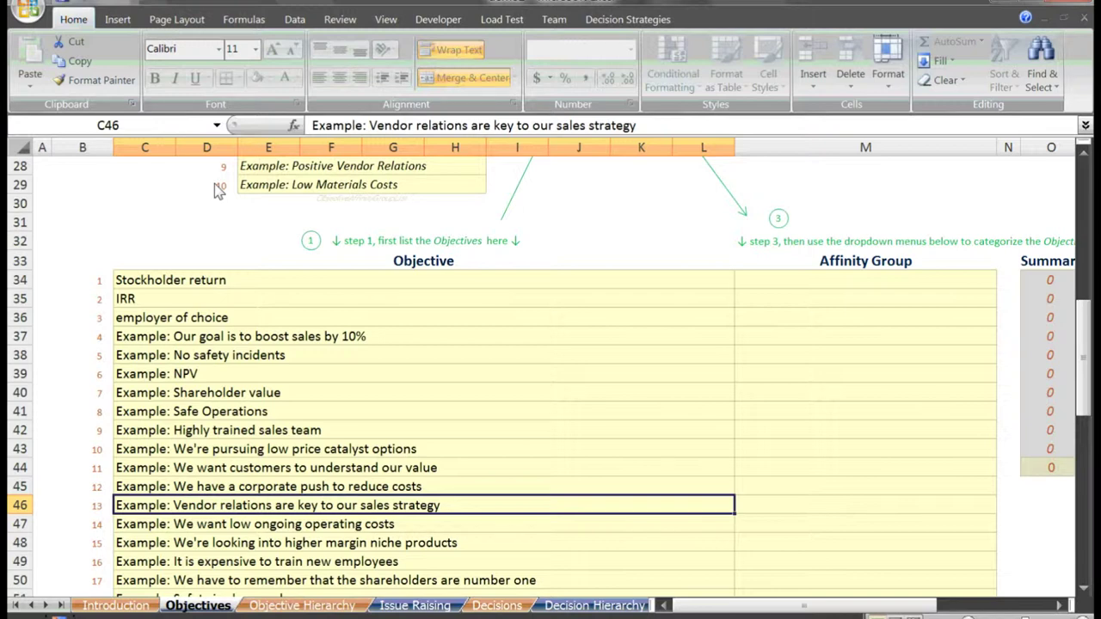
Rename affinity groups E20–E22 to Shareholder value, improved margin and employee retention.
{"action": "scroll", "coordinate": [727, 228], "scroll_direction": "up", "scroll_amount": 2}
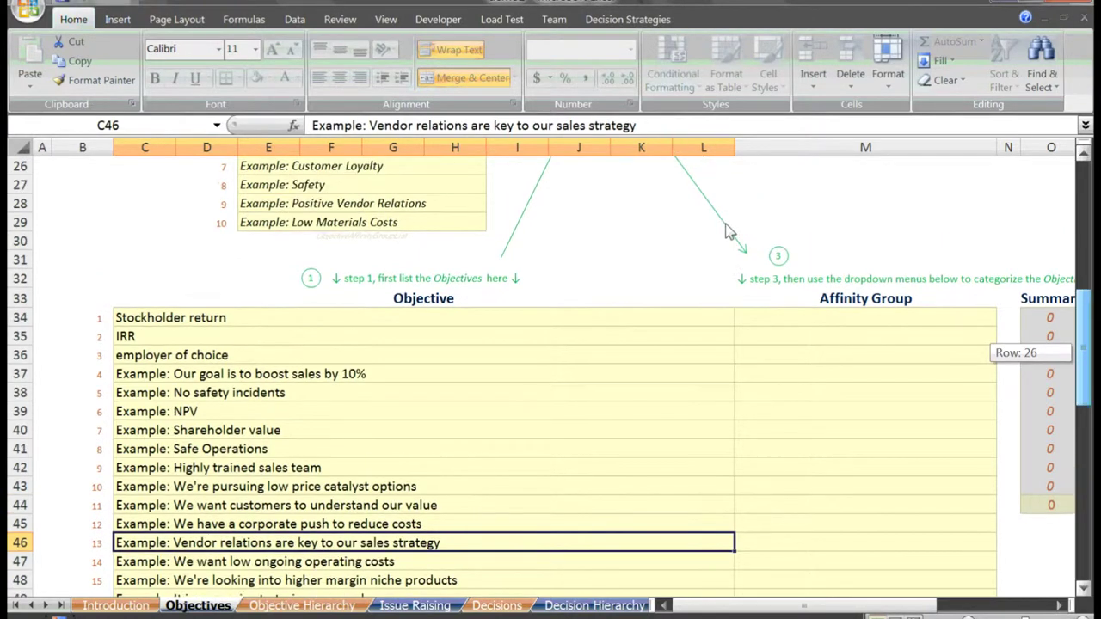
{"action": "scroll", "coordinate": [726, 211], "scroll_direction": "up", "scroll_amount": 2}
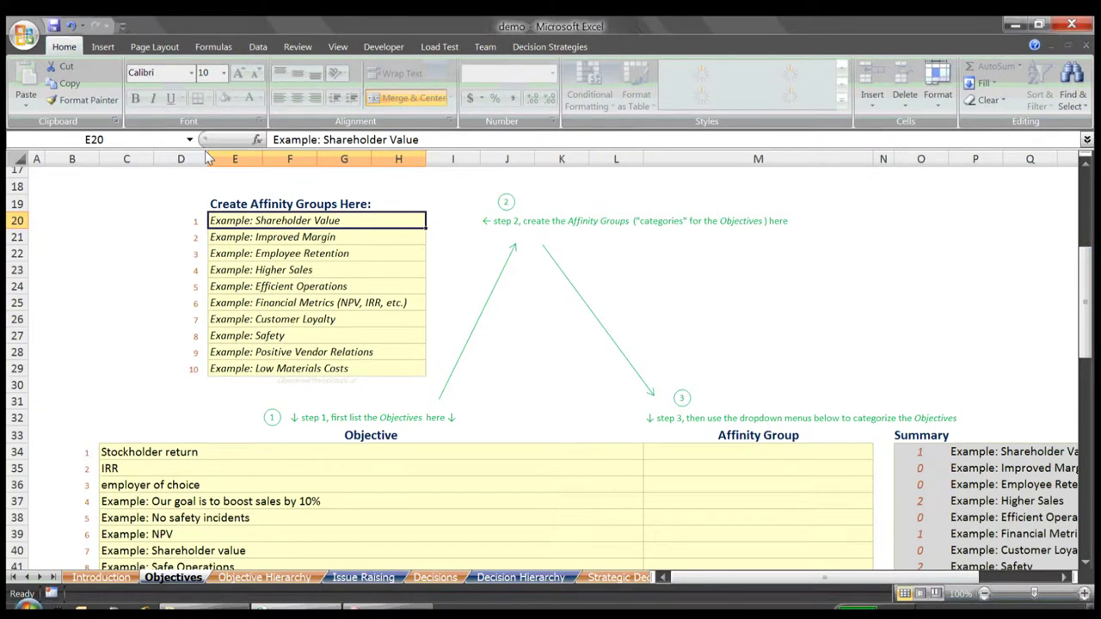
{"action": "type", "text": "Sha"}
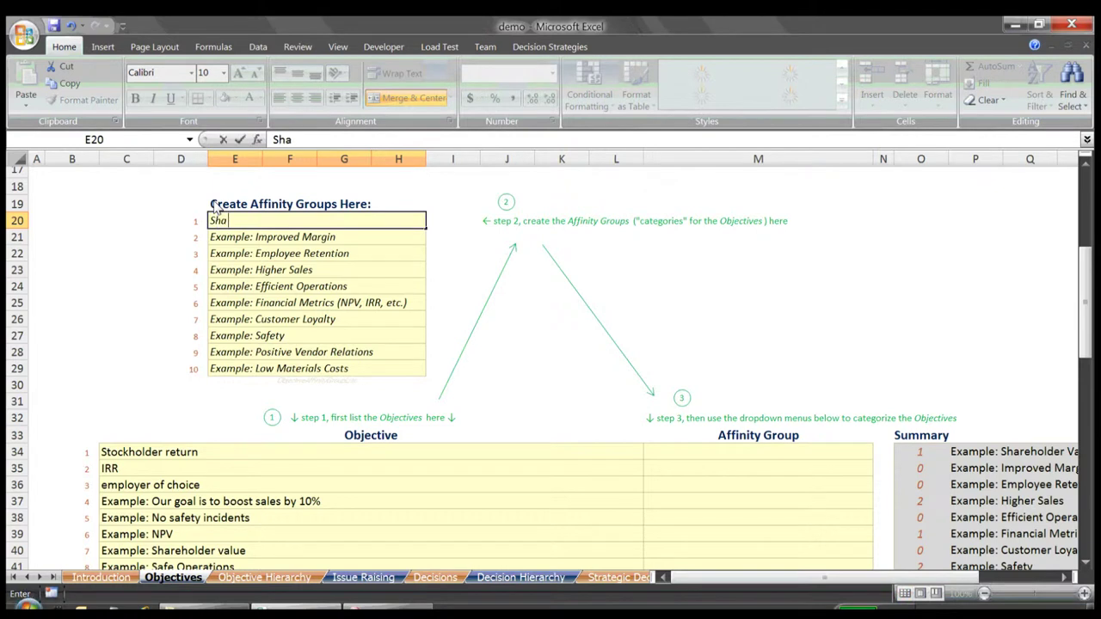
{"action": "type", "text": "reholder value"}
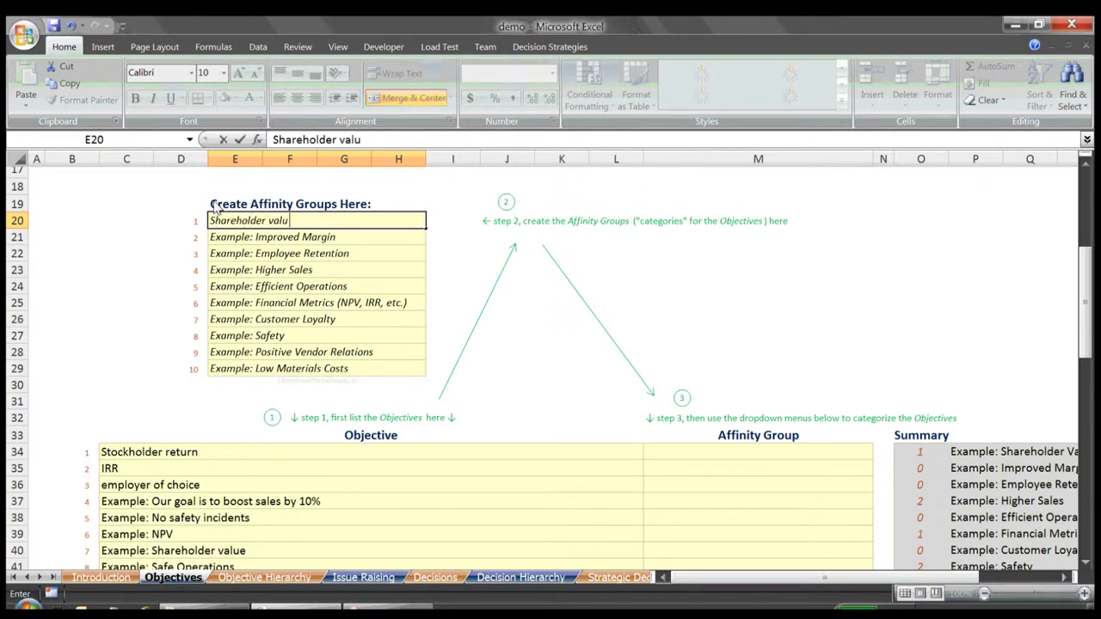
{"action": "key", "text": "Return"}
{"action": "type", "text": "impr"}
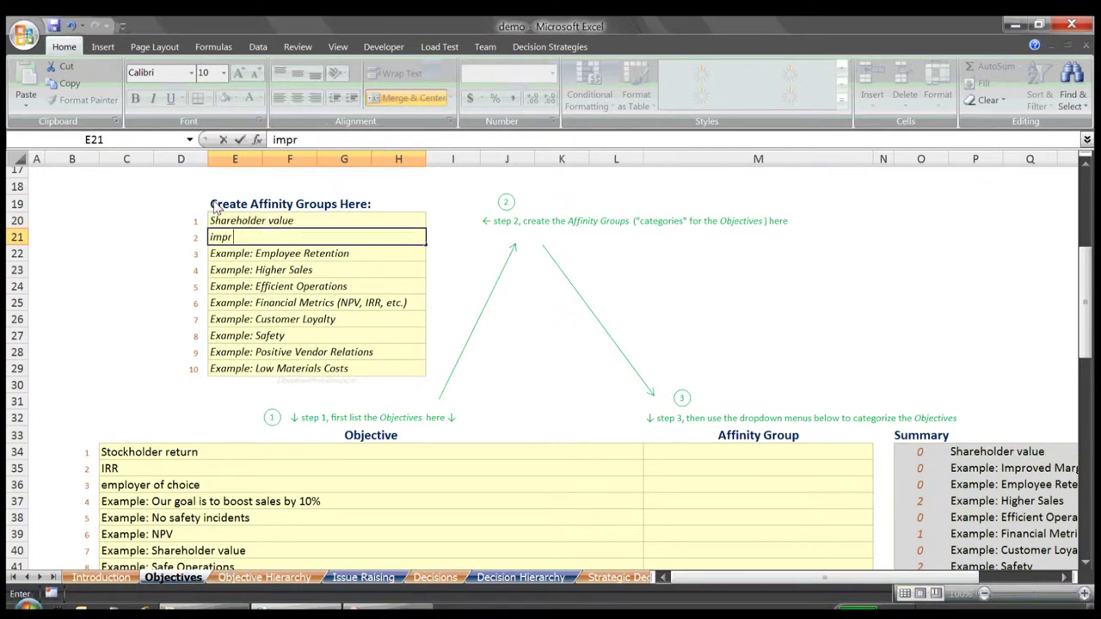
{"action": "type", "text": "oved margin"}
{"action": "key", "text": "Return"}
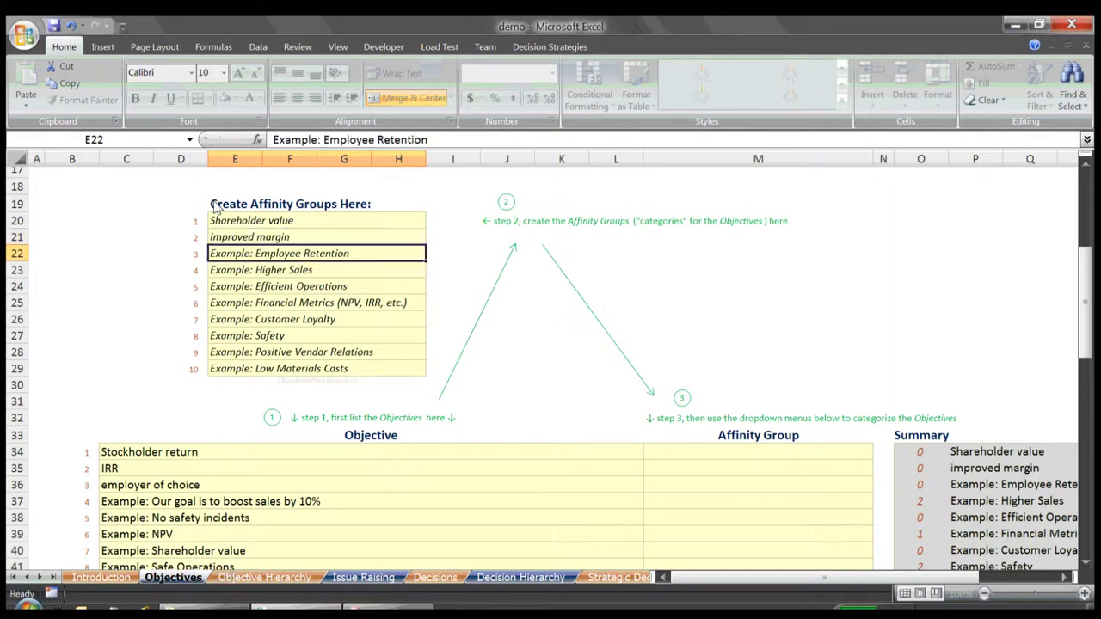
{"action": "type", "text": "empl"}
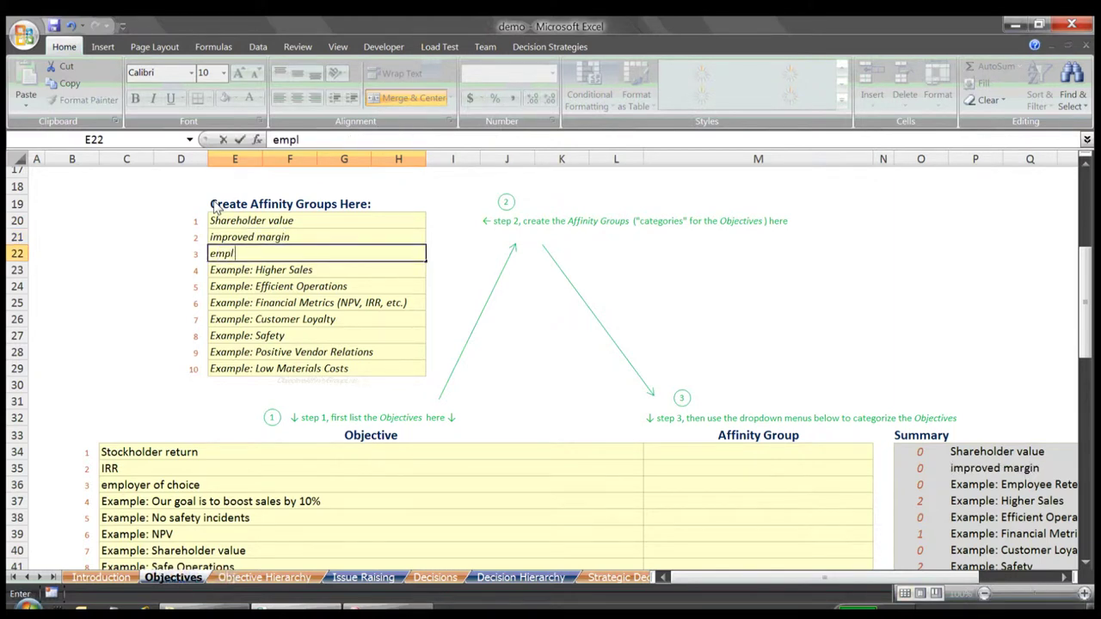
{"action": "type", "text": "oyee retention"}
{"action": "key", "text": "Return"}
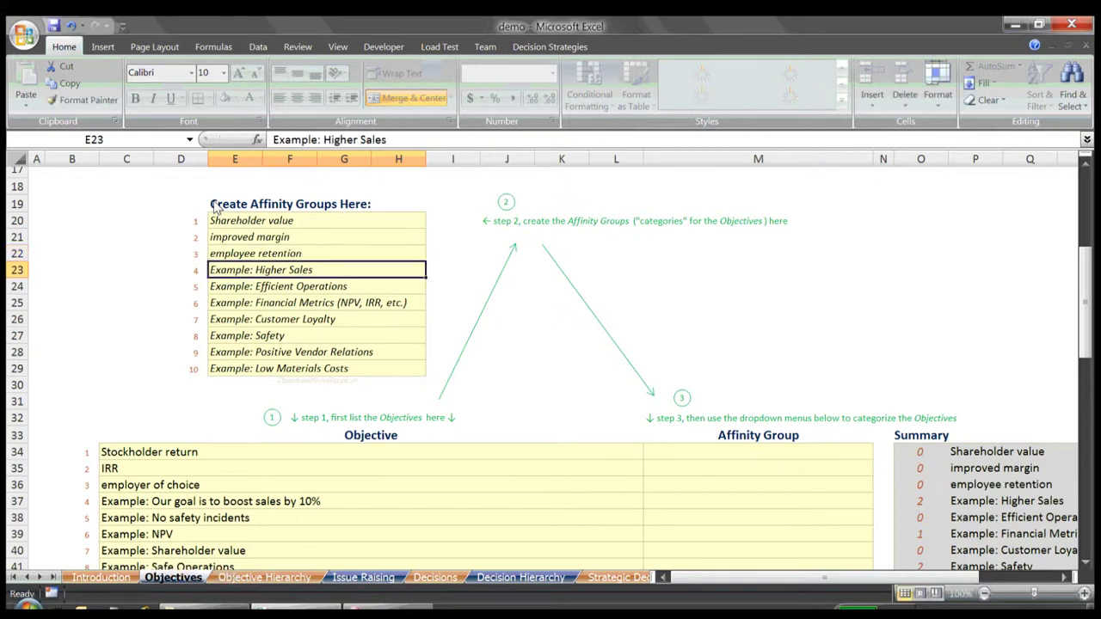
{"action": "key", "text": "Return"}
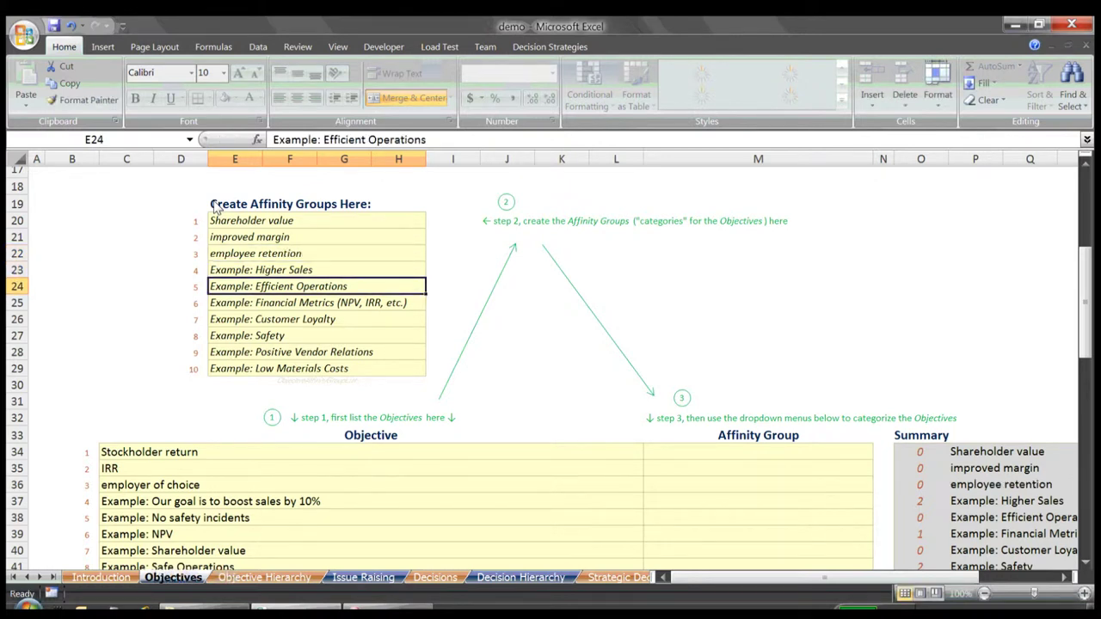
{"action": "key", "text": "Return"}
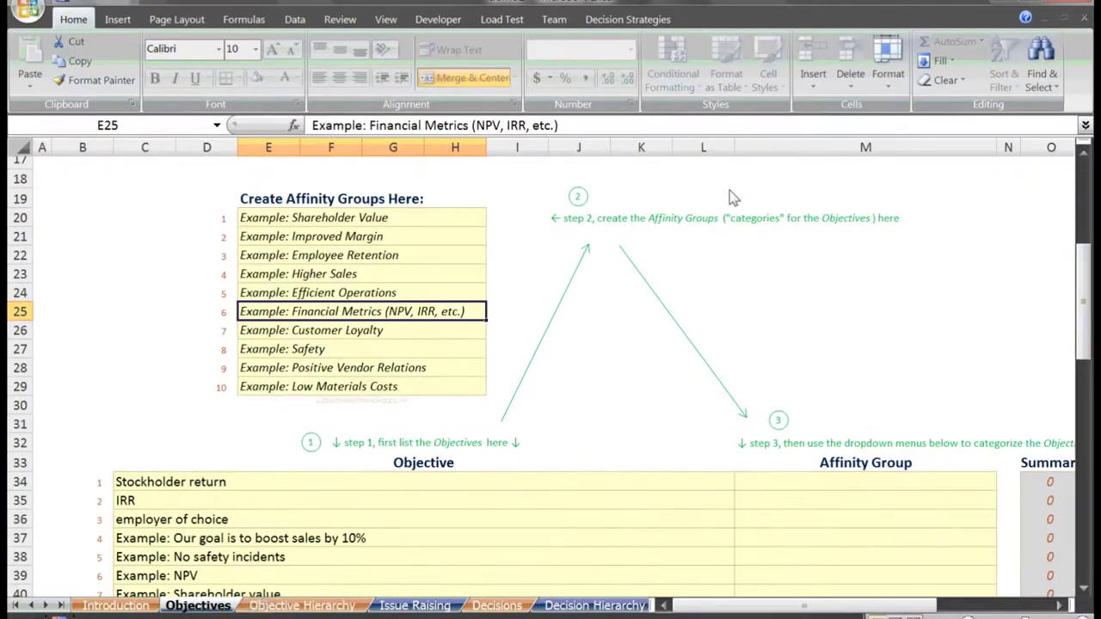
Assign the Shareholder Value affinity group to the Stockholder return objective in M34.
{"action": "scroll", "coordinate": [726, 193], "scroll_direction": "down", "scroll_amount": 3}
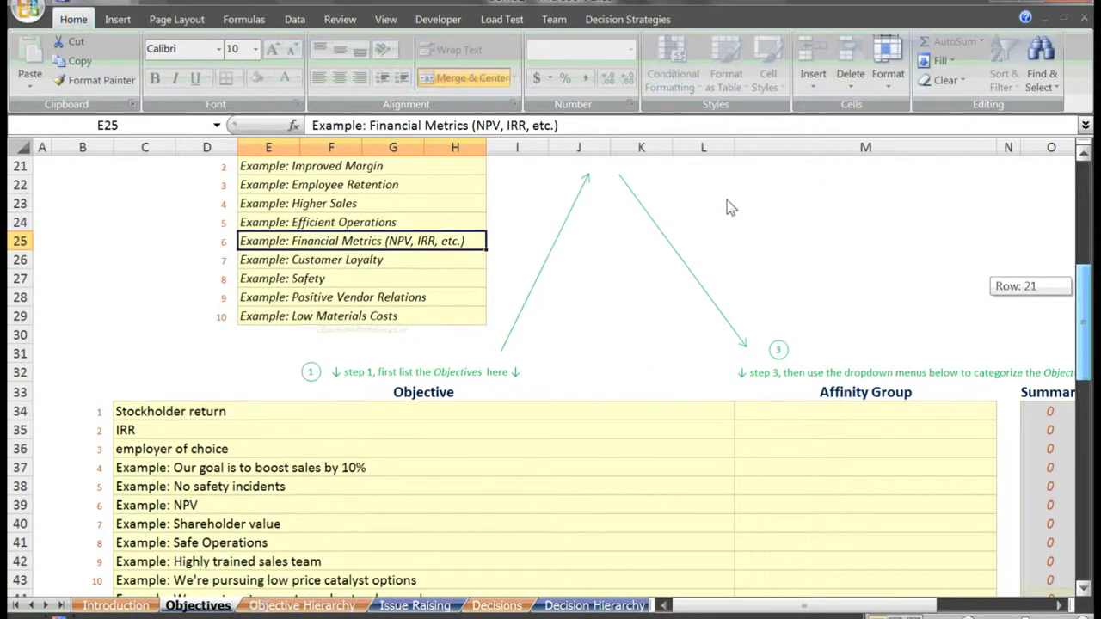
{"action": "scroll", "coordinate": [729, 225], "scroll_direction": "down", "scroll_amount": 1}
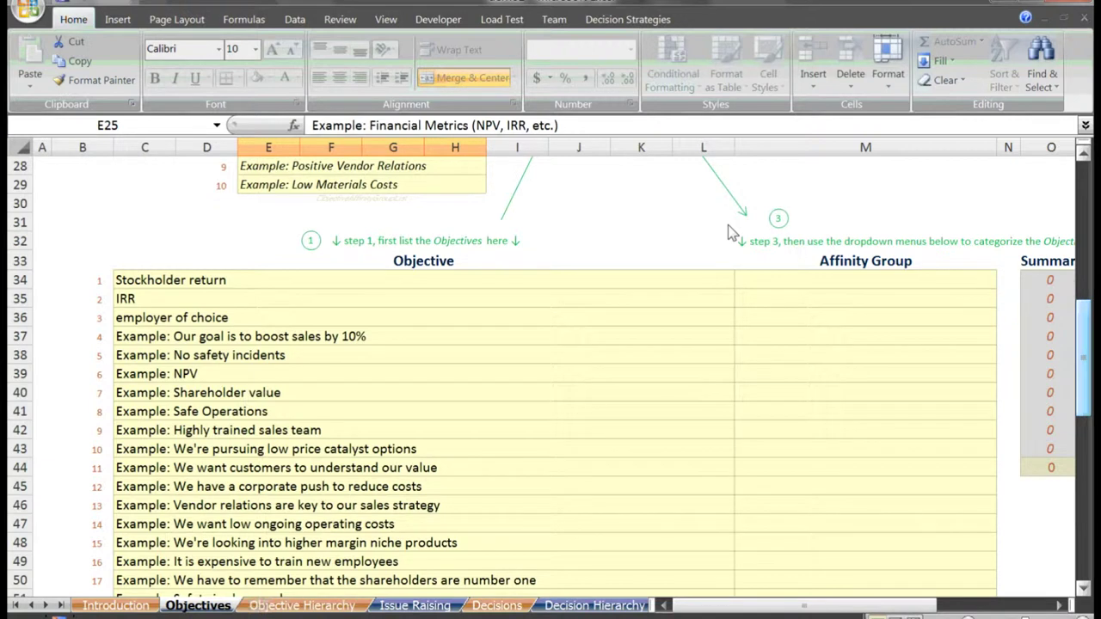
{"action": "key", "text": "Tab"}
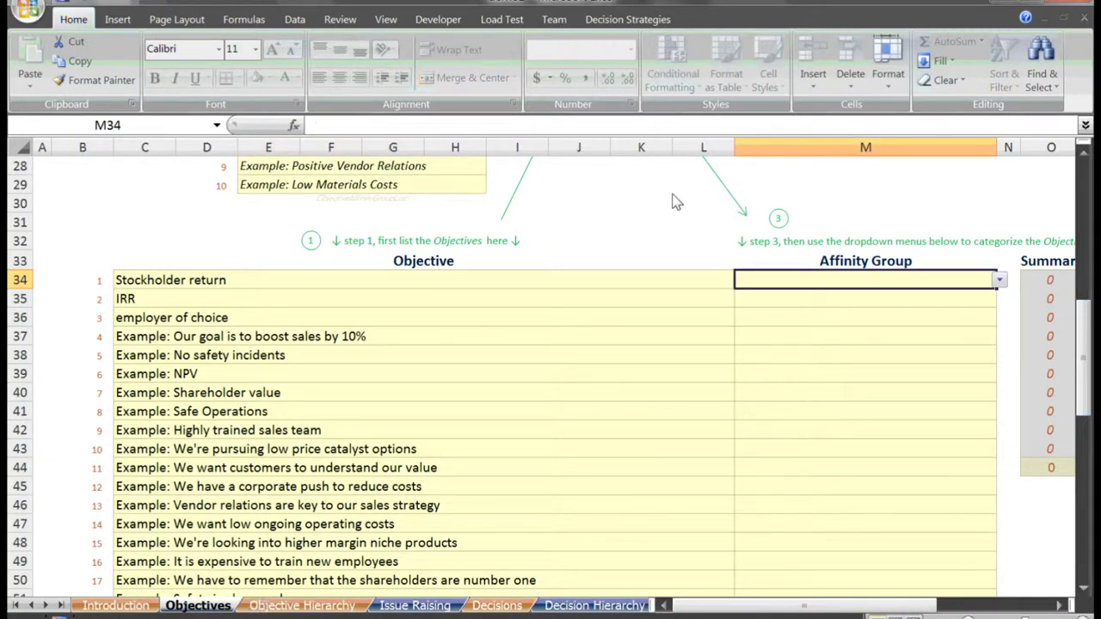
{"action": "key", "text": "alt+Down"}
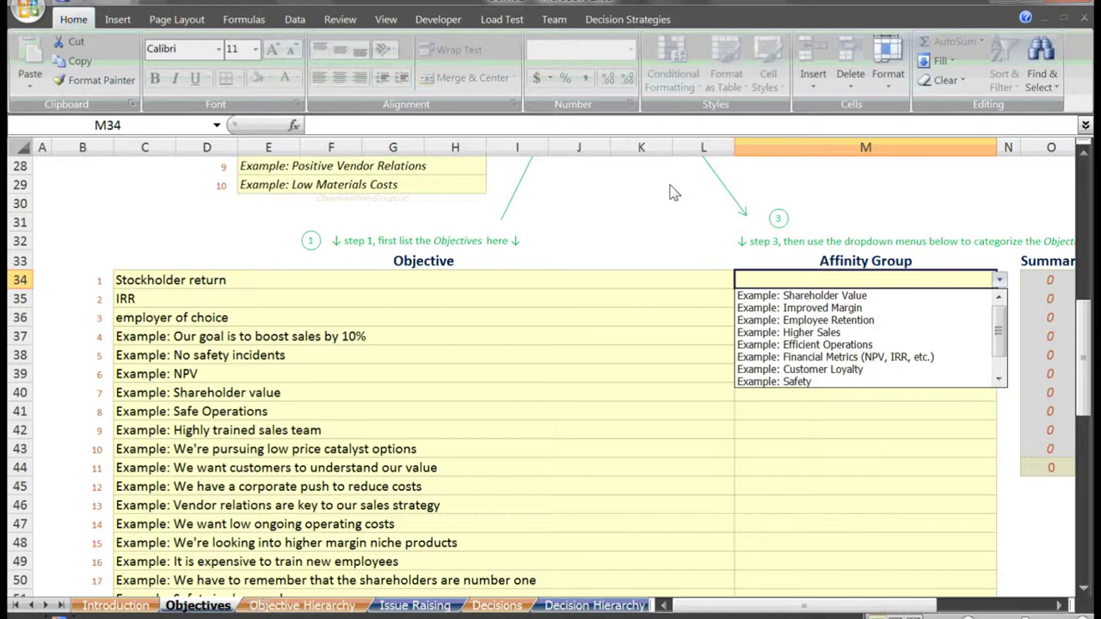
{"action": "key", "text": "Down"}
{"action": "key", "text": "Return"}
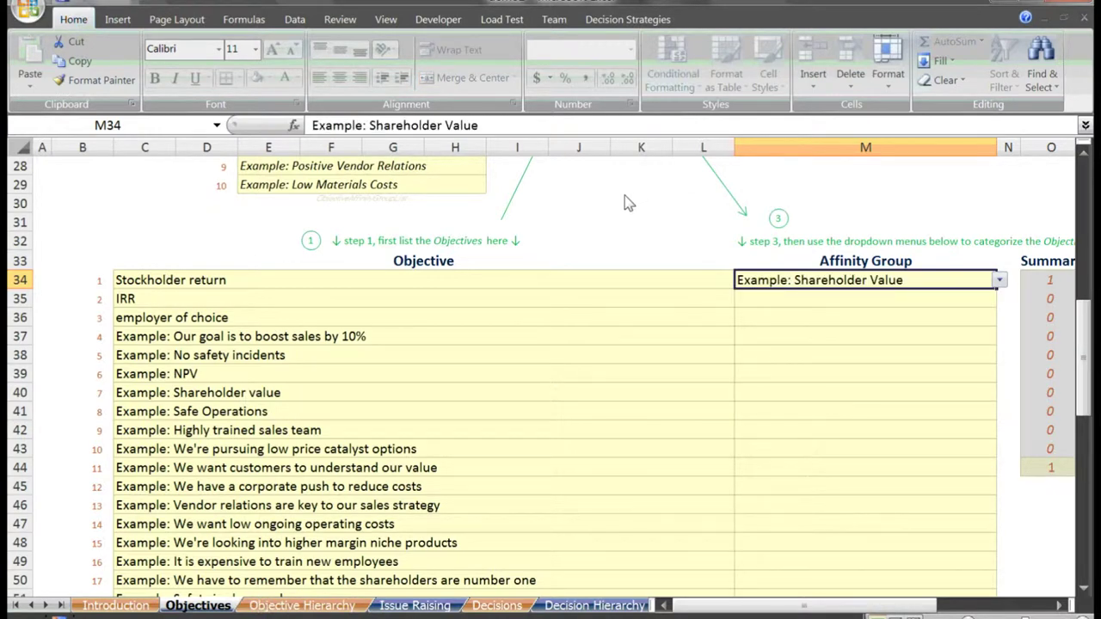
Assign Financial Metrics to IRR and Employee Retention to employer of choice.
{"action": "key", "text": "Down"}
{"action": "key", "text": "alt+Down"}
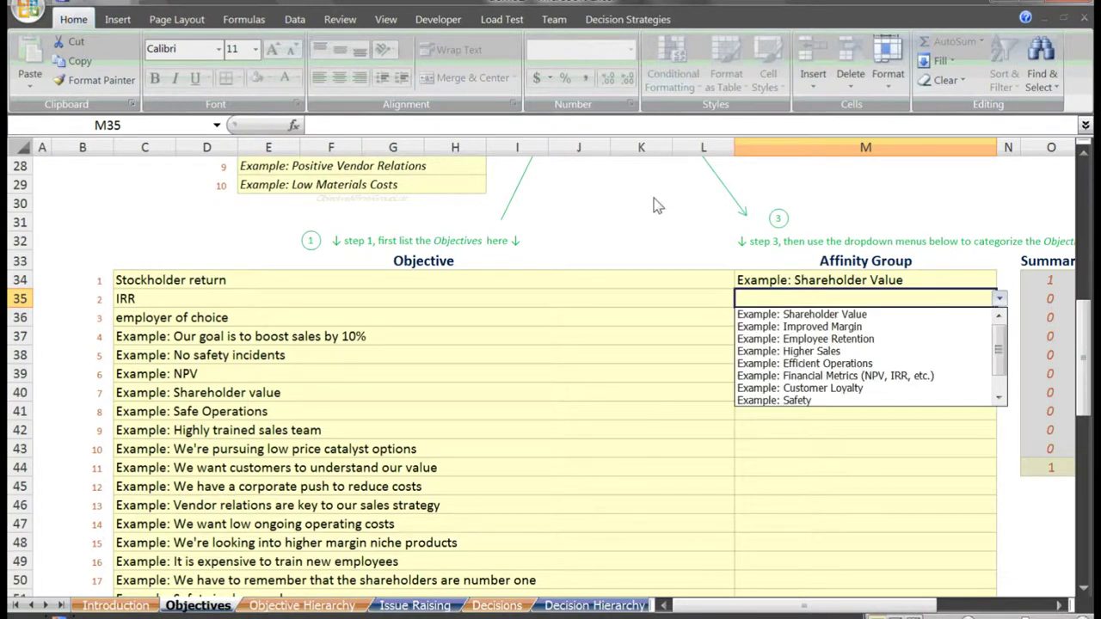
{"action": "key", "text": "Down"}
{"action": "key", "text": "Down"}
{"action": "key", "text": "Down"}
{"action": "key", "text": "Down"}
{"action": "key", "text": "Down"}
{"action": "key", "text": "Down"}
{"action": "key", "text": "Return"}
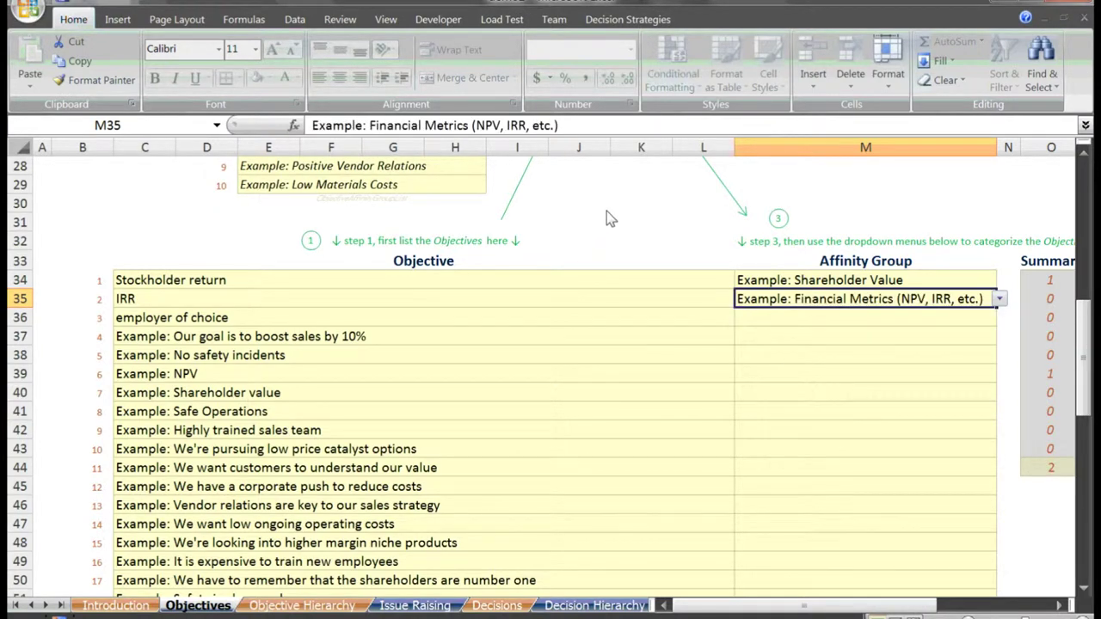
{"action": "key", "text": "Down"}
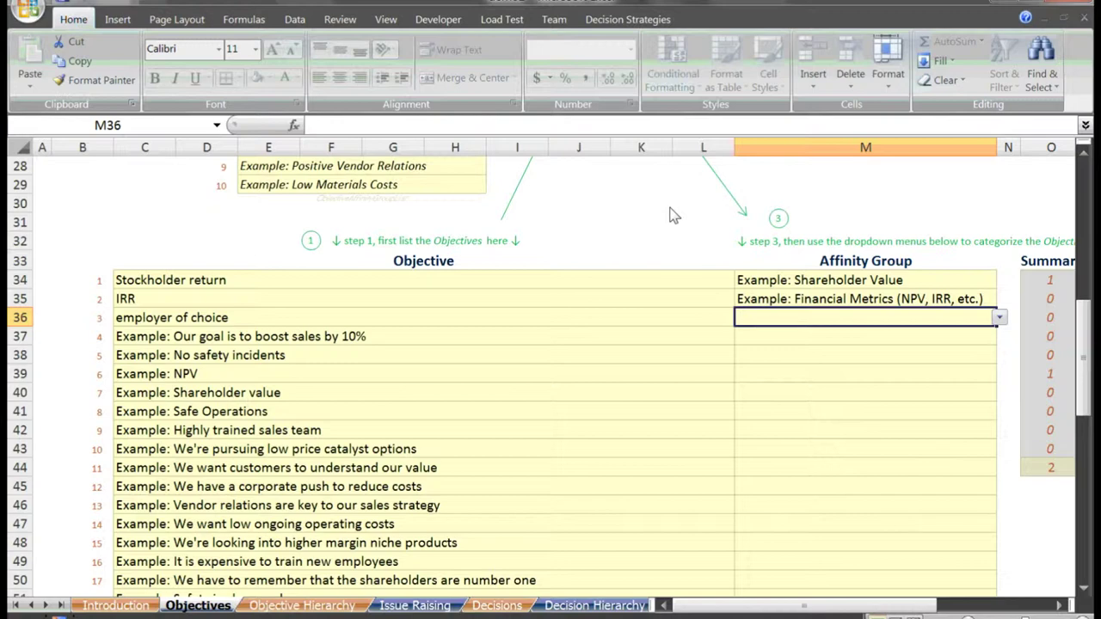
{"action": "key", "text": "alt+Down"}
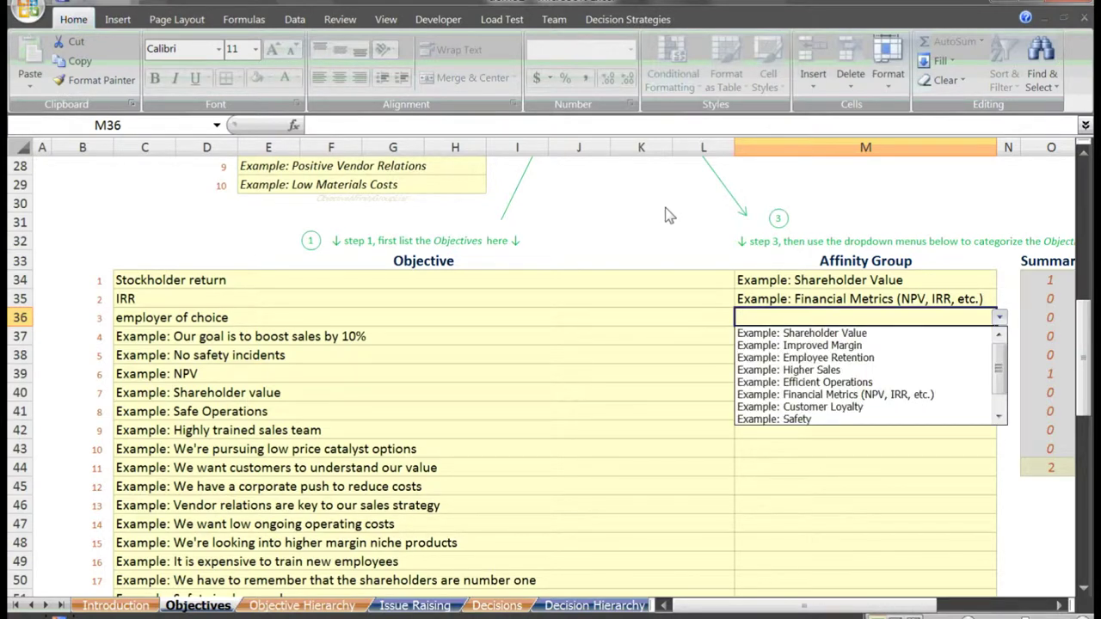
{"action": "key", "text": "Down"}
{"action": "key", "text": "Down"}
{"action": "key", "text": "Down"}
{"action": "key", "text": "Return"}
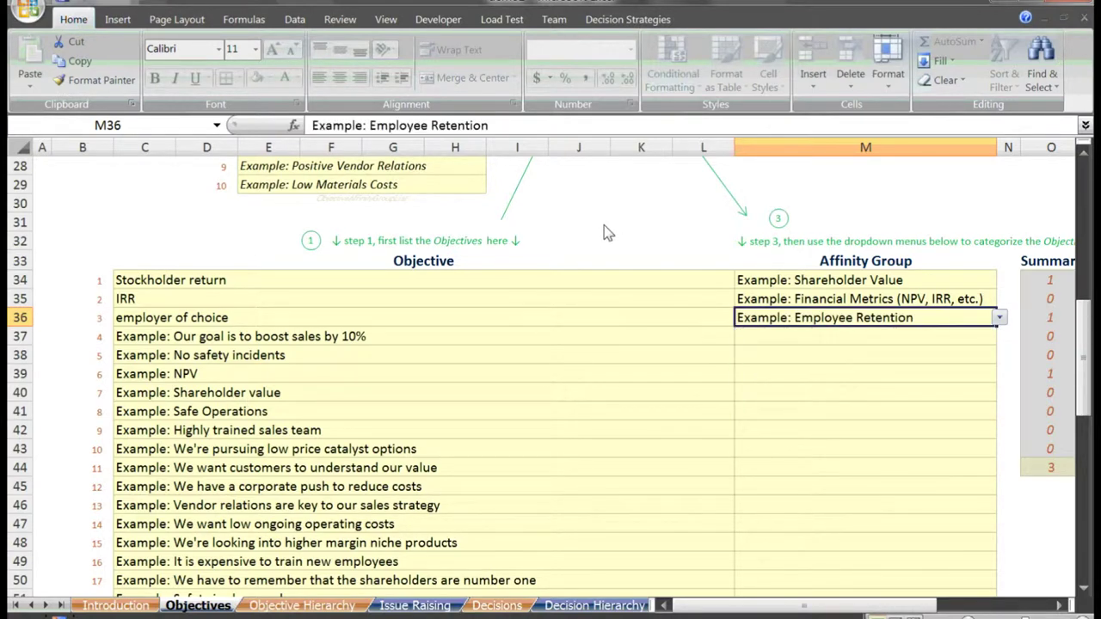
{"action": "key", "text": "Down"}
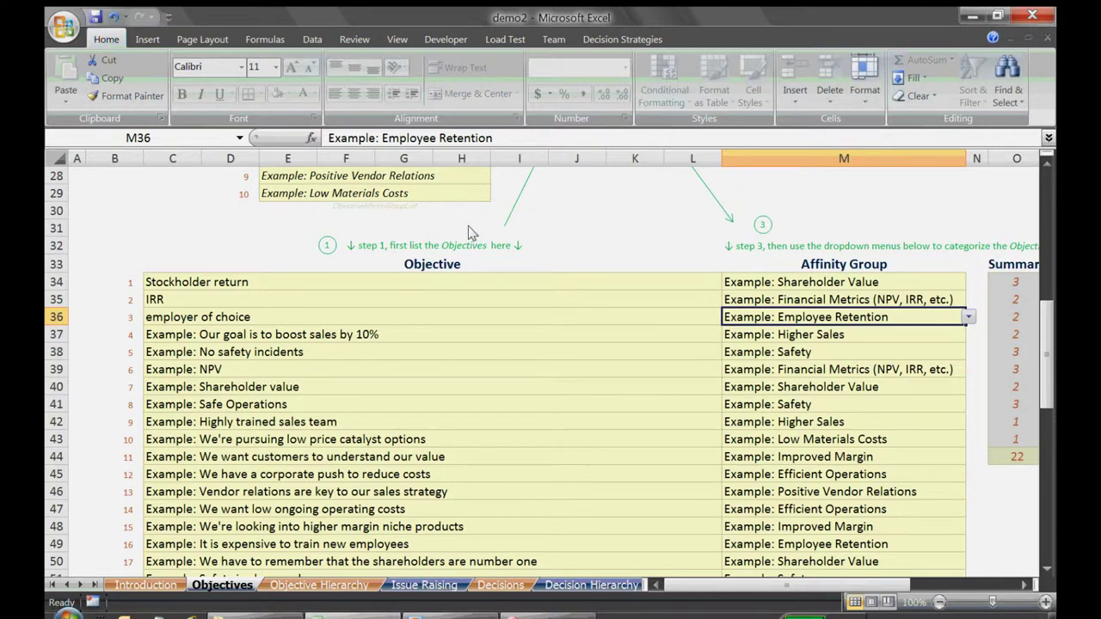
Review the groups for boost sales by 10%, No safety incidents, NPV and Shareholder value.
{"action": "key", "text": "Return"}
{"action": "key", "text": "Tab"}
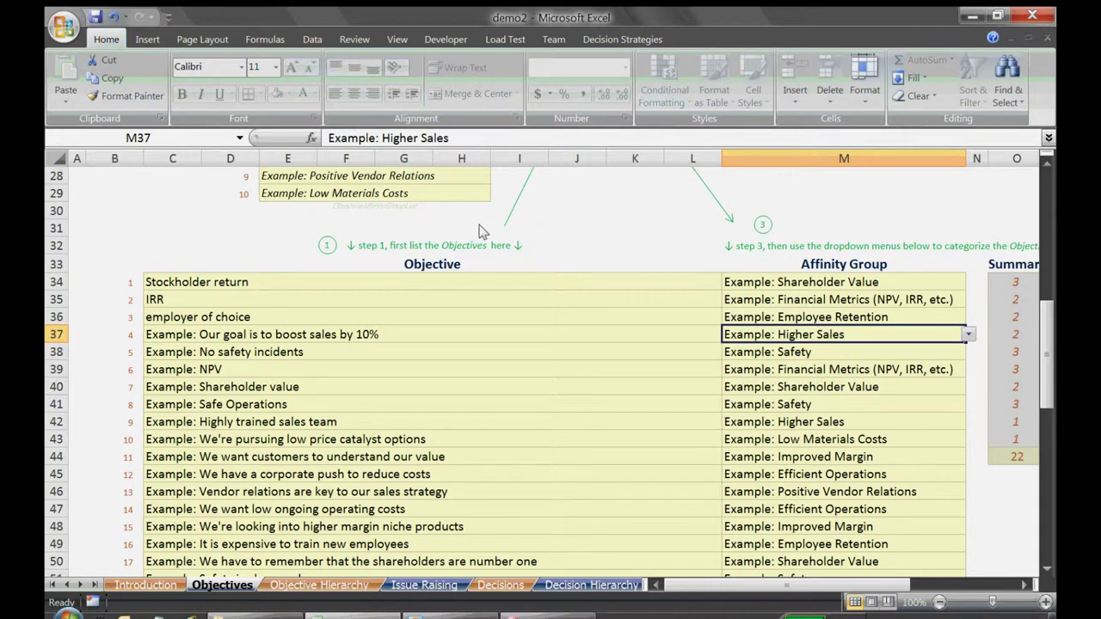
{"action": "key", "text": "Return"}
{"action": "key", "text": "Tab"}
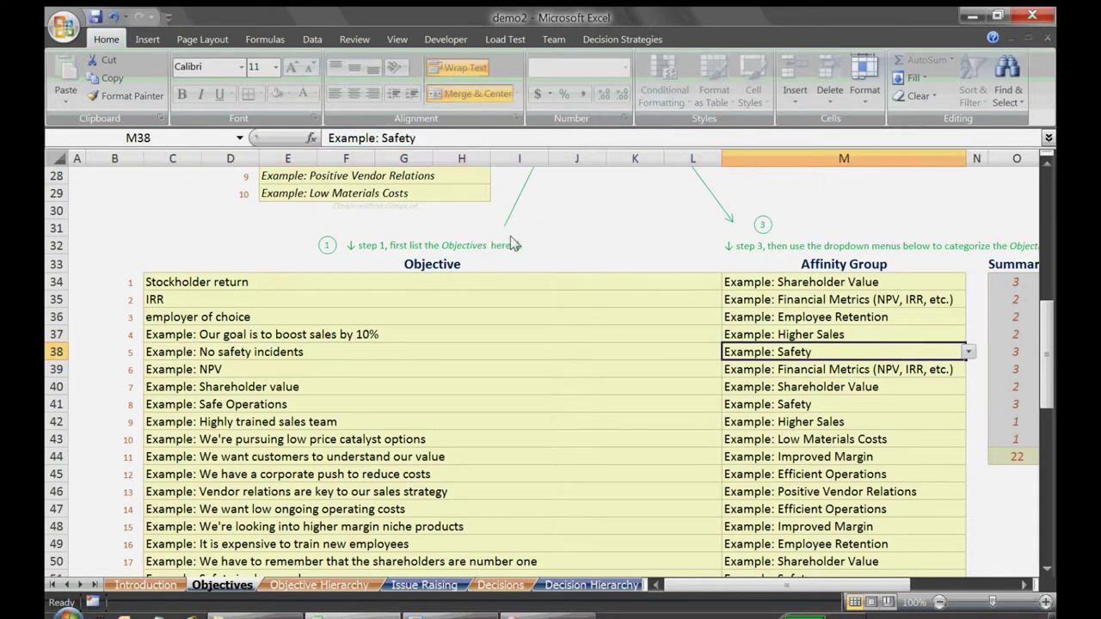
{"action": "key", "text": "Return"}
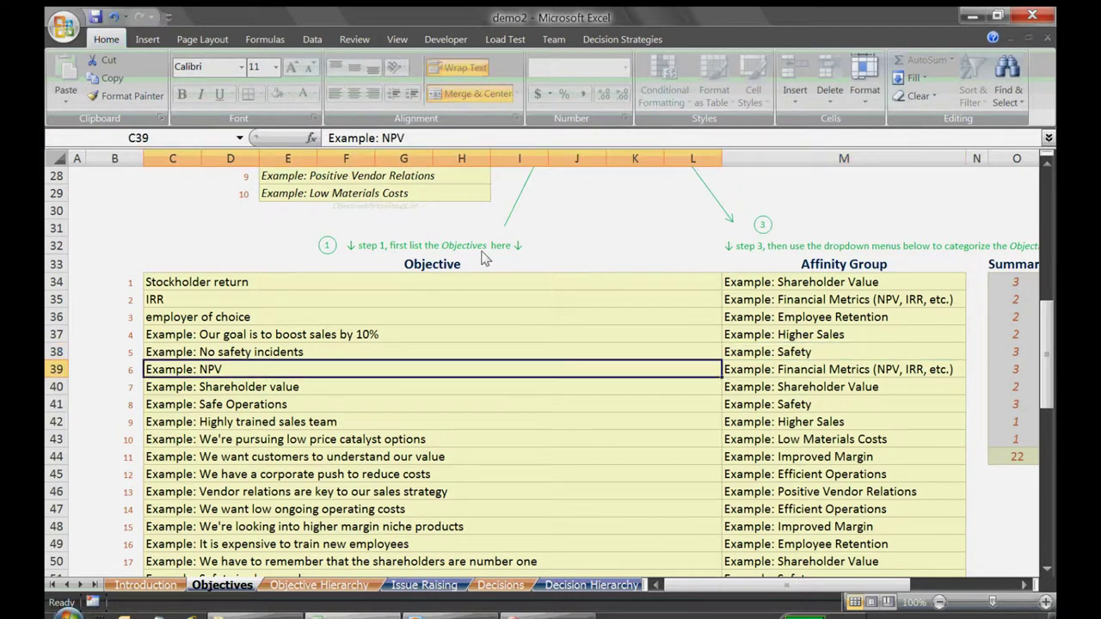
{"action": "key", "text": "Tab"}
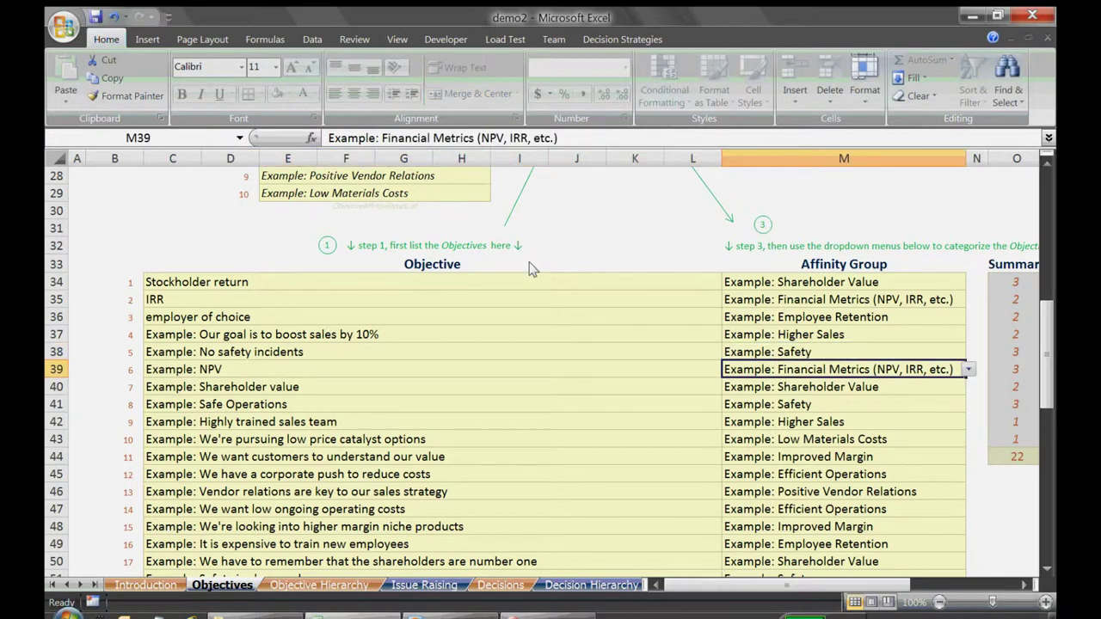
{"action": "key", "text": "Return"}
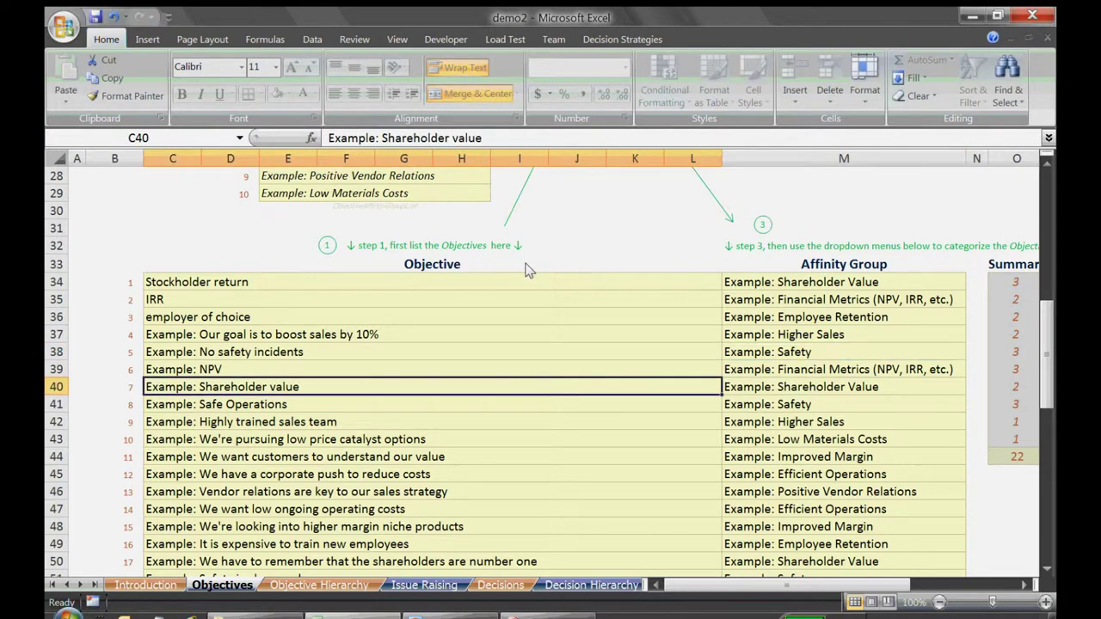
{"action": "key", "text": "Tab"}
Step through the remaining affinity entries down to Positive Vendor Relations.
{"action": "key", "text": "Down"}
{"action": "key", "text": "Down"}
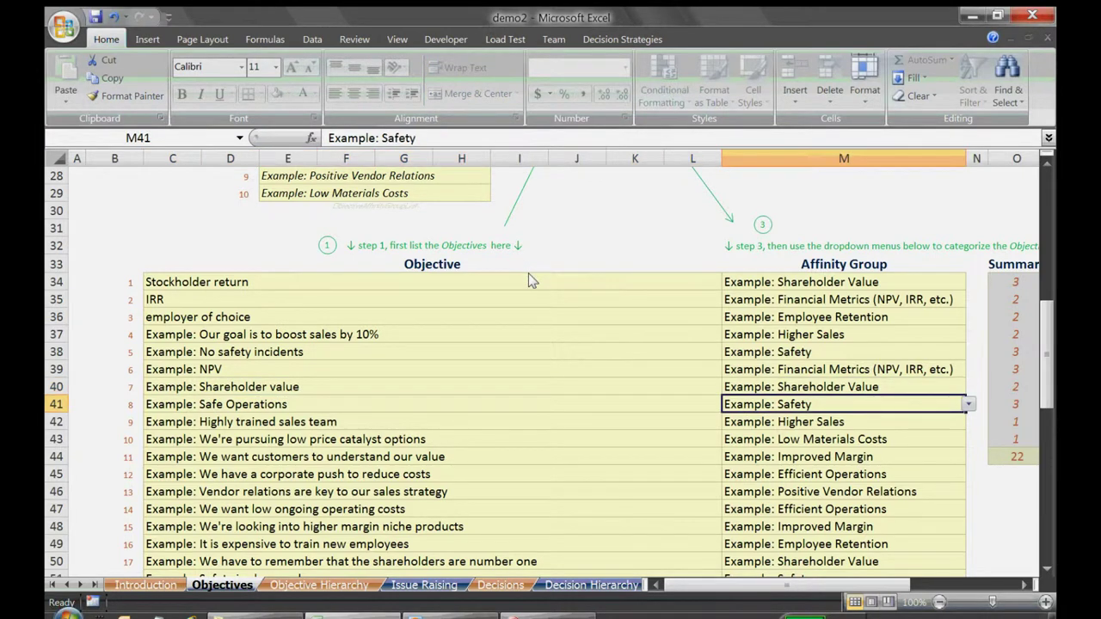
{"action": "key", "text": "Down"}
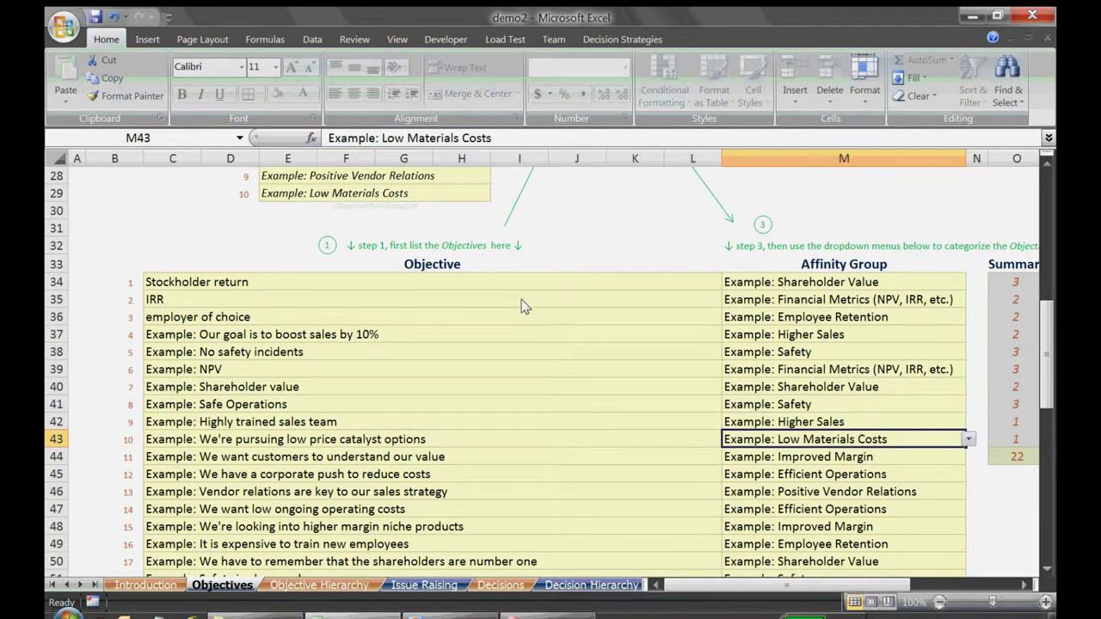
{"action": "key", "text": "Down"}
{"action": "key", "text": "Down"}
{"action": "key", "text": "Down"}
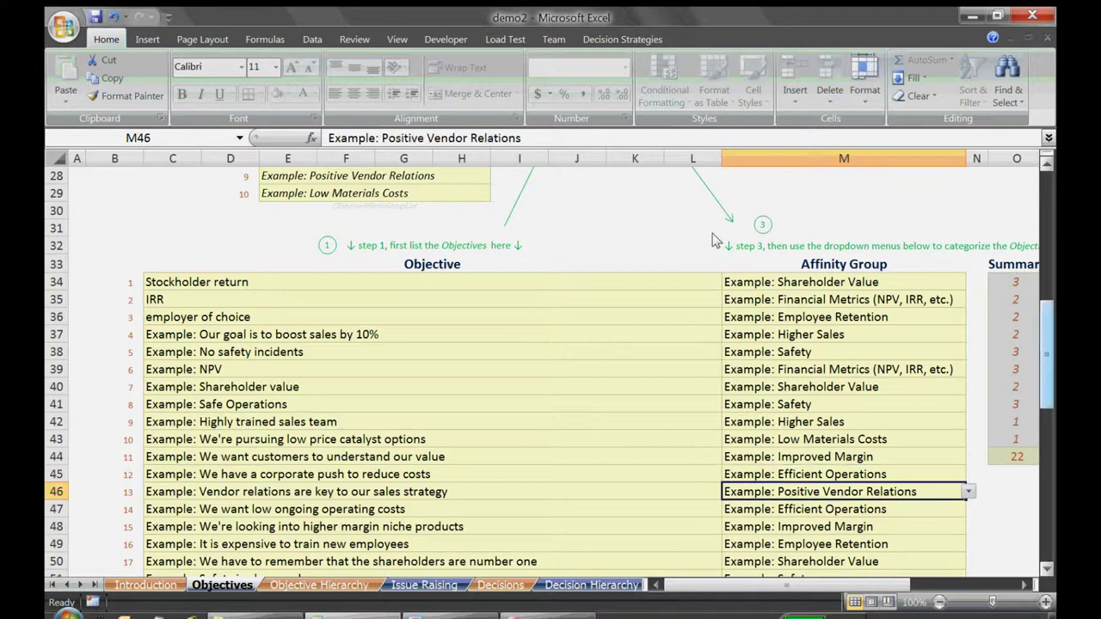
{"action": "scroll", "coordinate": [712, 238], "scroll_direction": "down", "scroll_amount": 8}
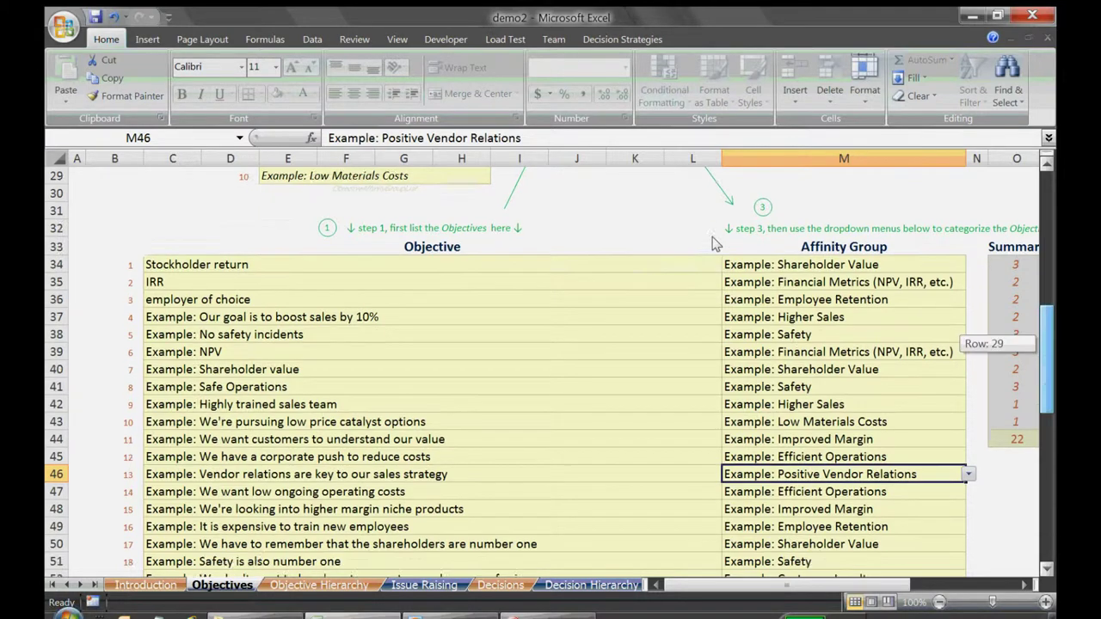
{"action": "scroll", "coordinate": [703, 318], "scroll_direction": "down", "scroll_amount": 3}
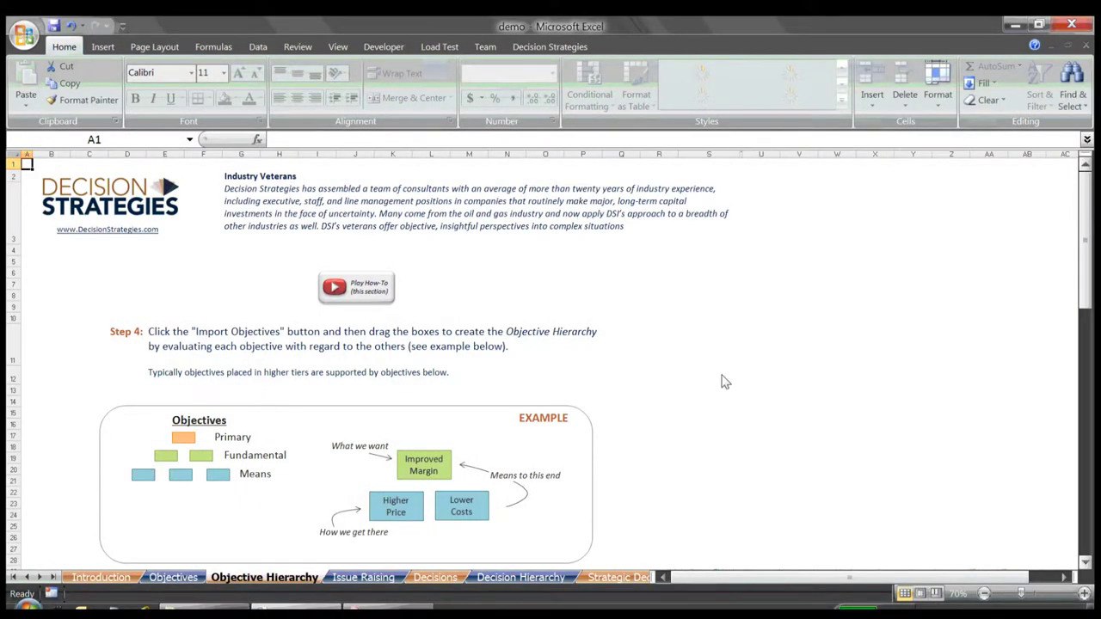
{"action": "scroll", "coordinate": [724, 406], "scroll_direction": "up", "scroll_amount": 2}
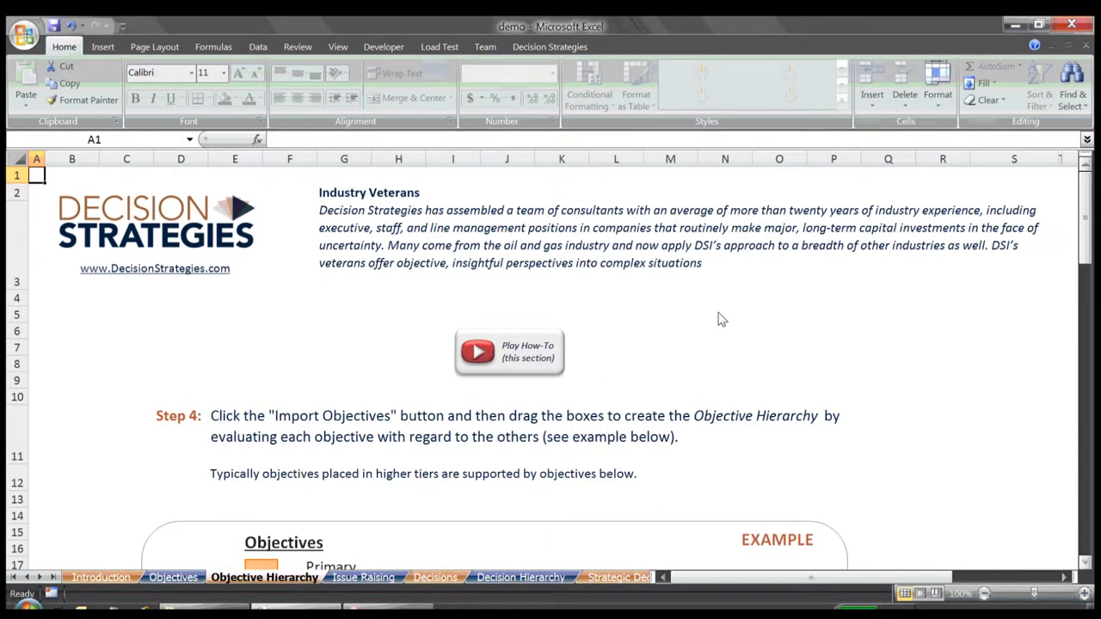
{"action": "scroll", "coordinate": [727, 182], "scroll_direction": "down", "scroll_amount": 2}
{"action": "scroll", "coordinate": [727, 182], "scroll_direction": "down", "scroll_amount": 2}
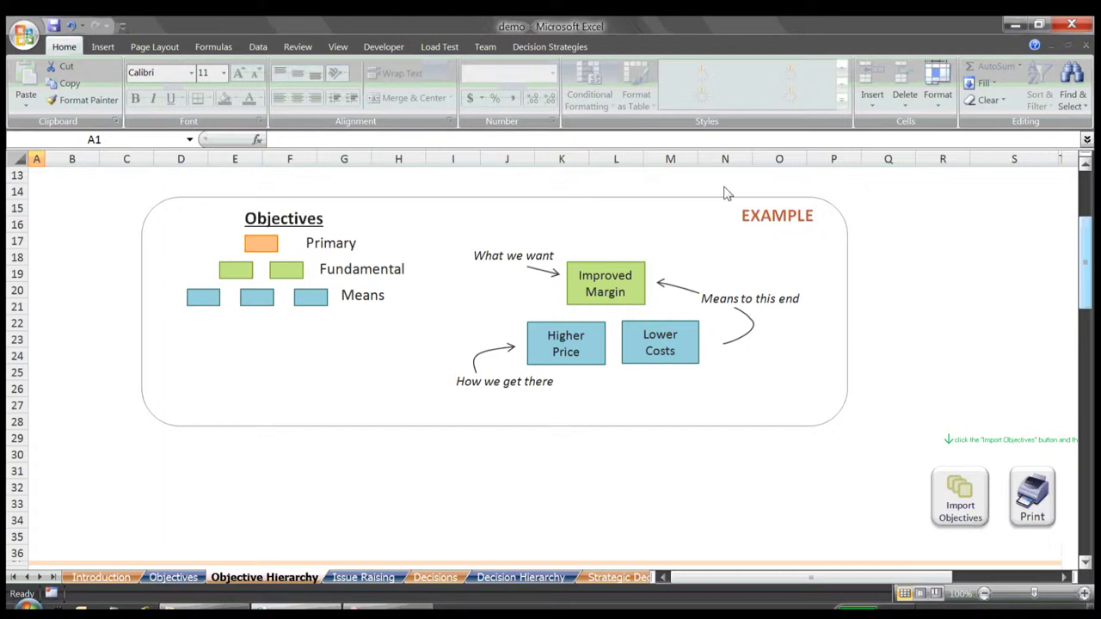
{"action": "scroll", "coordinate": [653, 410], "scroll_direction": "down", "scroll_amount": 2}
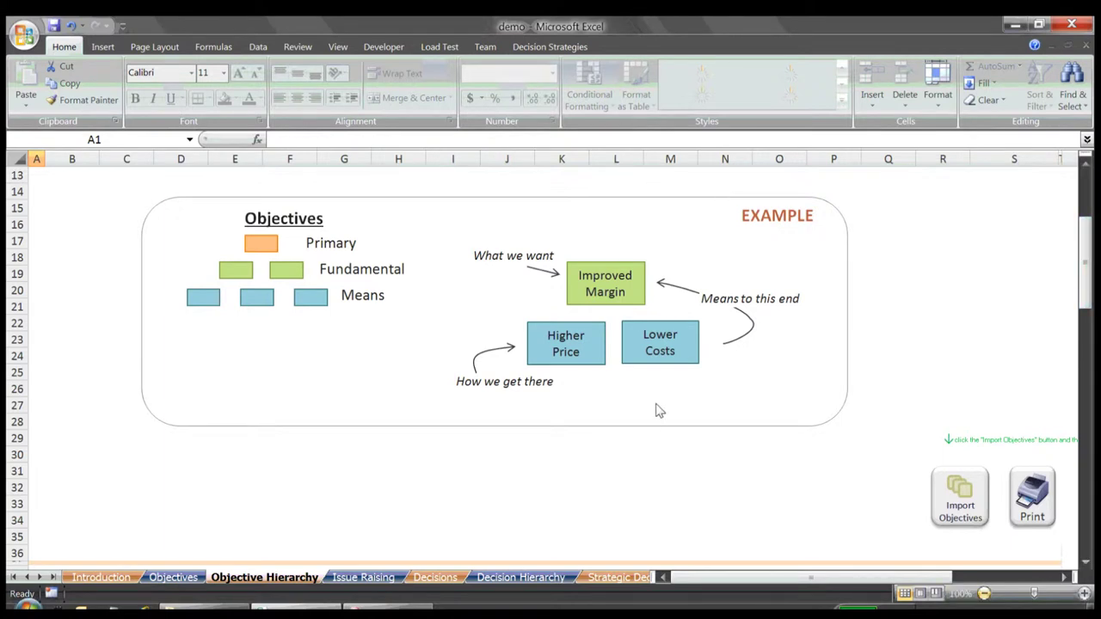
{"action": "scroll", "coordinate": [656, 408], "scroll_direction": "down", "scroll_amount": 2}
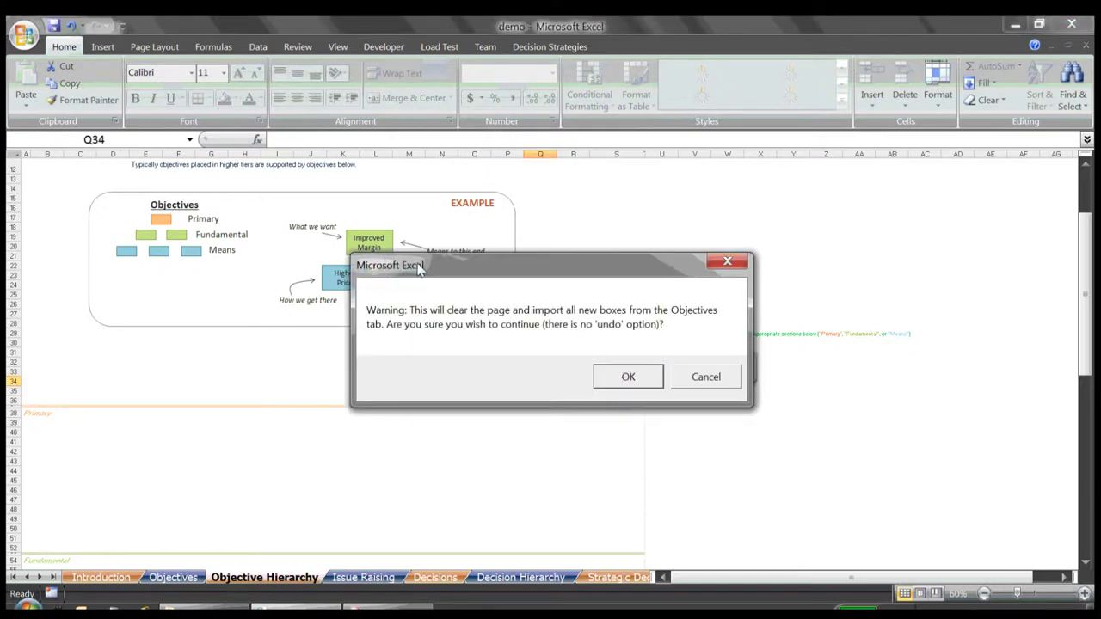
Accept the warning to import objective boxes such as Shareholder value, improved margin and Example: Safety.
{"action": "key", "text": "Return"}
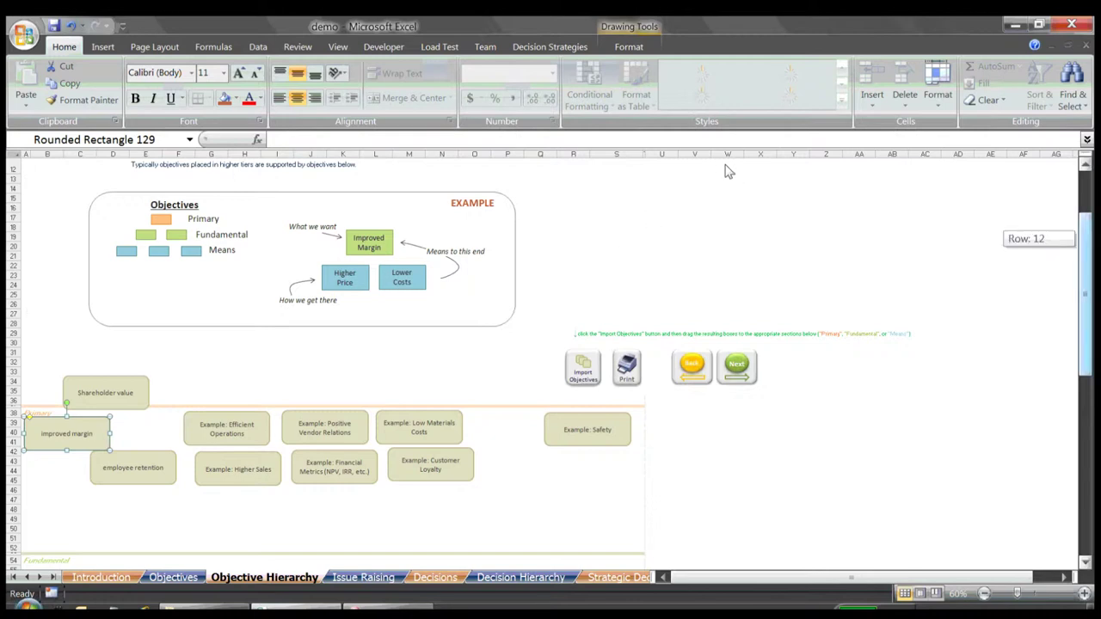
{"action": "scroll", "coordinate": [728, 170], "scroll_direction": "down", "scroll_amount": 7}
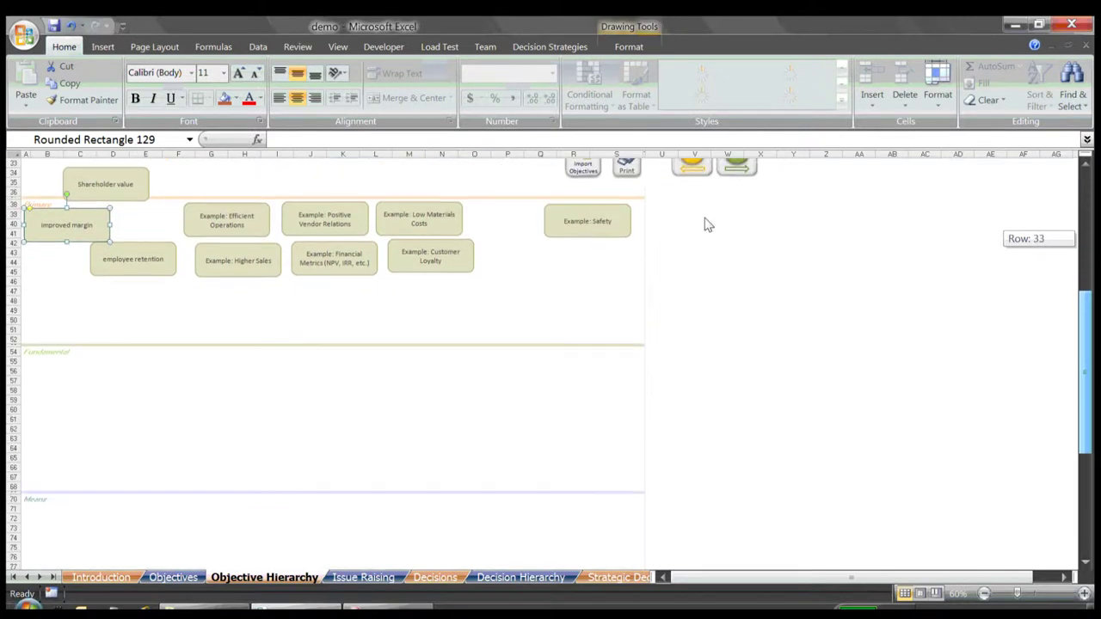
Drag Shareholder value lower in the Primary tier, then select the Higher Sales and improved margin boxes.
{"action": "scroll", "coordinate": [705, 225], "scroll_direction": "down", "scroll_amount": 1}
{"action": "key", "text": "Escape"}
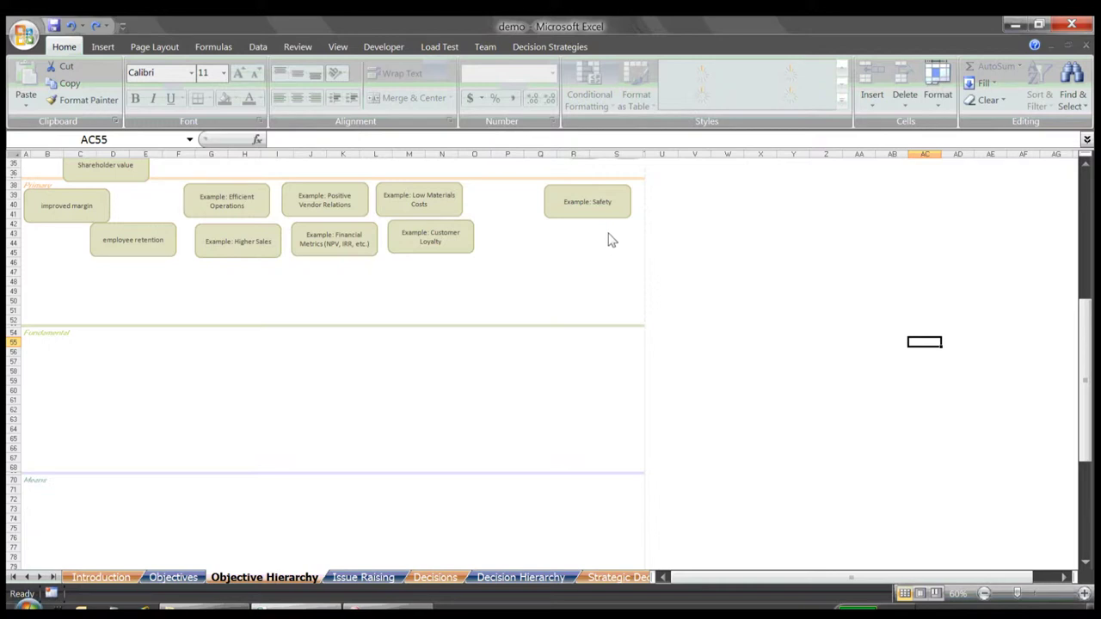
{"action": "left_click_drag", "start_coordinate": [105, 167], "coordinate": [231, 209]}
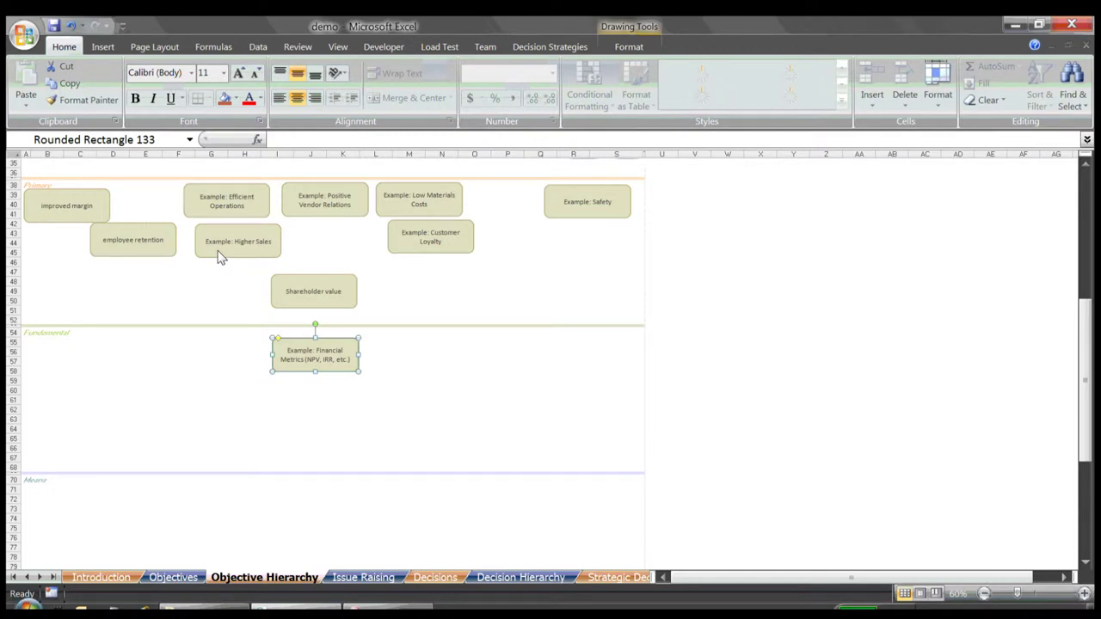
{"action": "left_click", "coordinate": [217, 256]}
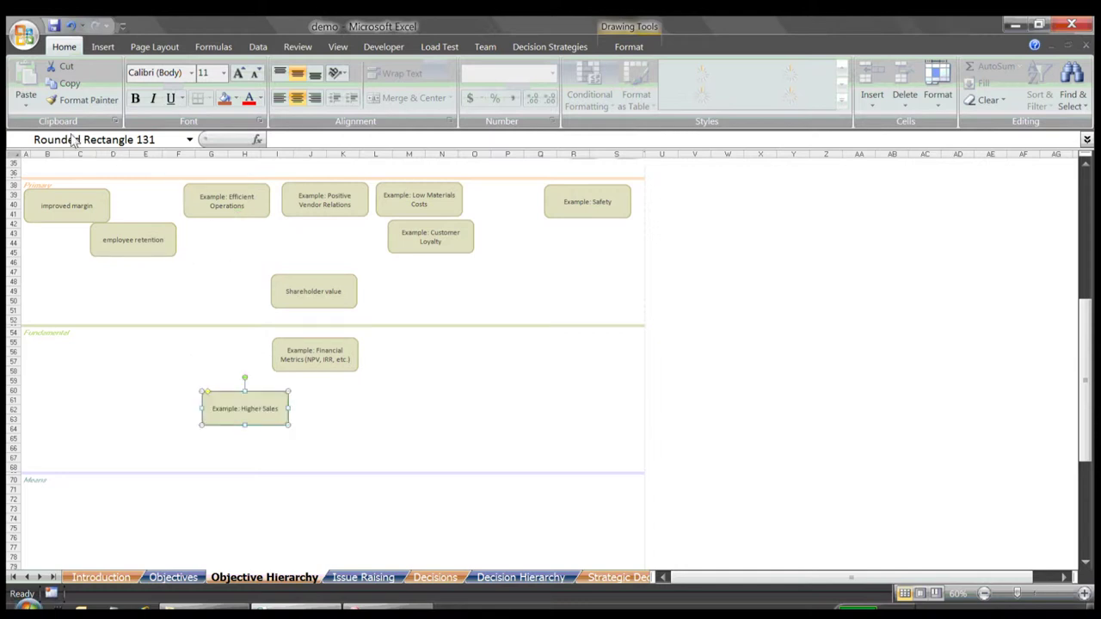
{"action": "left_click", "coordinate": [102, 192]}
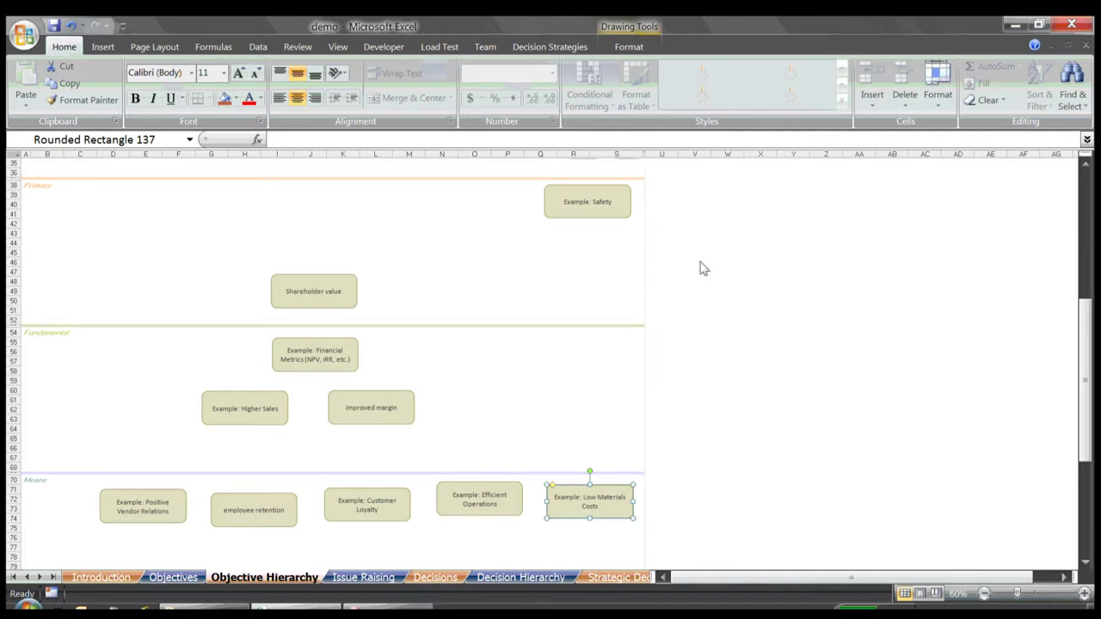
On the Issue Raising sheet, replace the first example issue with 'maximize return on investment'.
{"action": "scroll", "coordinate": [727, 263], "scroll_direction": "down", "scroll_amount": 5}
{"action": "scroll", "coordinate": [722, 343], "scroll_direction": "down", "scroll_amount": 3}
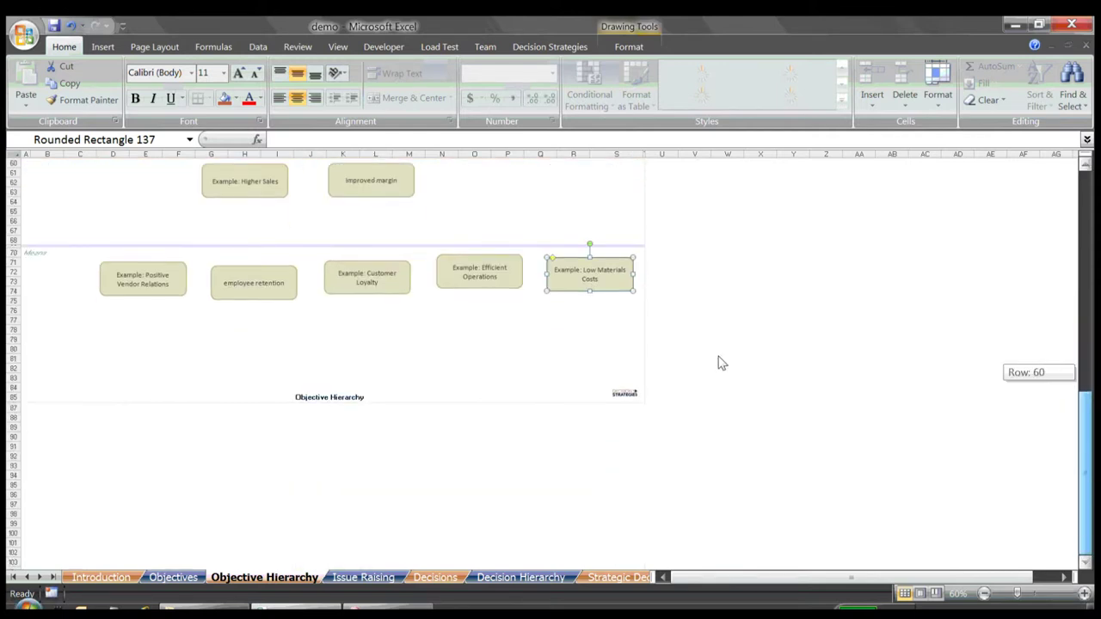
{"action": "scroll", "coordinate": [725, 258], "scroll_direction": "up", "scroll_amount": 12}
{"action": "scroll", "coordinate": [725, 228], "scroll_direction": "up", "scroll_amount": 1}
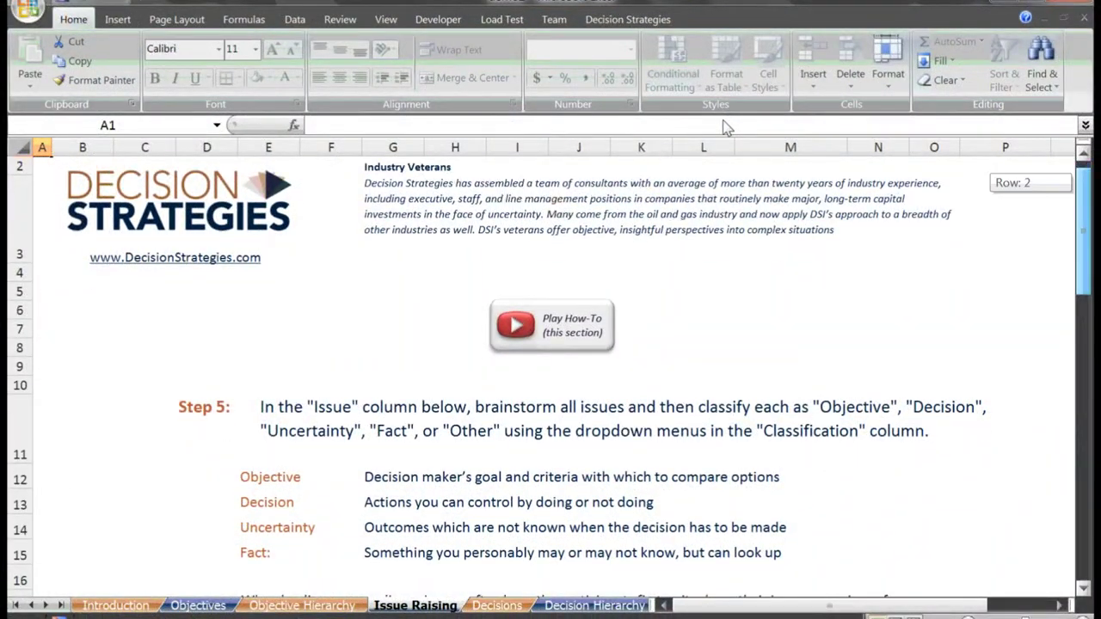
{"action": "scroll", "coordinate": [724, 138], "scroll_direction": "down", "scroll_amount": 2}
{"action": "scroll", "coordinate": [725, 146], "scroll_direction": "down", "scroll_amount": 5}
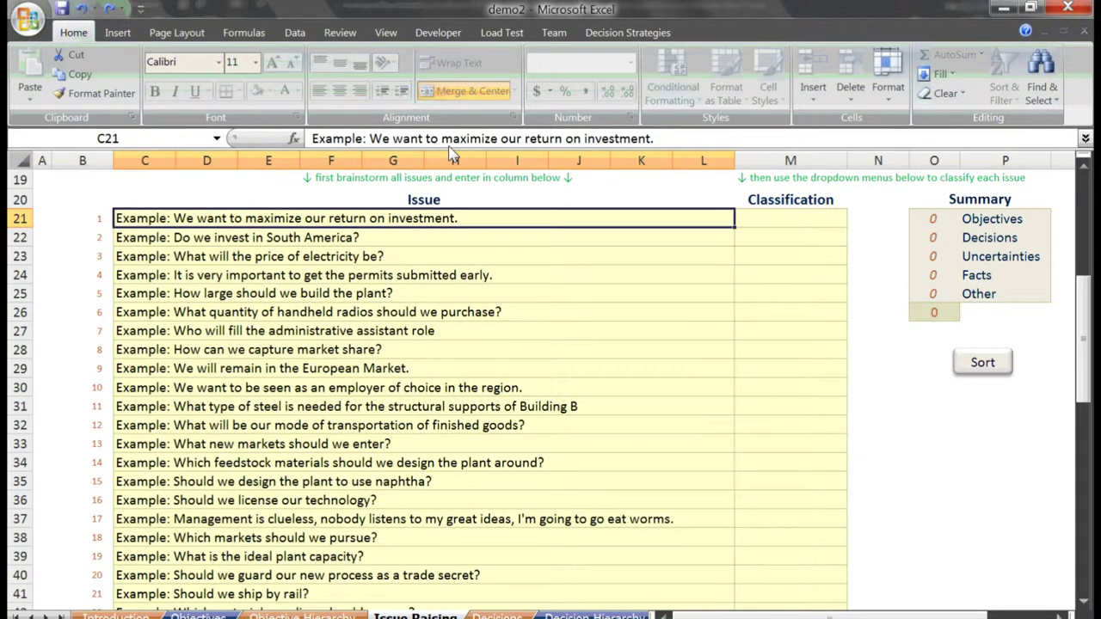
{"action": "type", "text": "maximize"}
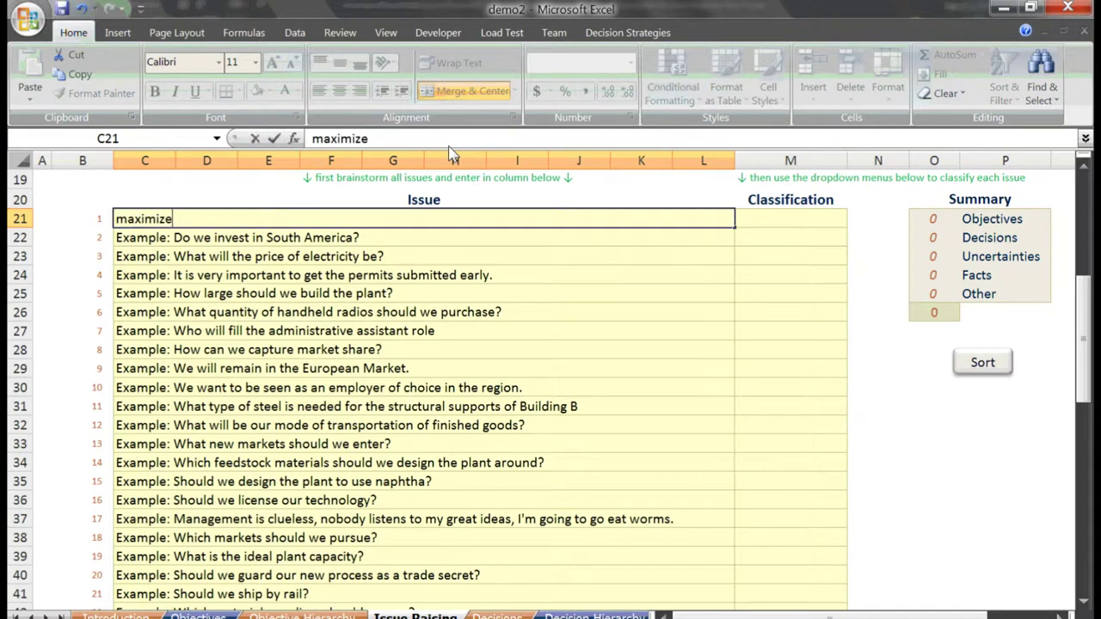
{"action": "type", "text": " return on i"}
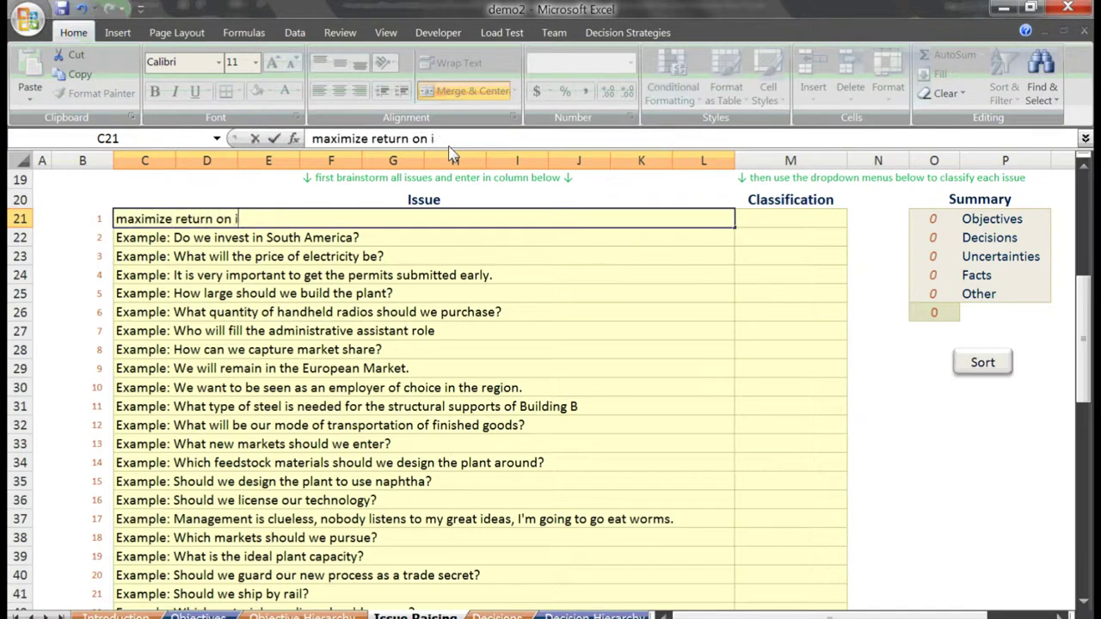
{"action": "type", "text": "nvestment"}
{"action": "key", "text": "Return"}
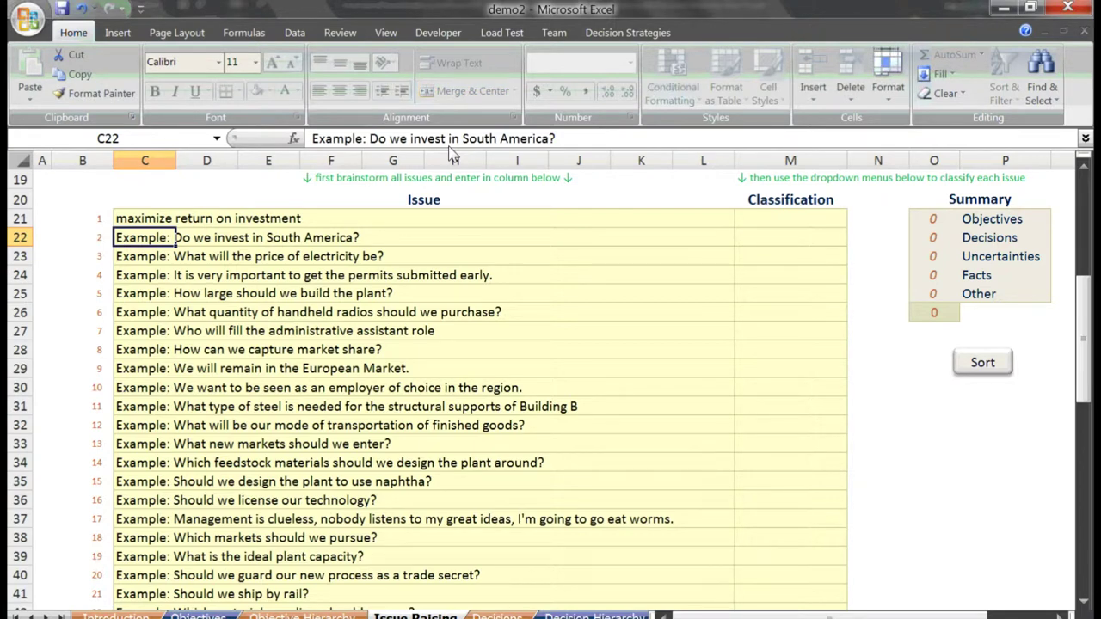
{"action": "type", "text": "do"}
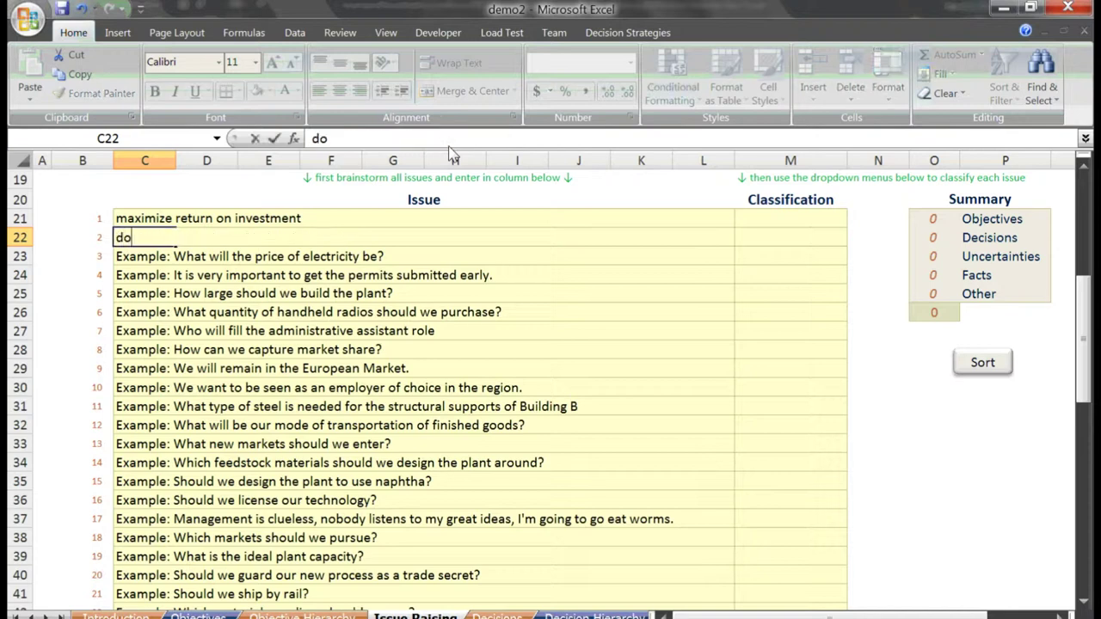
{"action": "type", "text": " we invest i"}
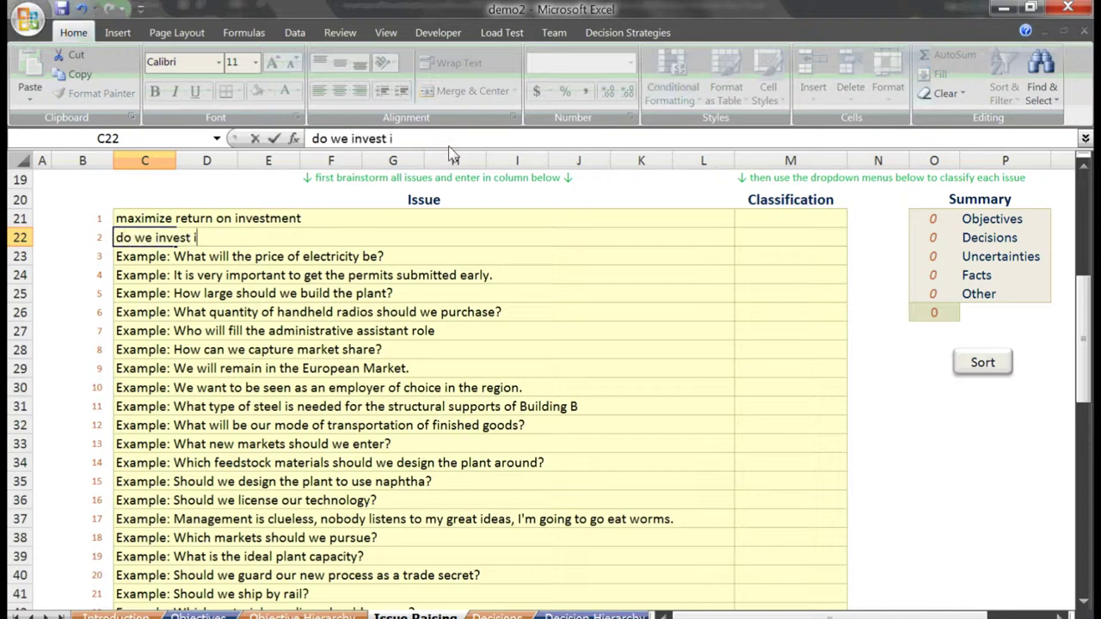
{"action": "type", "text": "n South America"}
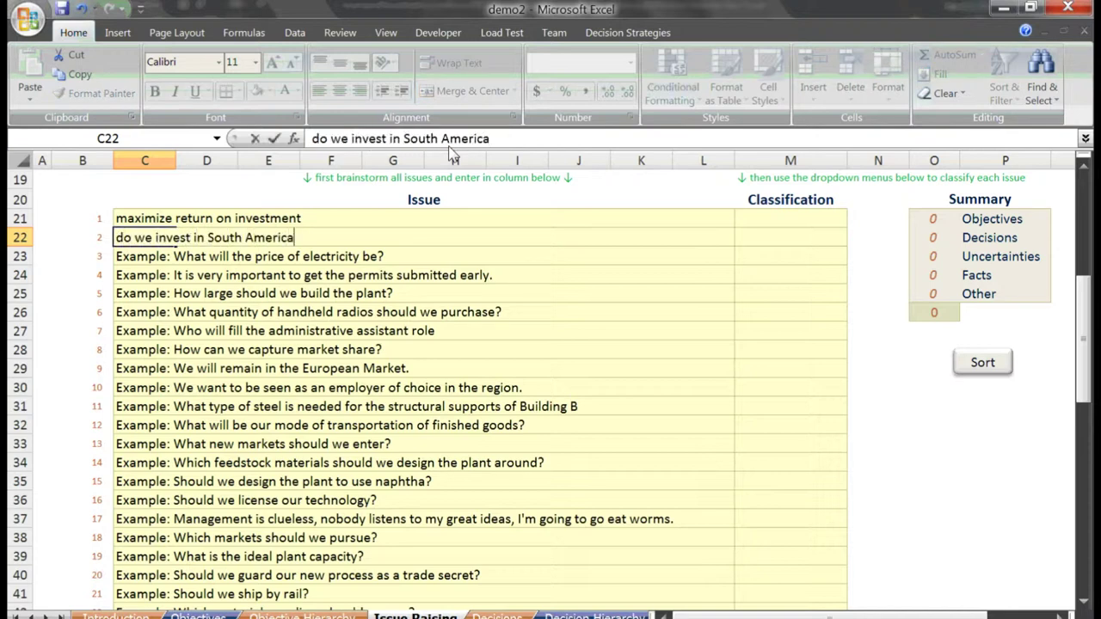
{"action": "key", "text": "Return"}
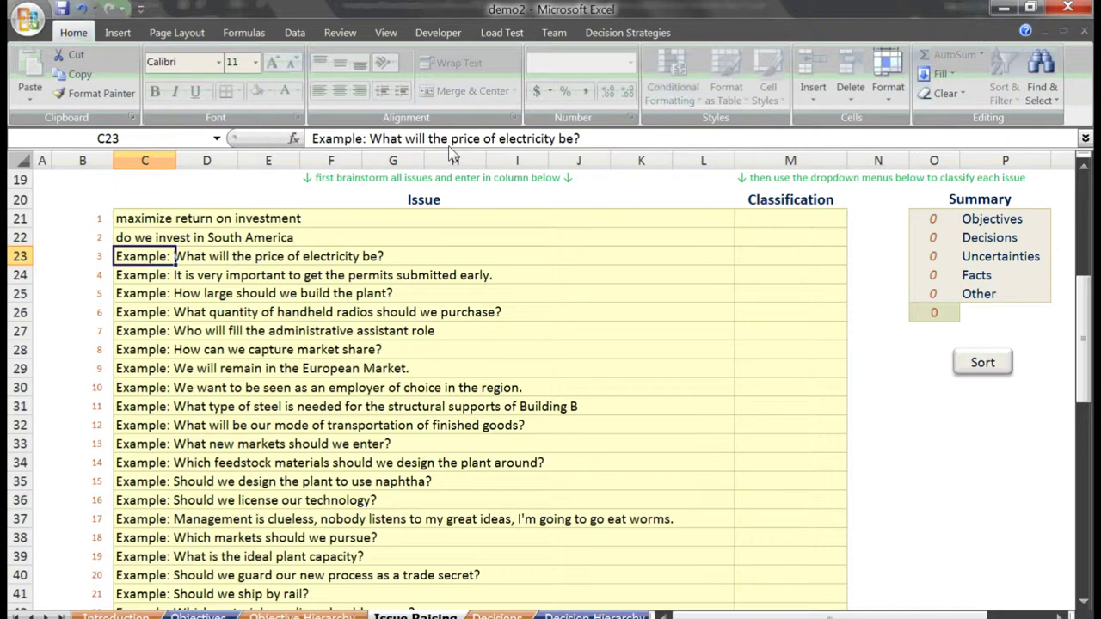
{"action": "type", "text": "what will the"}
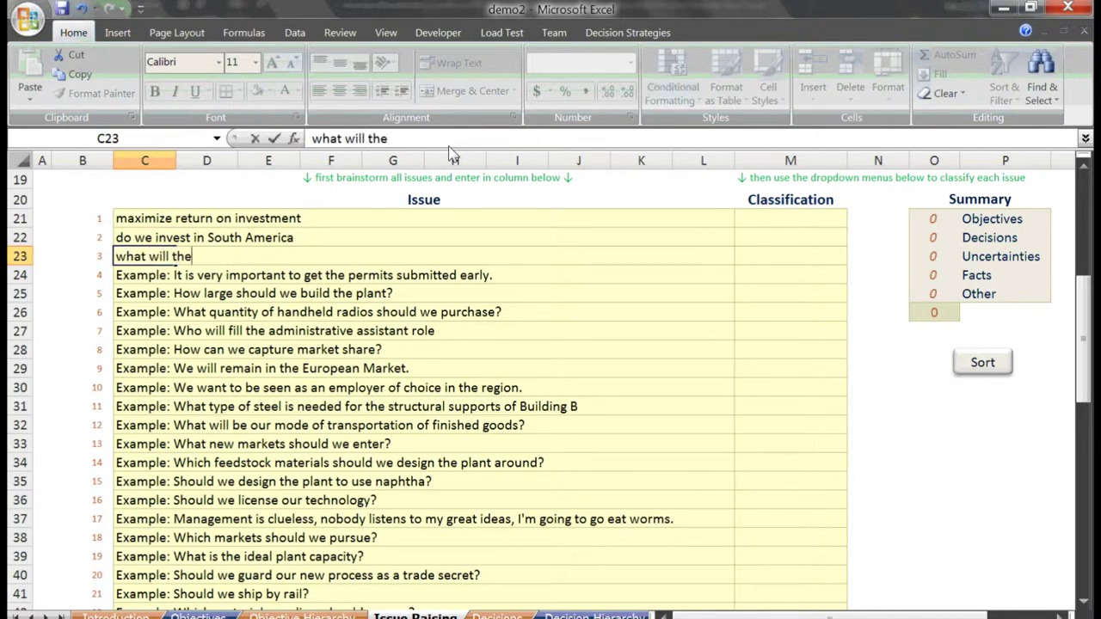
{"action": "type", "text": " price of elec"}
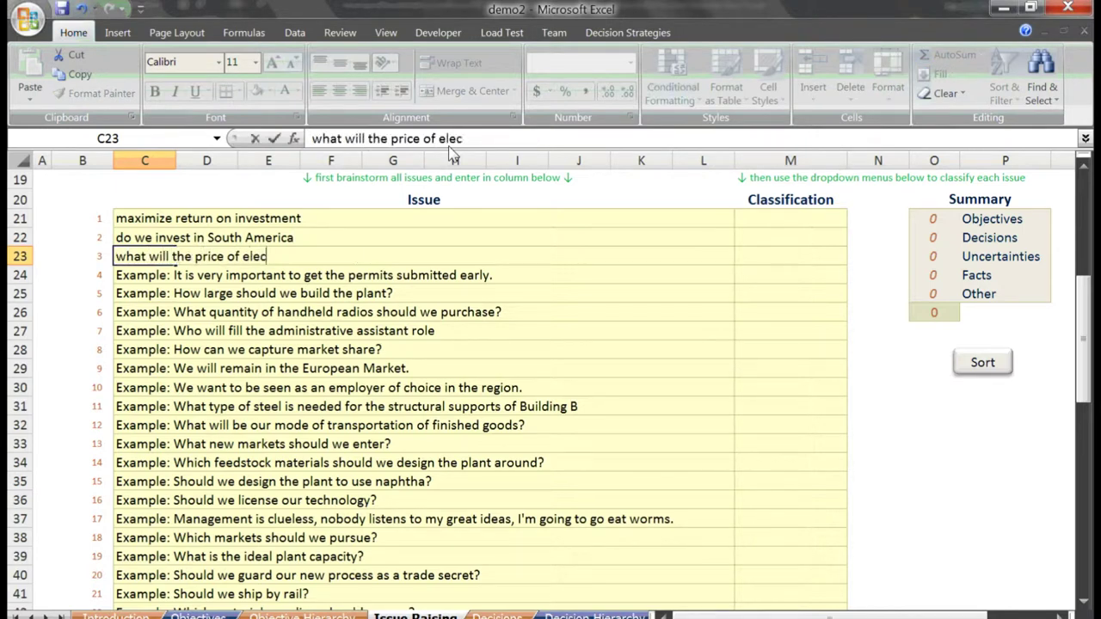
{"action": "type", "text": "tricity be"}
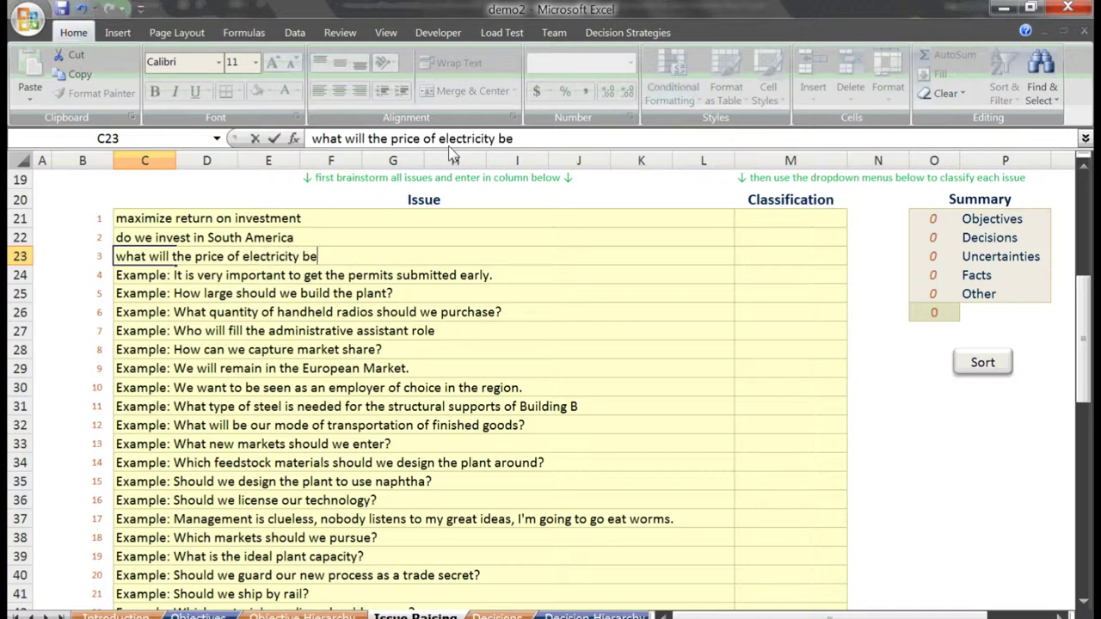
{"action": "type", "text": "?"}
{"action": "key", "text": "Return"}
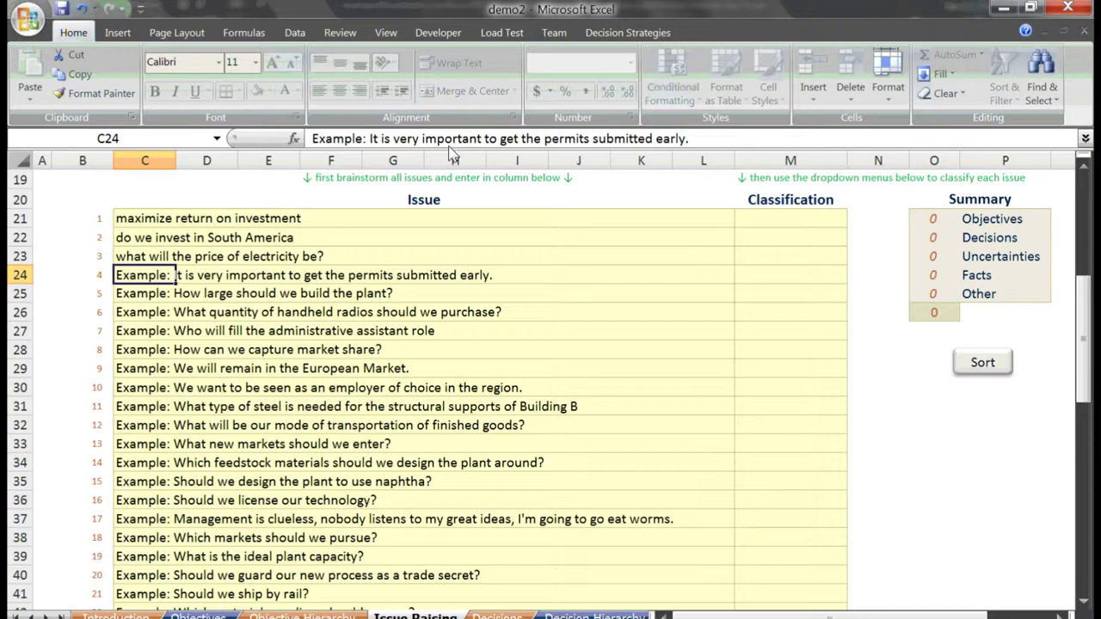
{"action": "key", "text": "Down"}
{"action": "key", "text": "Down"}
{"action": "key", "text": "Down"}
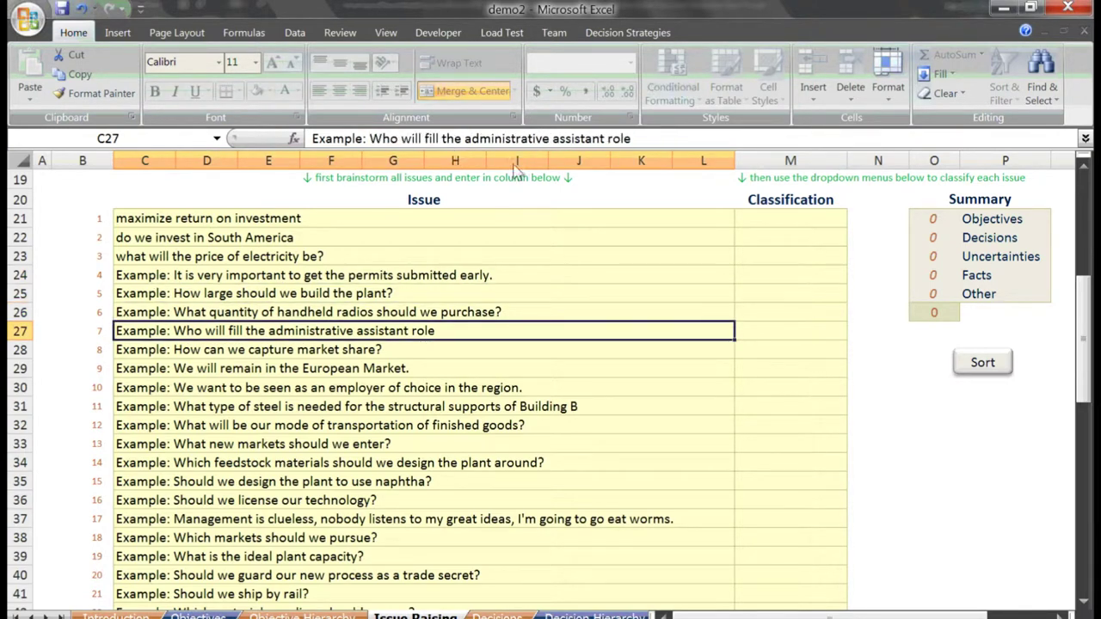
{"action": "key", "text": "ctrl+Home"}
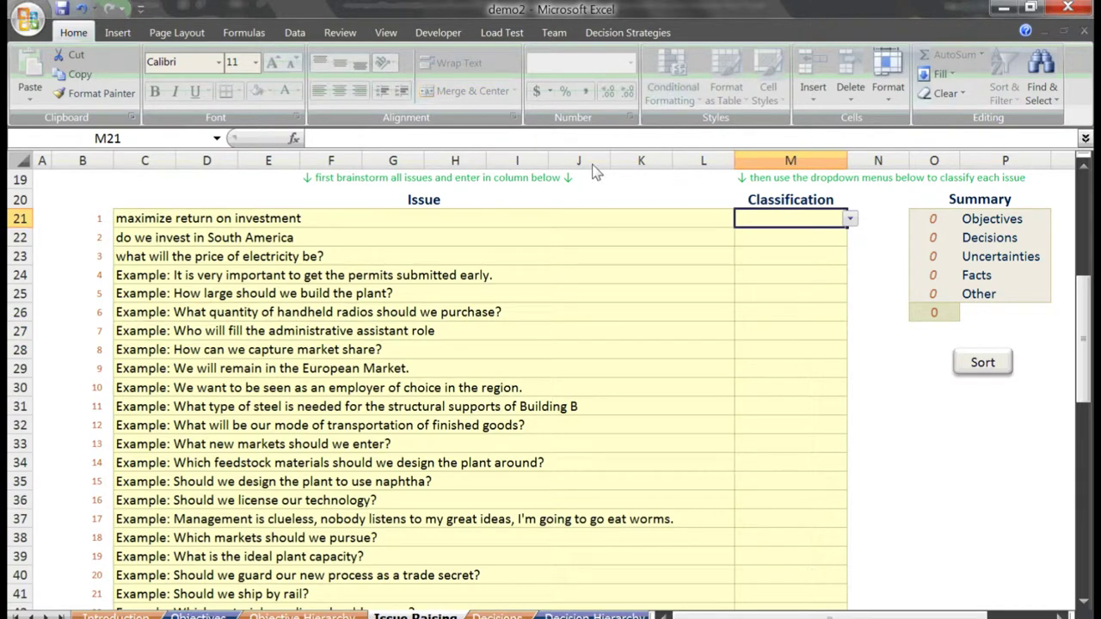
Classify the first issue as Objective from its Classification dropdown.
{"action": "key", "text": "alt+Down"}
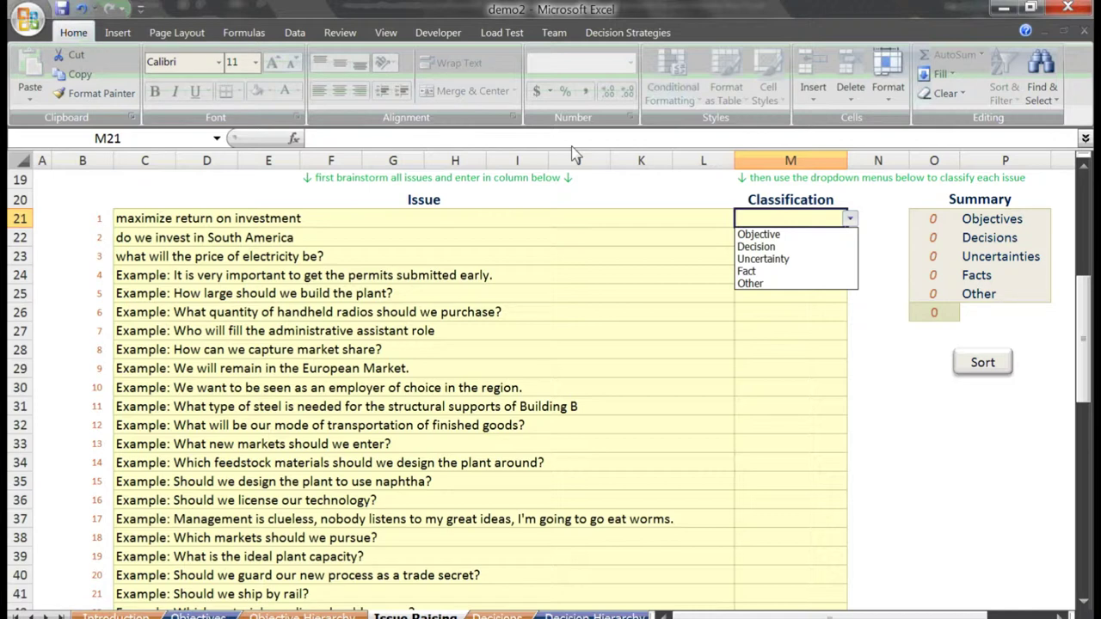
{"action": "key", "text": "Escape"}
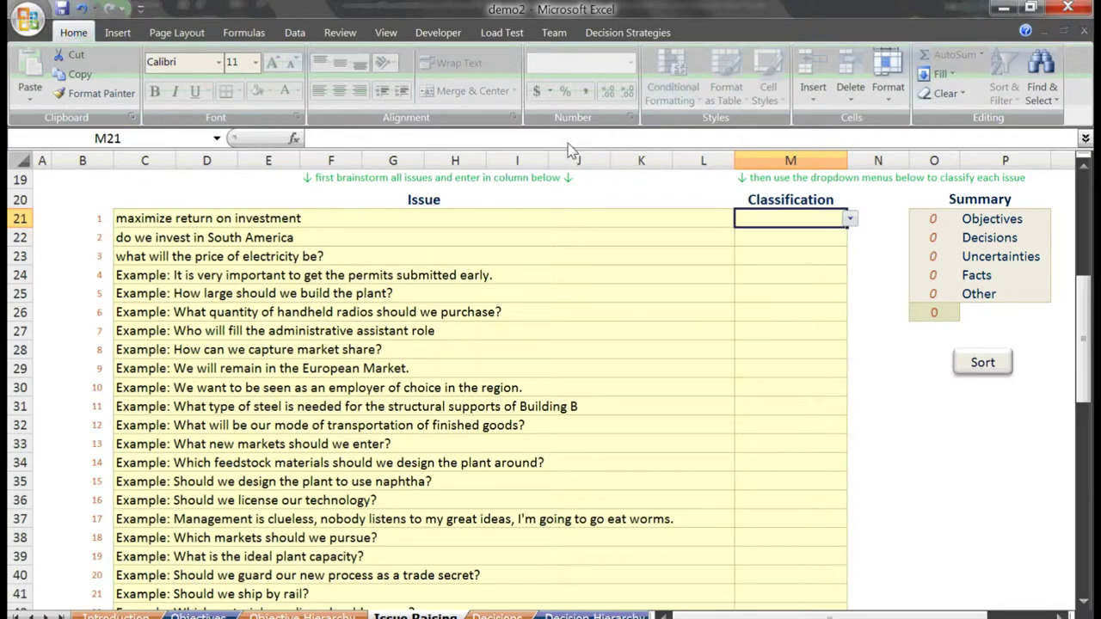
{"action": "key", "text": "alt+Down"}
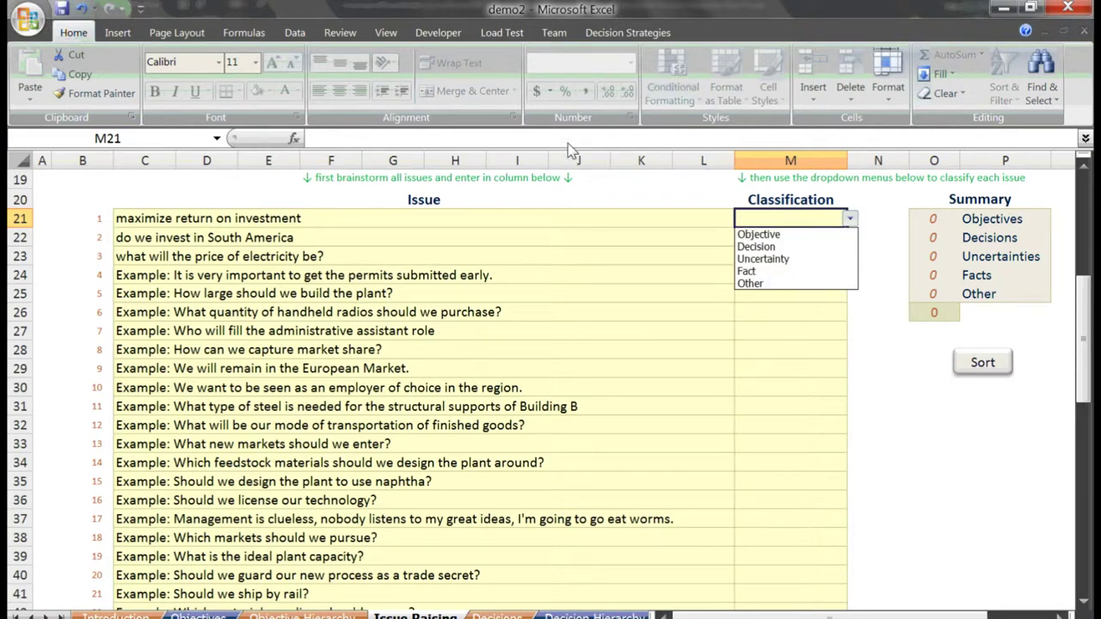
{"action": "key", "text": "Down"}
{"action": "key", "text": "Return"}
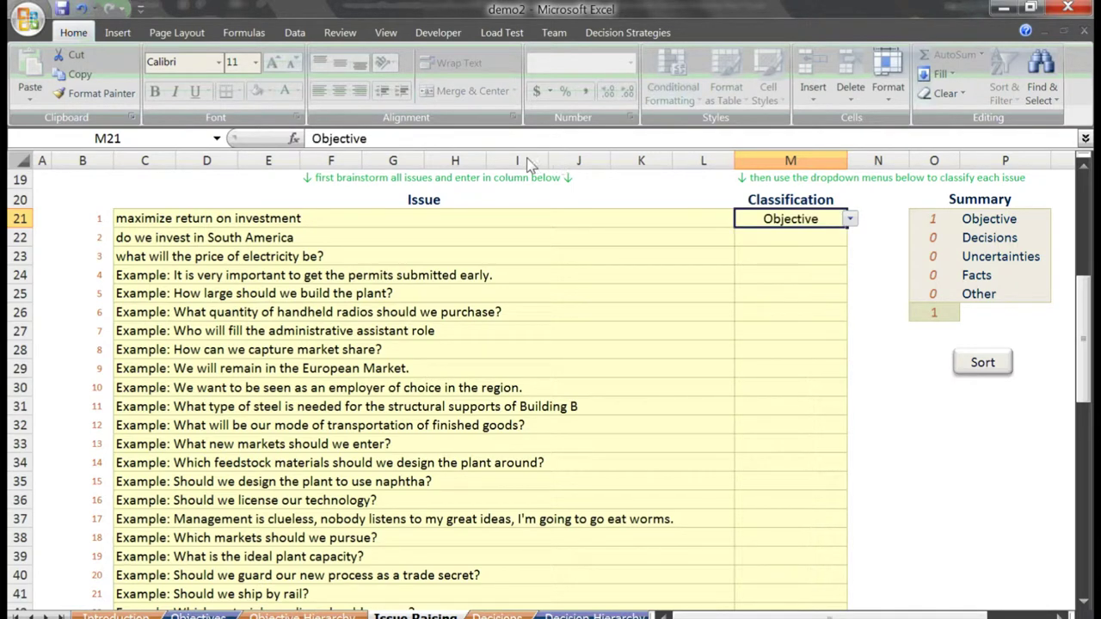
Classify the second issue (M22) as Decision and the third as Uncertainty.
{"action": "key", "text": "Down"}
{"action": "key", "text": "Left"}
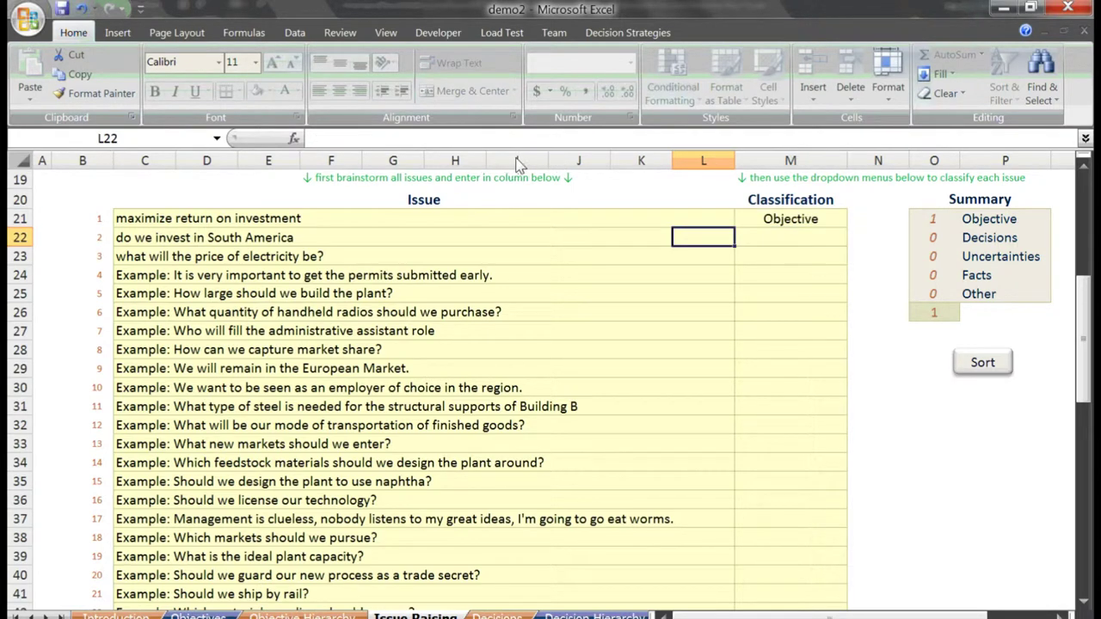
{"action": "key", "text": "Right"}
{"action": "key", "text": "alt+Down"}
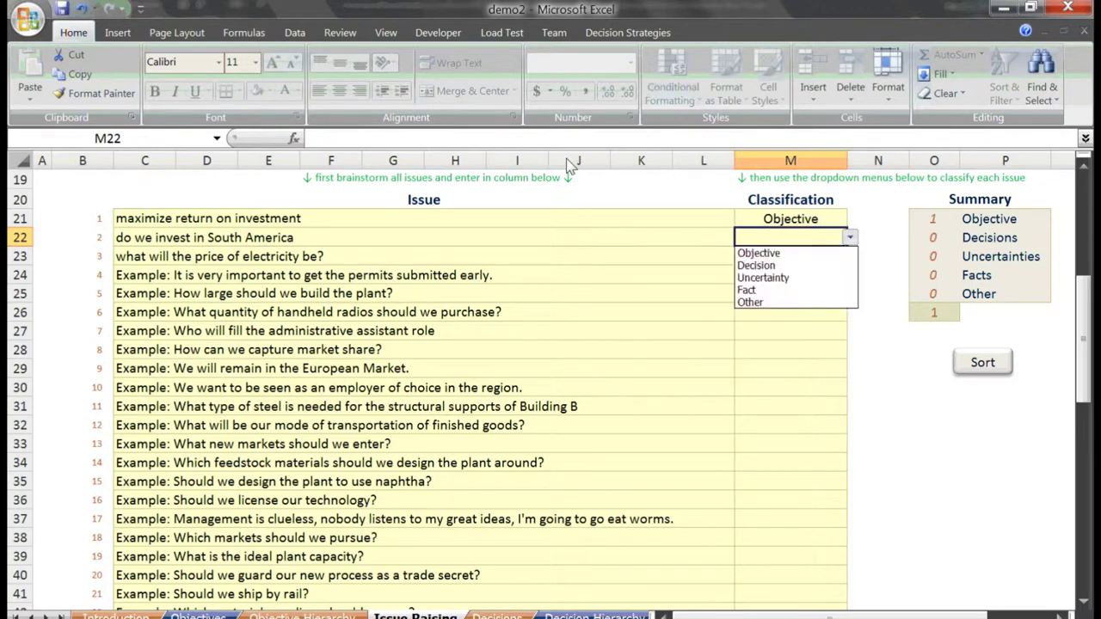
{"action": "key", "text": "Down"}
{"action": "key", "text": "Return"}
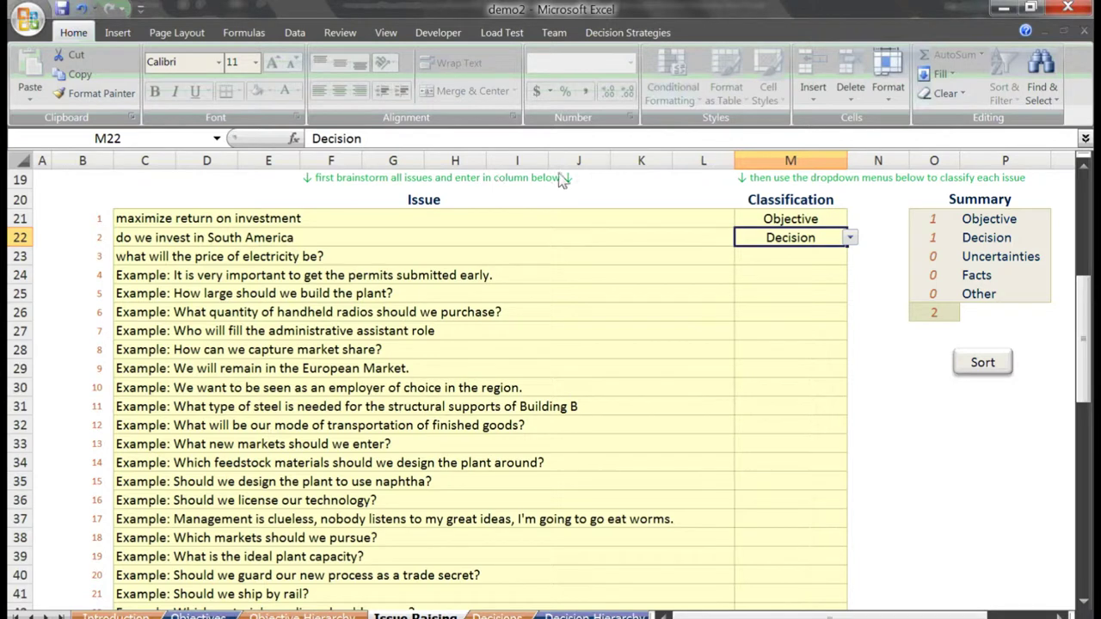
{"action": "key", "text": "Down"}
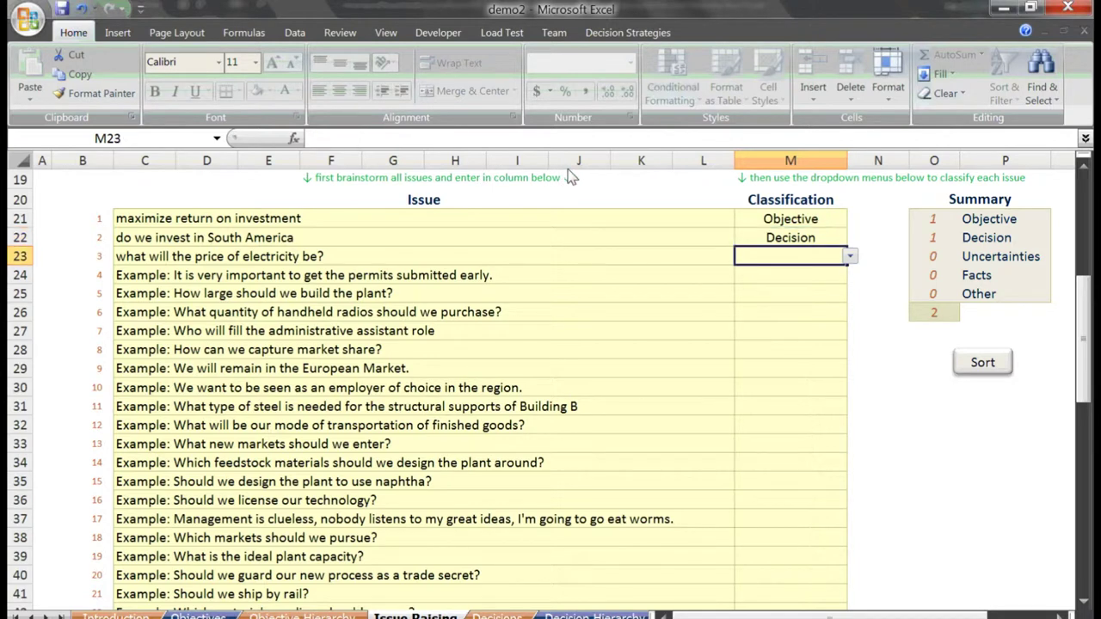
{"action": "key", "text": "alt+Down"}
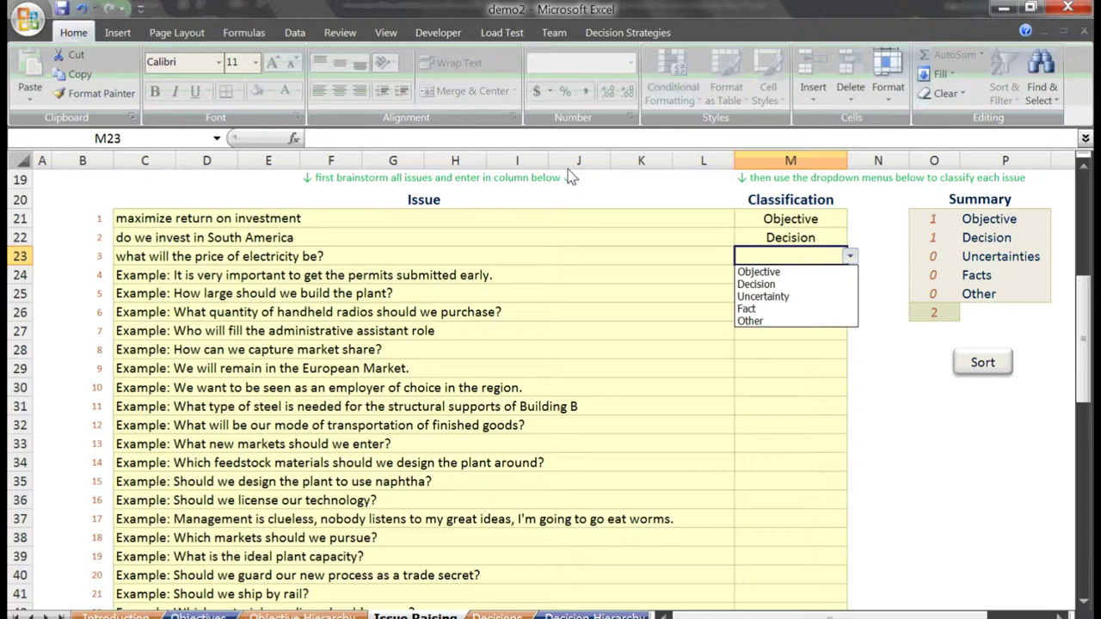
{"action": "key", "text": "Down"}
{"action": "key", "text": "Down"}
{"action": "key", "text": "Down"}
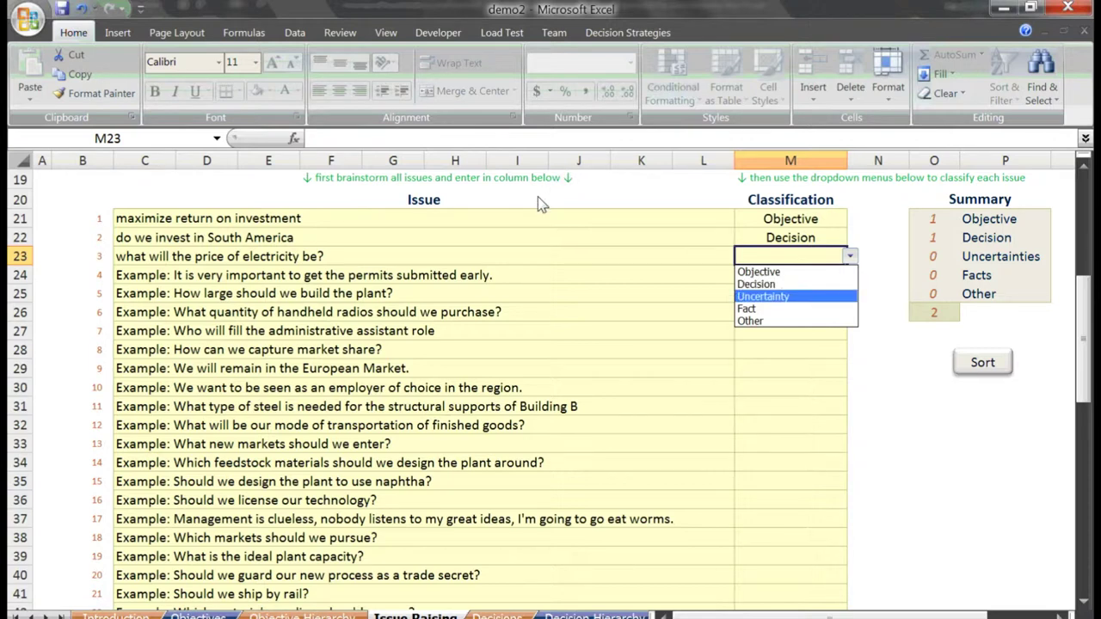
{"action": "key", "text": "Return"}
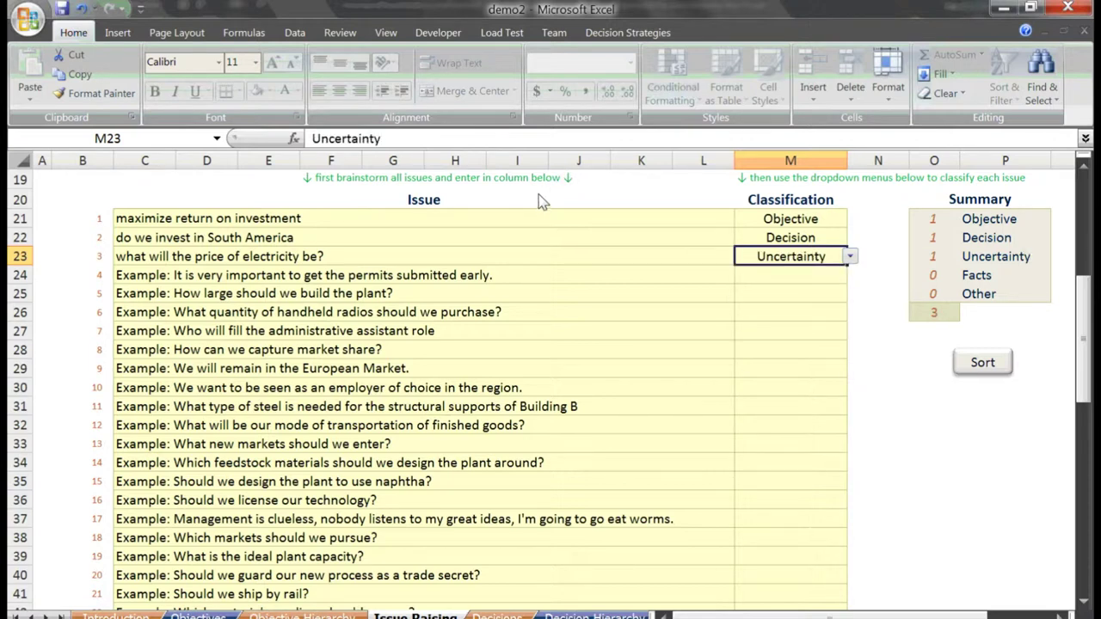
Classify the fourth issue as Fact and continue down the issue list.
{"action": "key", "text": "Down"}
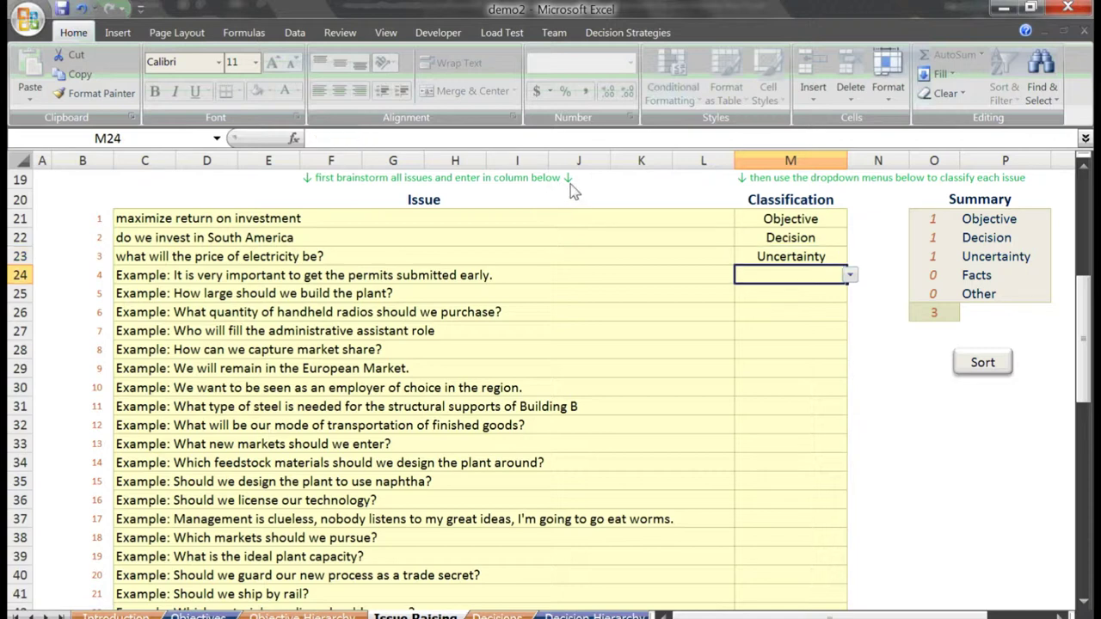
{"action": "key", "text": "alt+Down"}
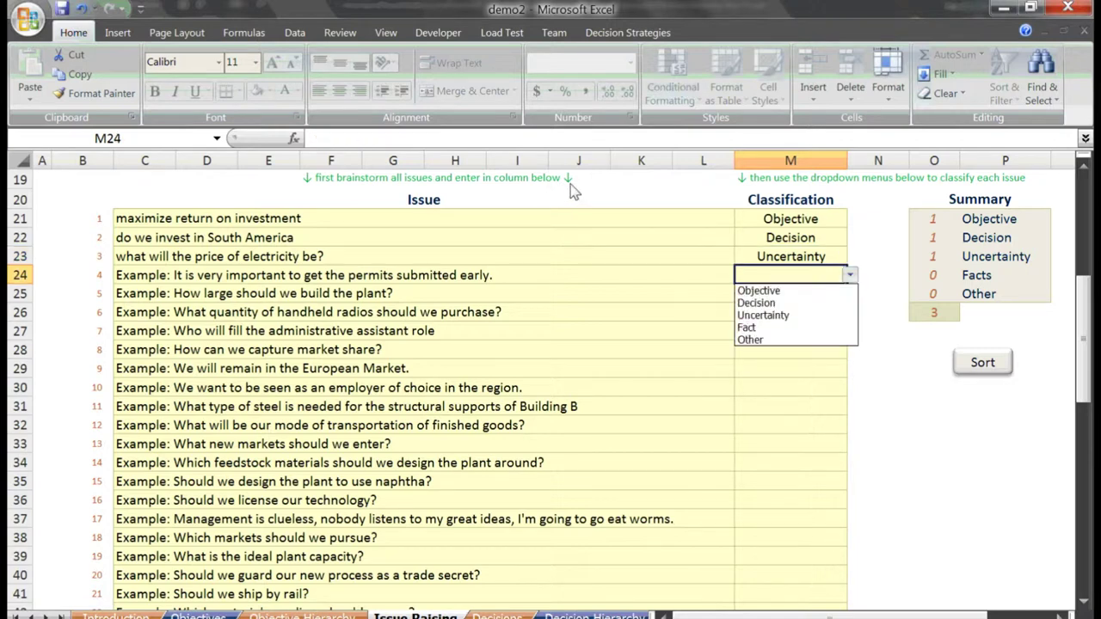
{"action": "key", "text": "Down"}
{"action": "key", "text": "Down"}
{"action": "key", "text": "Down"}
{"action": "key", "text": "Down"}
{"action": "key", "text": "Return"}
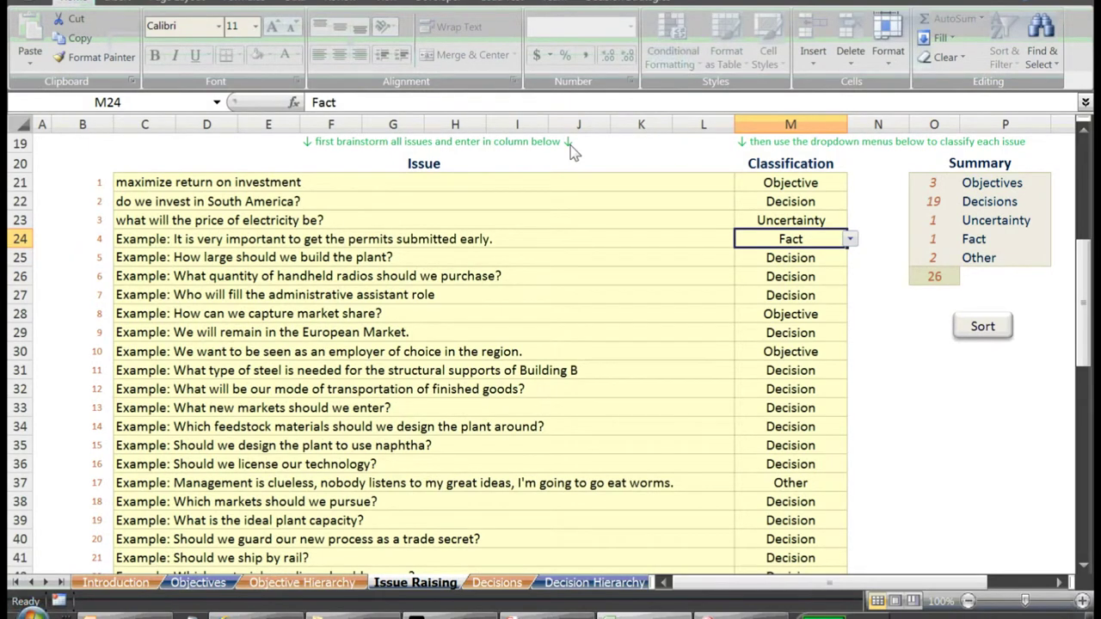
{"action": "scroll", "coordinate": [728, 176], "scroll_direction": "down", "scroll_amount": 5}
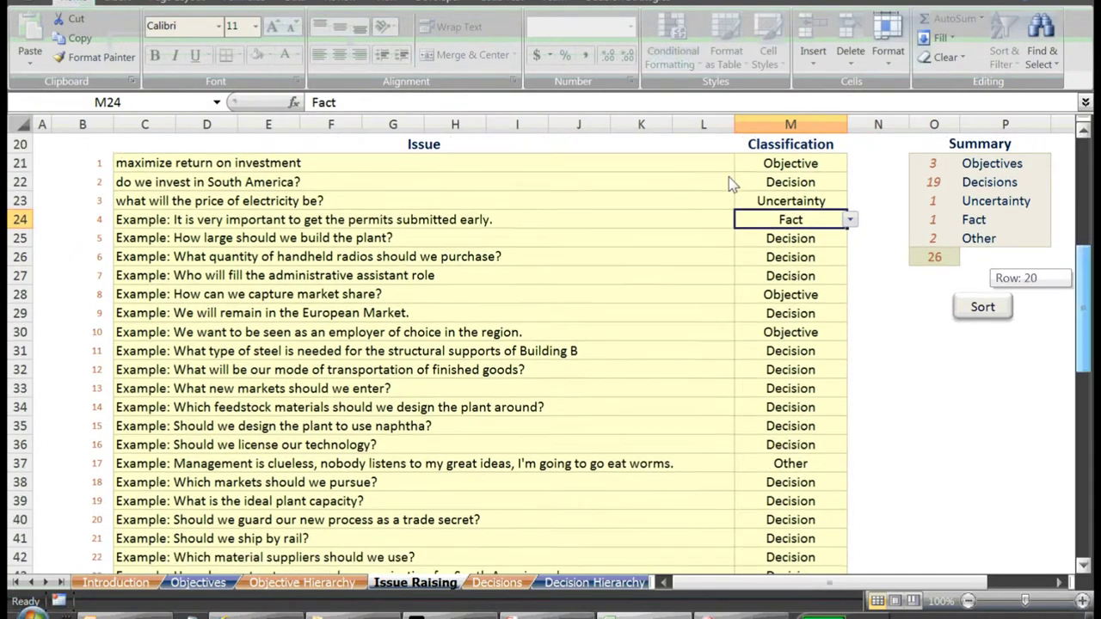
{"action": "scroll", "coordinate": [728, 222], "scroll_direction": "down", "scroll_amount": 5}
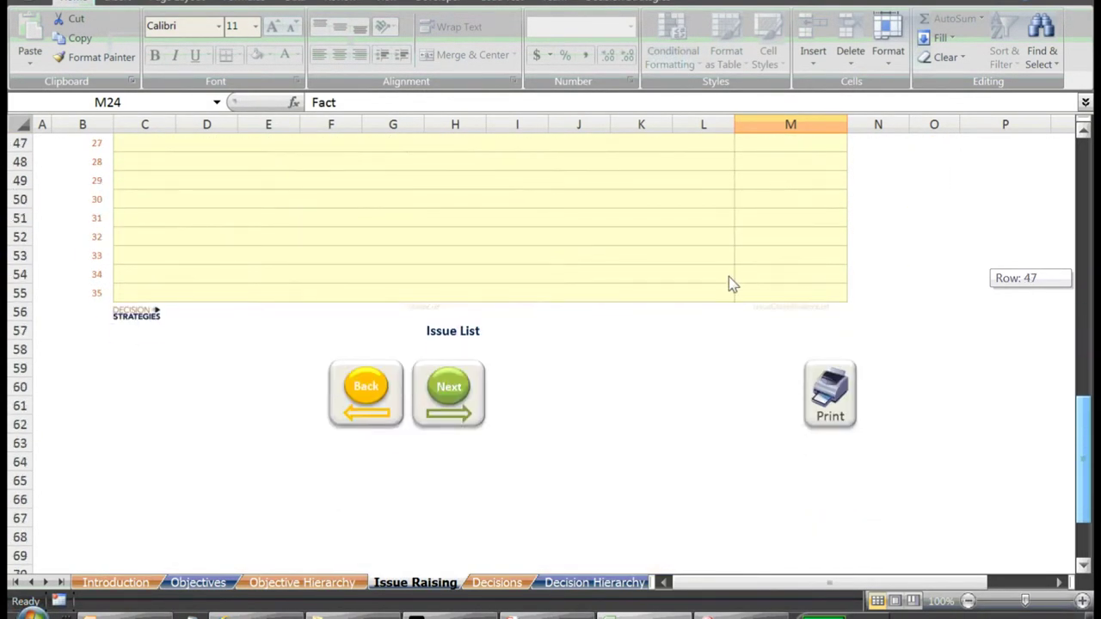
On the Decisions sheet, import the decisions from Issue Raising, accepting the replace warning.
{"action": "key", "text": "ctrl+Page_Down"}
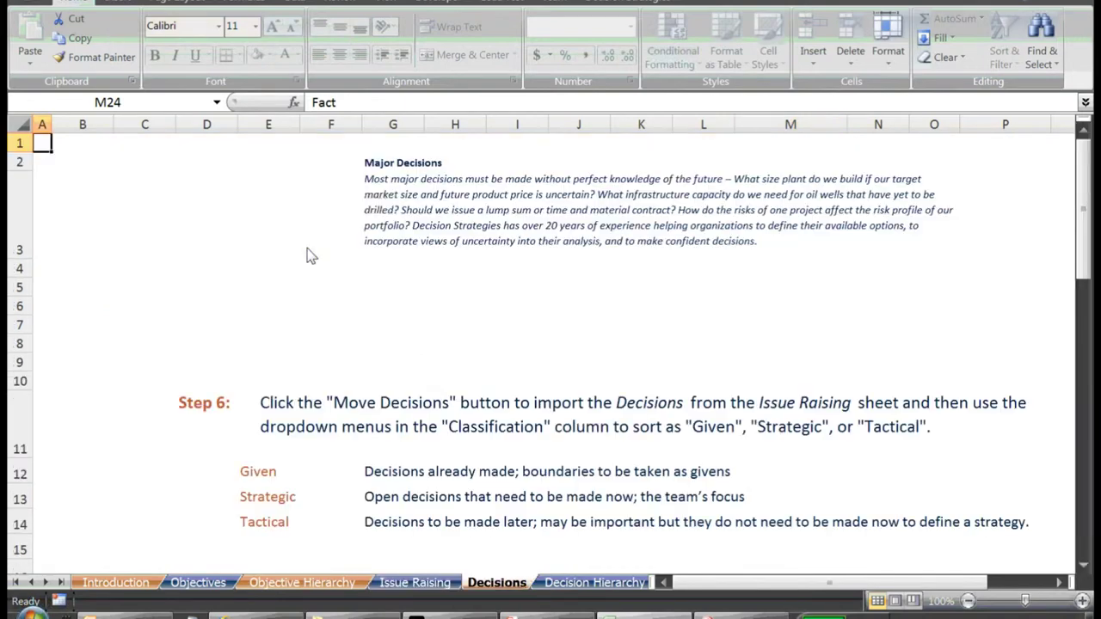
{"action": "scroll", "coordinate": [726, 128], "scroll_direction": "down", "scroll_amount": 2}
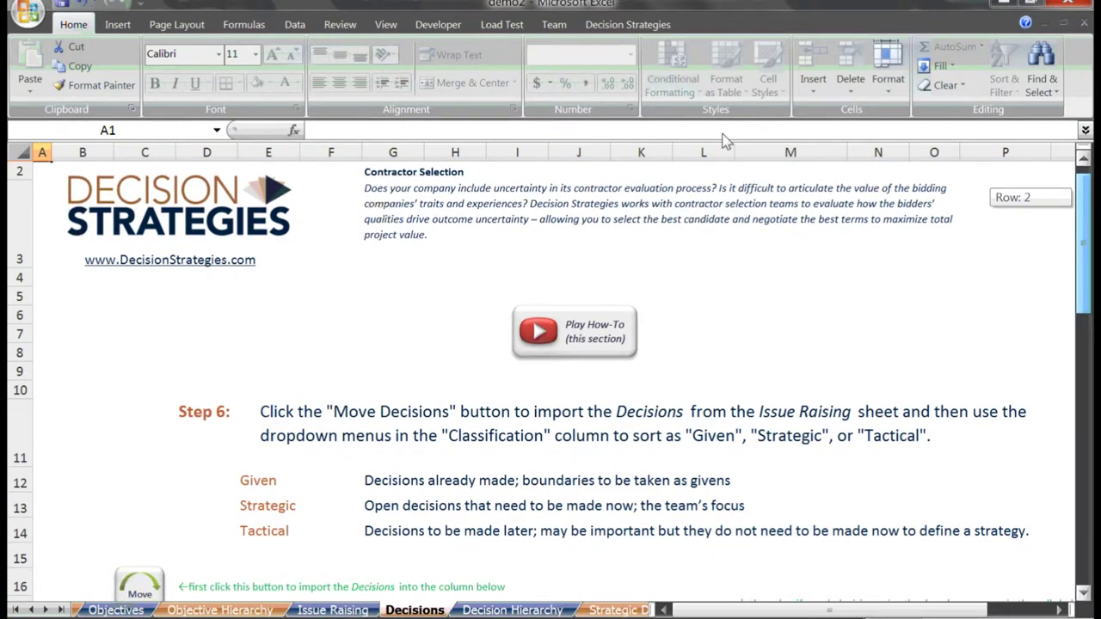
{"action": "scroll", "coordinate": [724, 154], "scroll_direction": "down", "scroll_amount": 3}
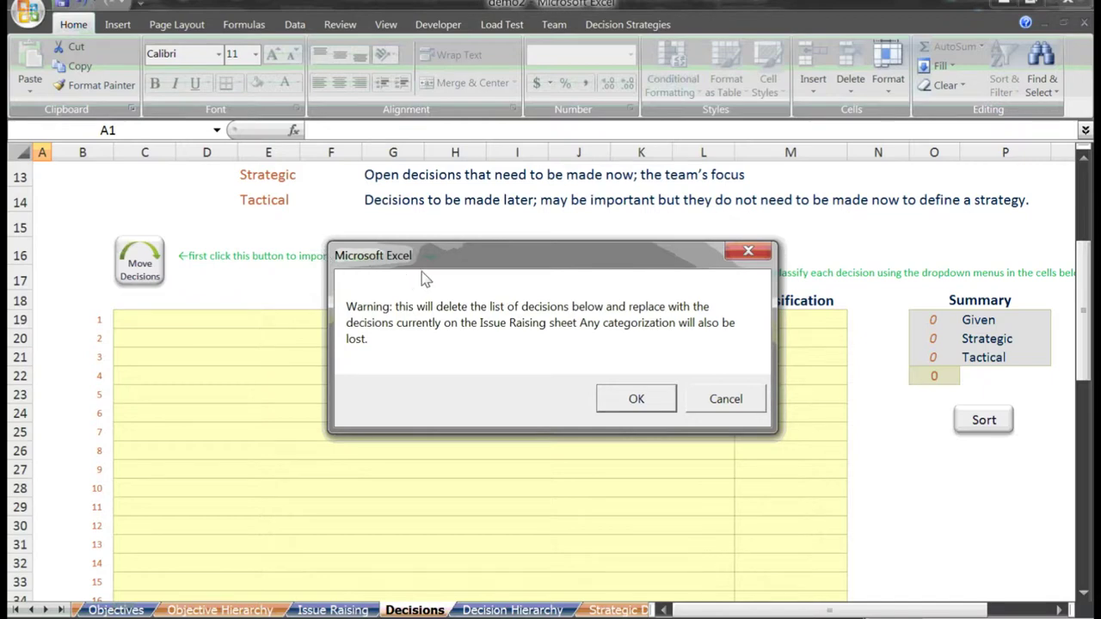
{"action": "key", "text": "Return"}
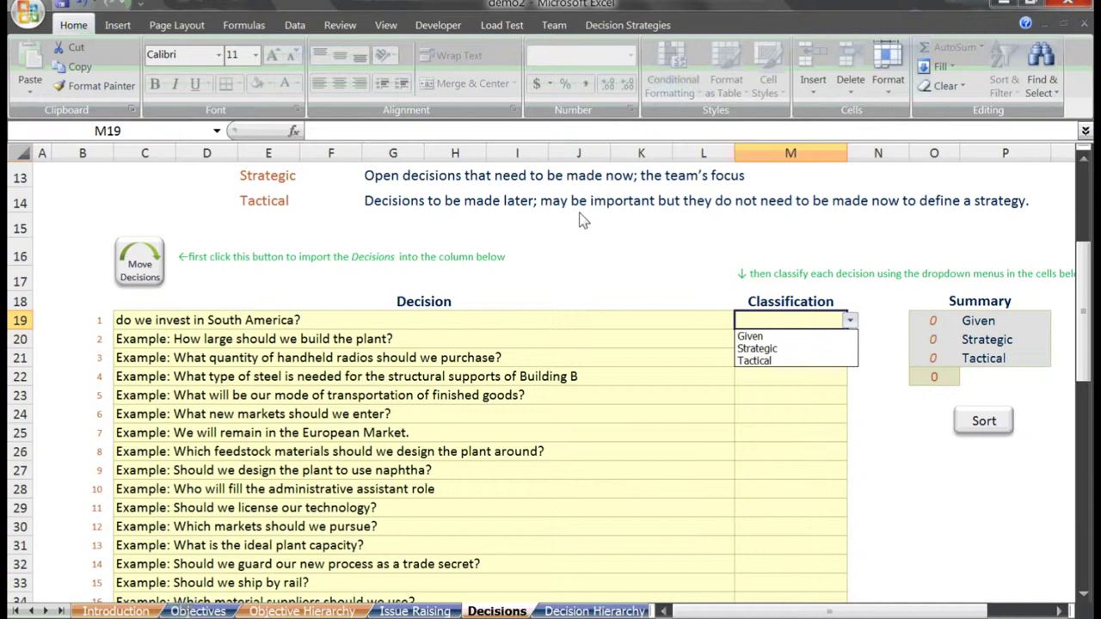
Classify decisions 1 and 2 as Strategic and decision 3 as Tactical.
{"action": "key", "text": "Escape"}
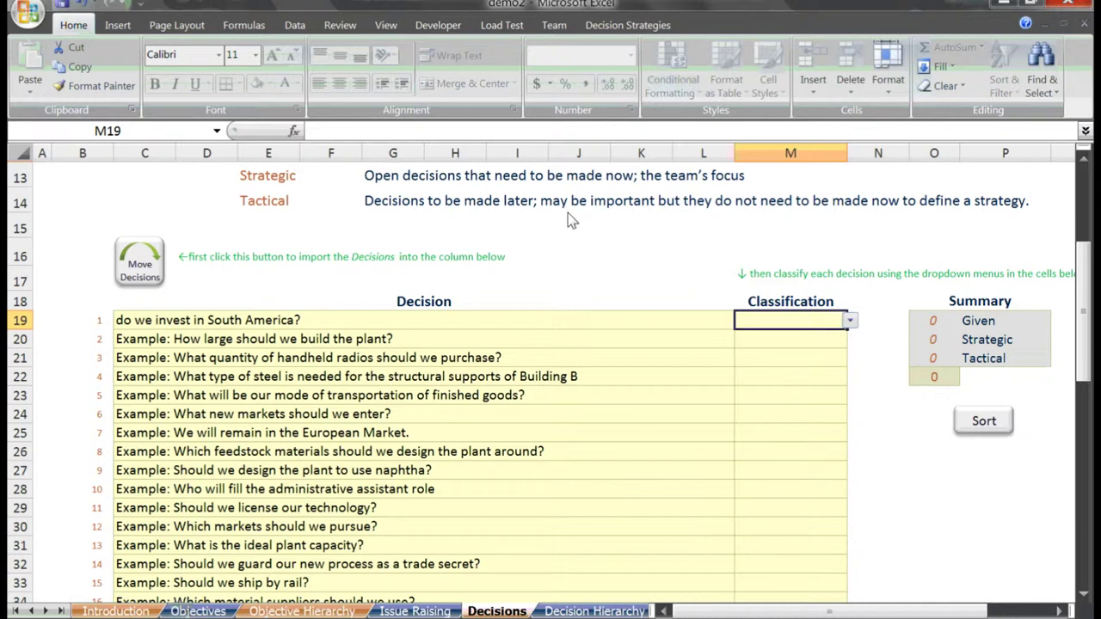
{"action": "key", "text": "alt+Down"}
{"action": "key", "text": "Down"}
{"action": "key", "text": "Down"}
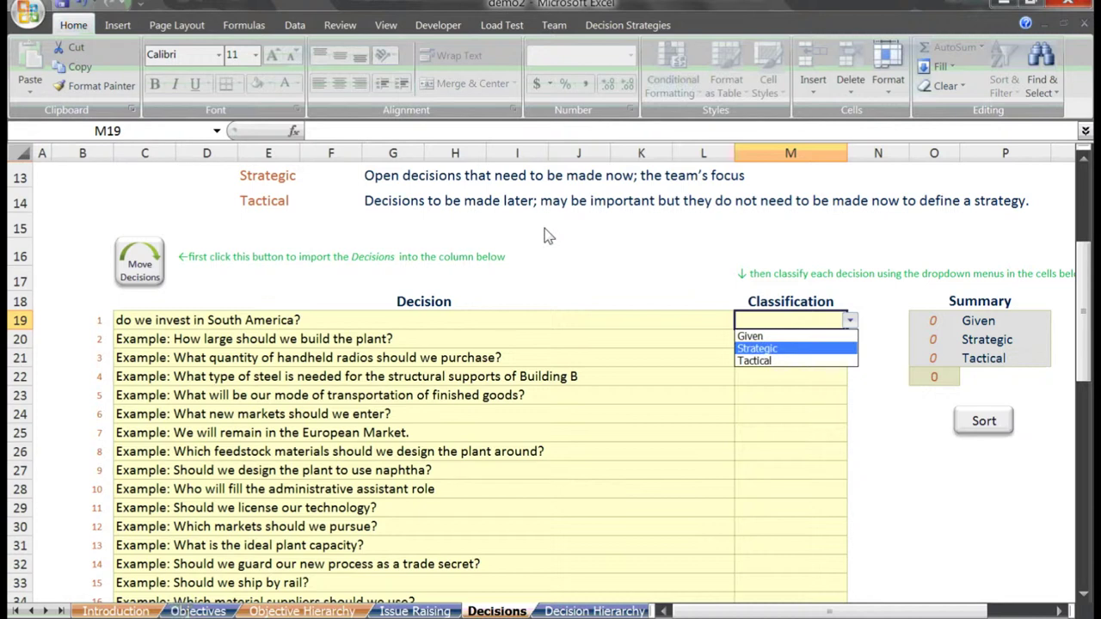
{"action": "key", "text": "Return"}
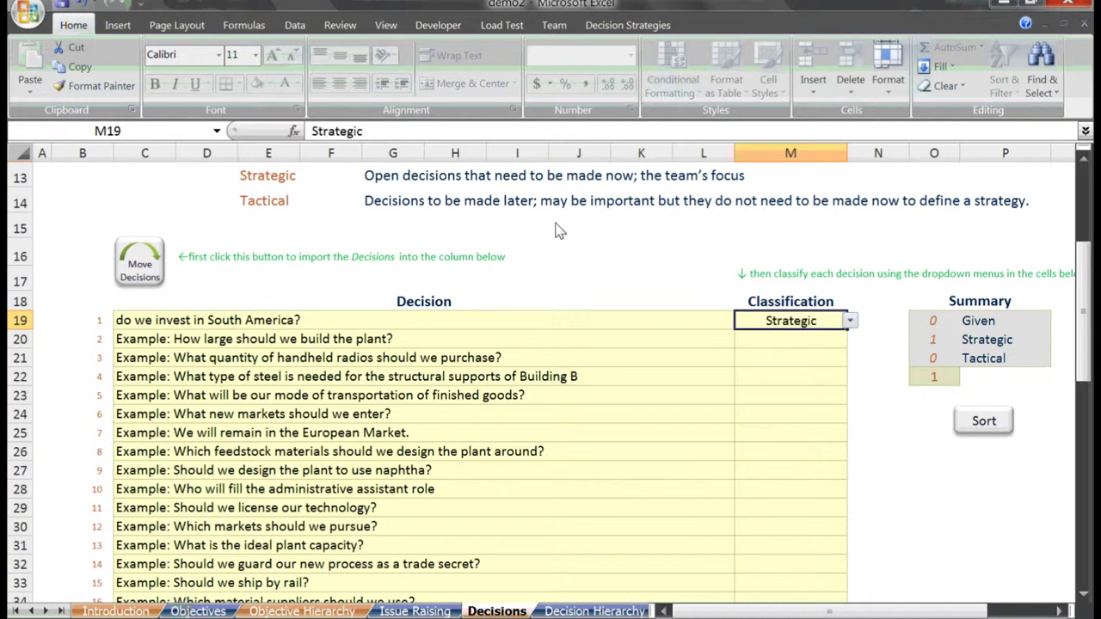
{"action": "key", "text": "Down"}
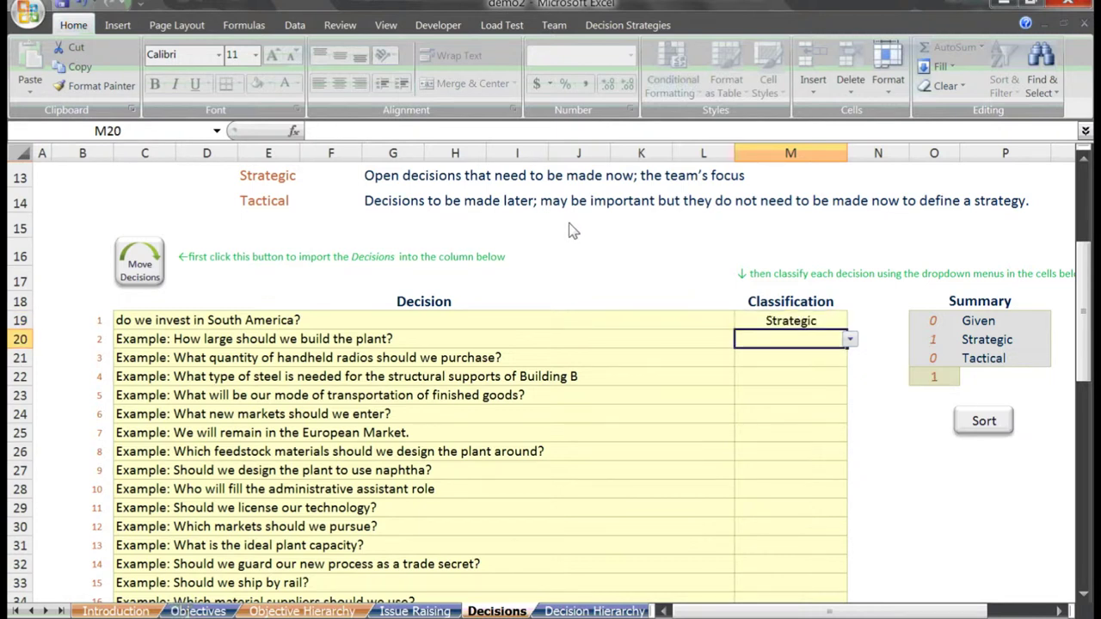
{"action": "key", "text": "alt+Down"}
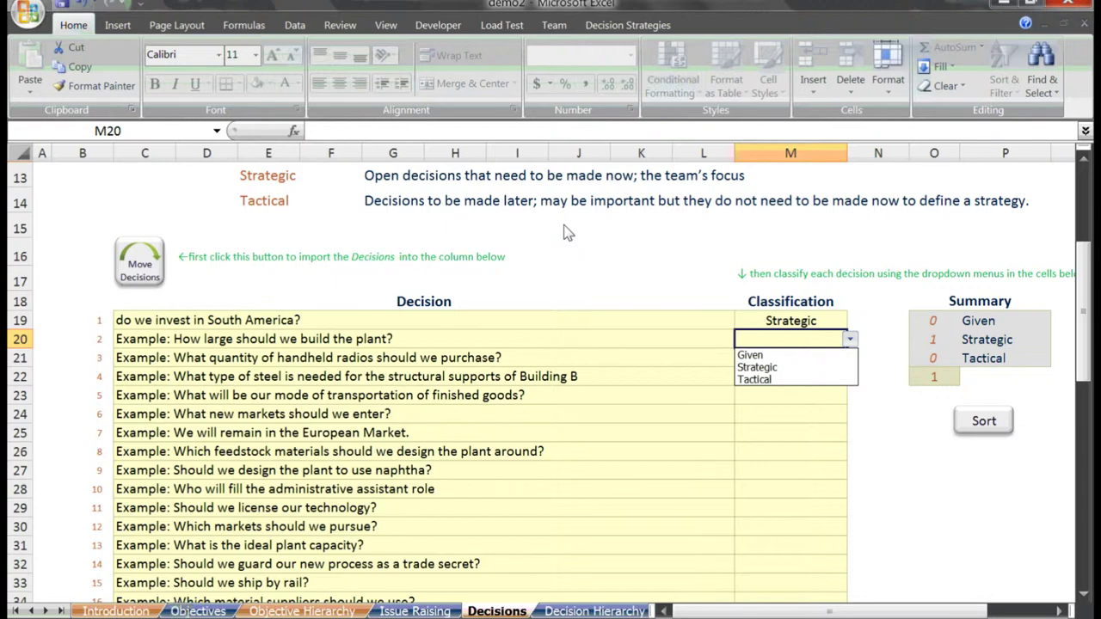
{"action": "key", "text": "Down"}
{"action": "key", "text": "Down"}
{"action": "key", "text": "Return"}
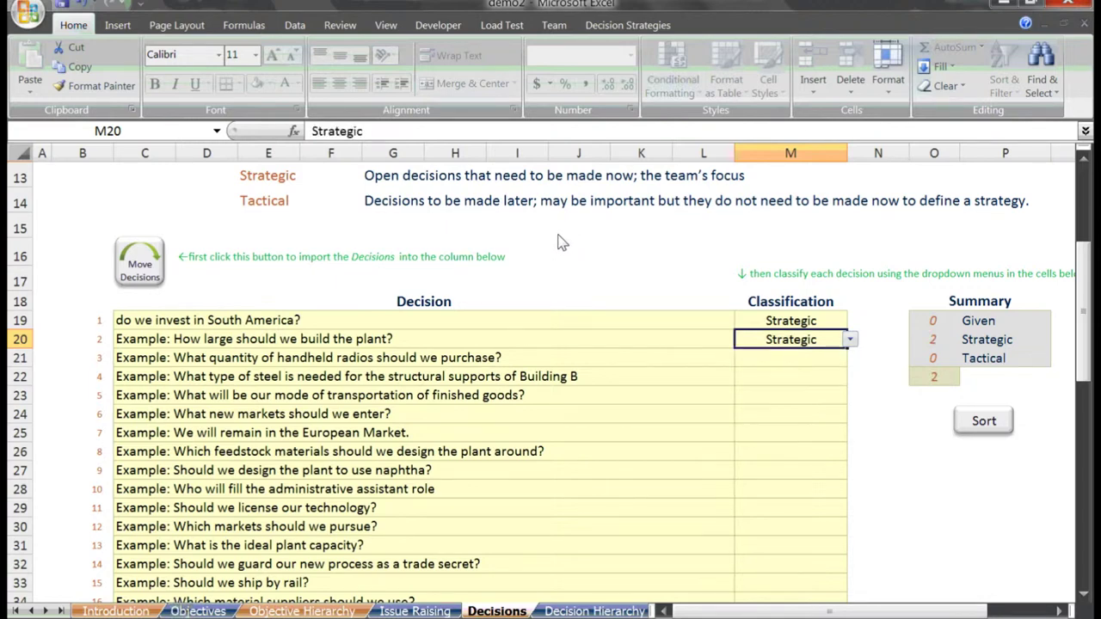
{"action": "key", "text": "Down"}
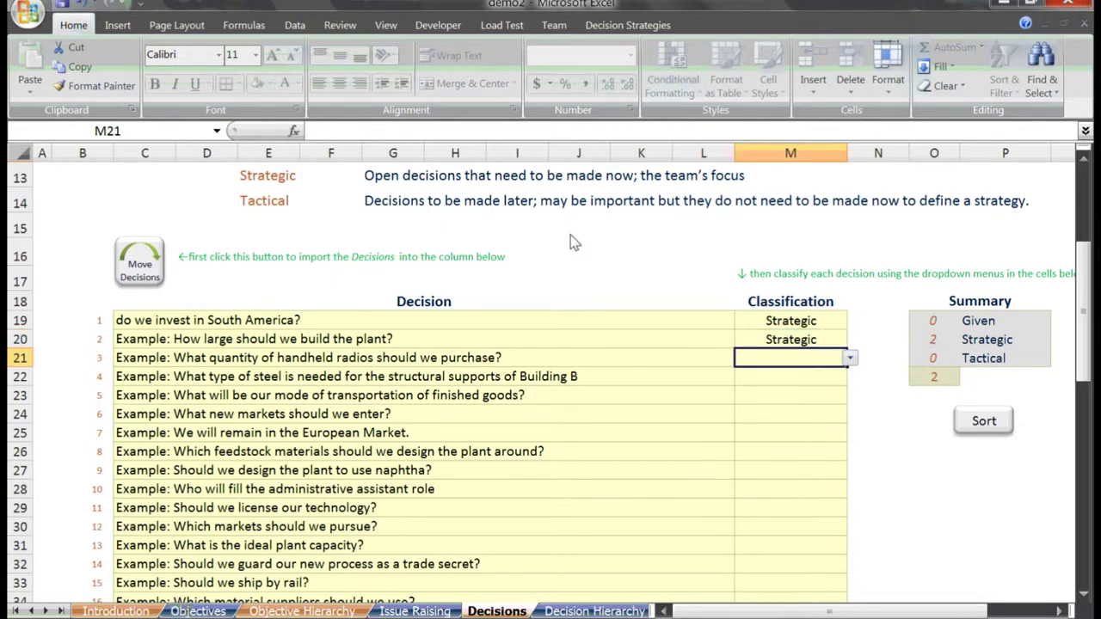
{"action": "key", "text": "alt+Down"}
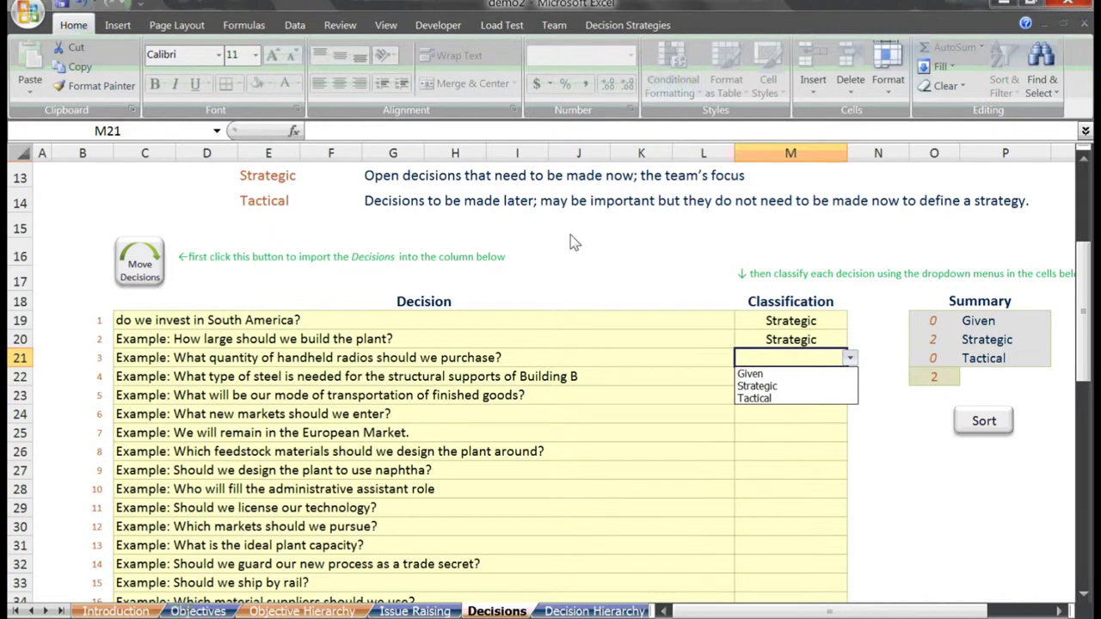
{"action": "key", "text": "Down"}
{"action": "key", "text": "Down"}
{"action": "key", "text": "Down"}
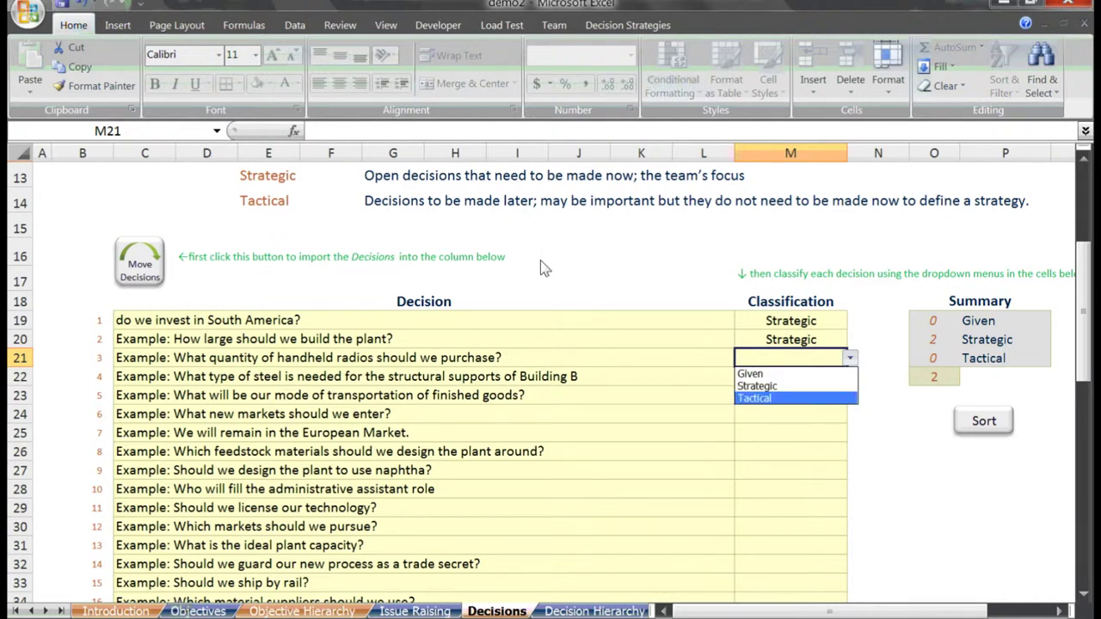
{"action": "key", "text": "Return"}
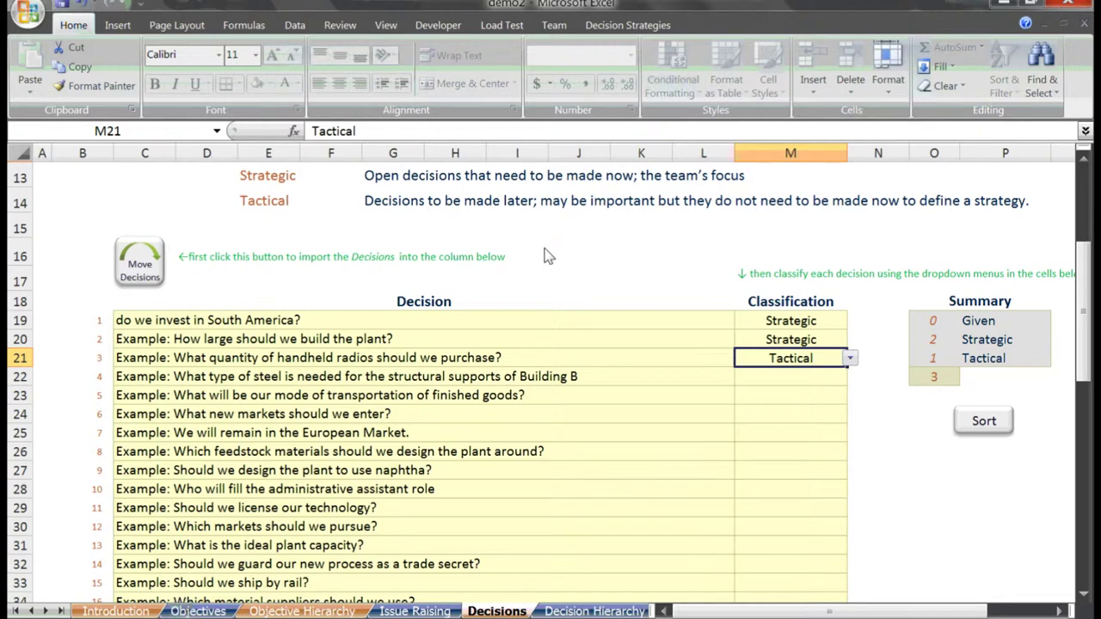
Classify decision 4 as Tactical and decisions 5 and 6 as Strategic.
{"action": "key", "text": "Down"}
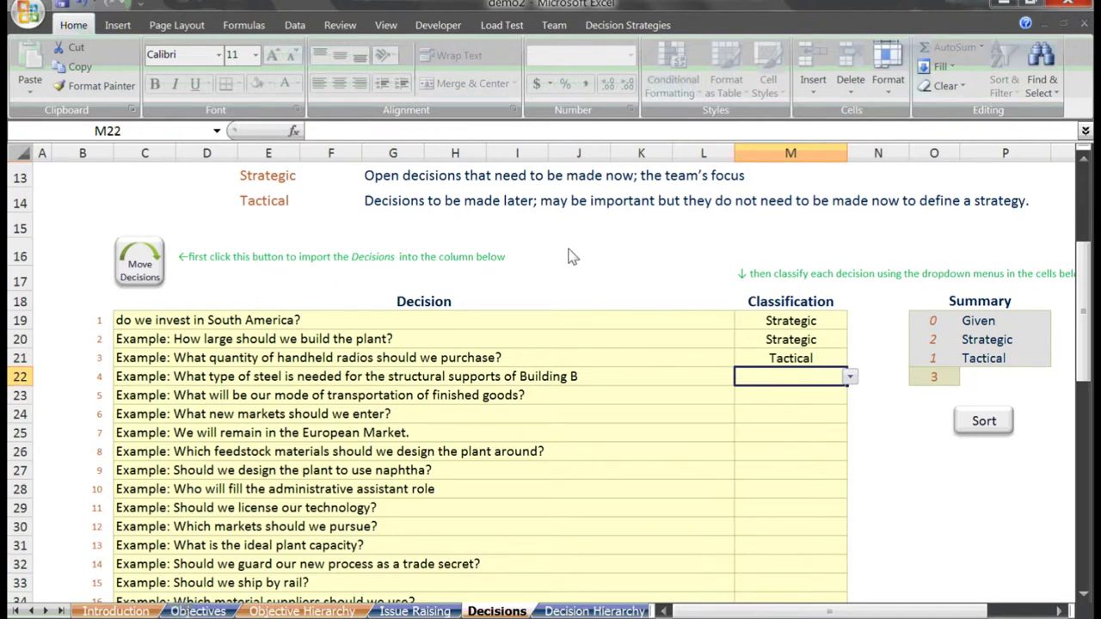
{"action": "key", "text": "alt+Down"}
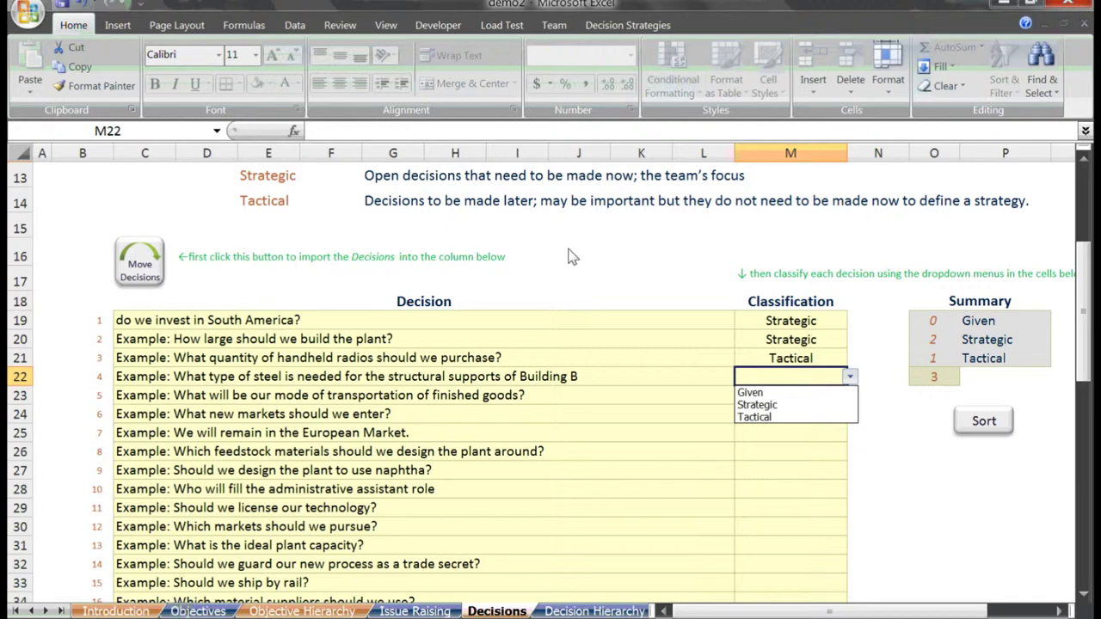
{"action": "key", "text": "Down"}
{"action": "key", "text": "Down"}
{"action": "key", "text": "Down"}
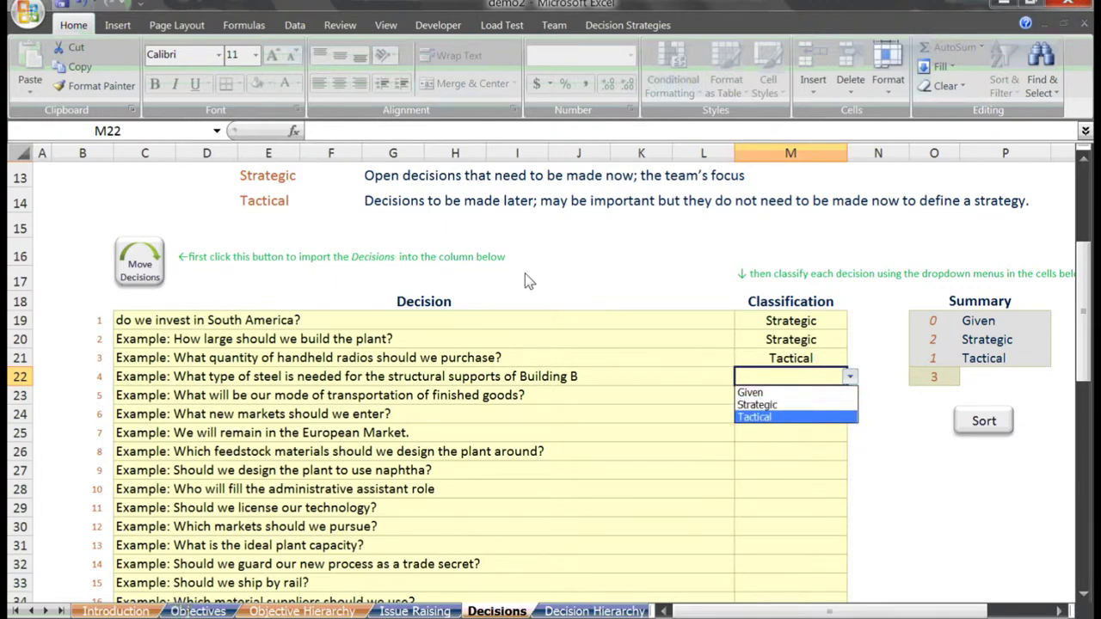
{"action": "key", "text": "Return"}
{"action": "key", "text": "Down"}
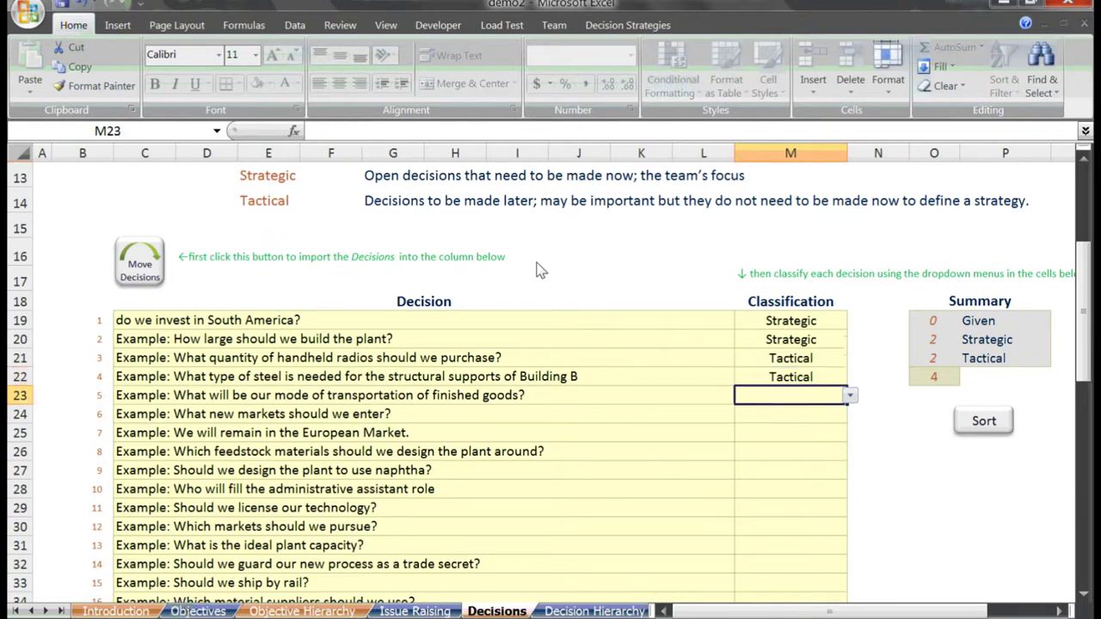
{"action": "key", "text": "alt+Down"}
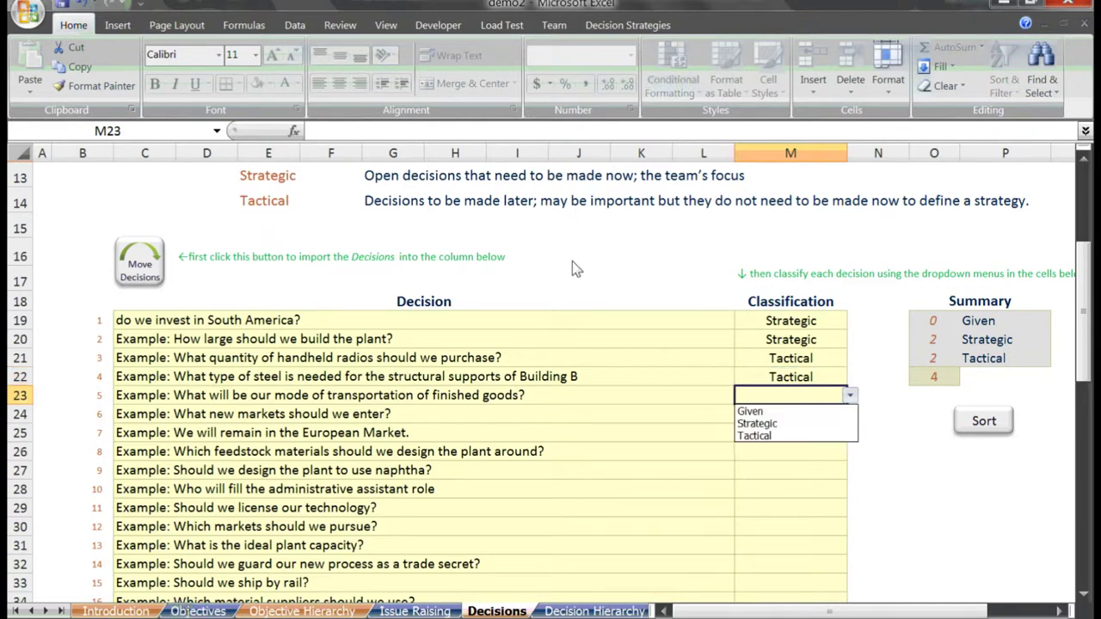
{"action": "key", "text": "Down"}
{"action": "key", "text": "Down"}
{"action": "key", "text": "Return"}
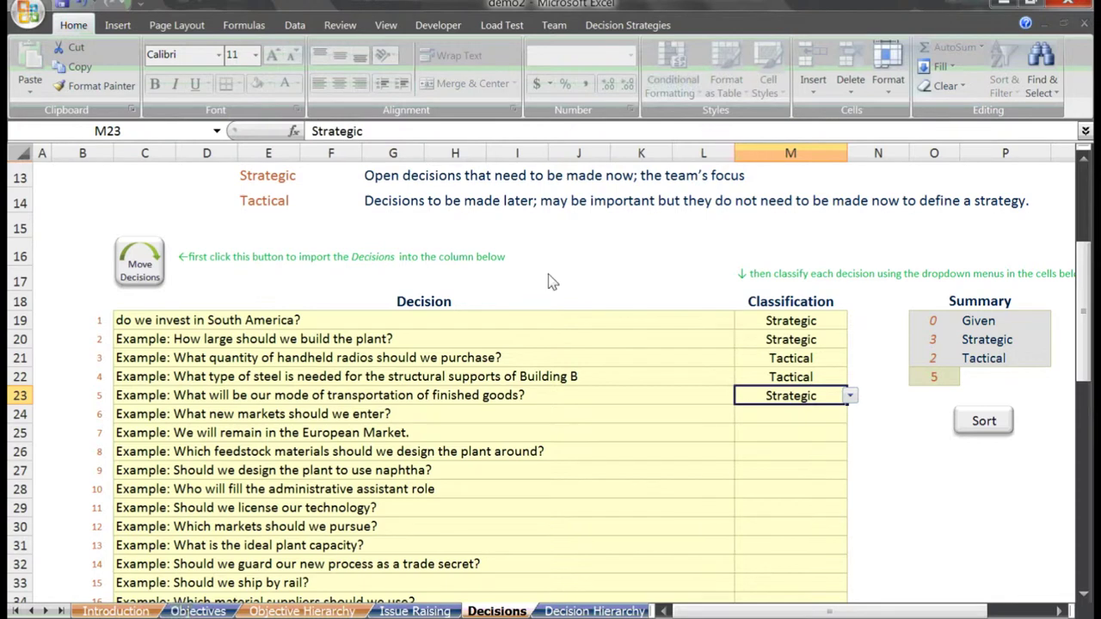
{"action": "key", "text": "Down"}
{"action": "key", "text": "alt+Down"}
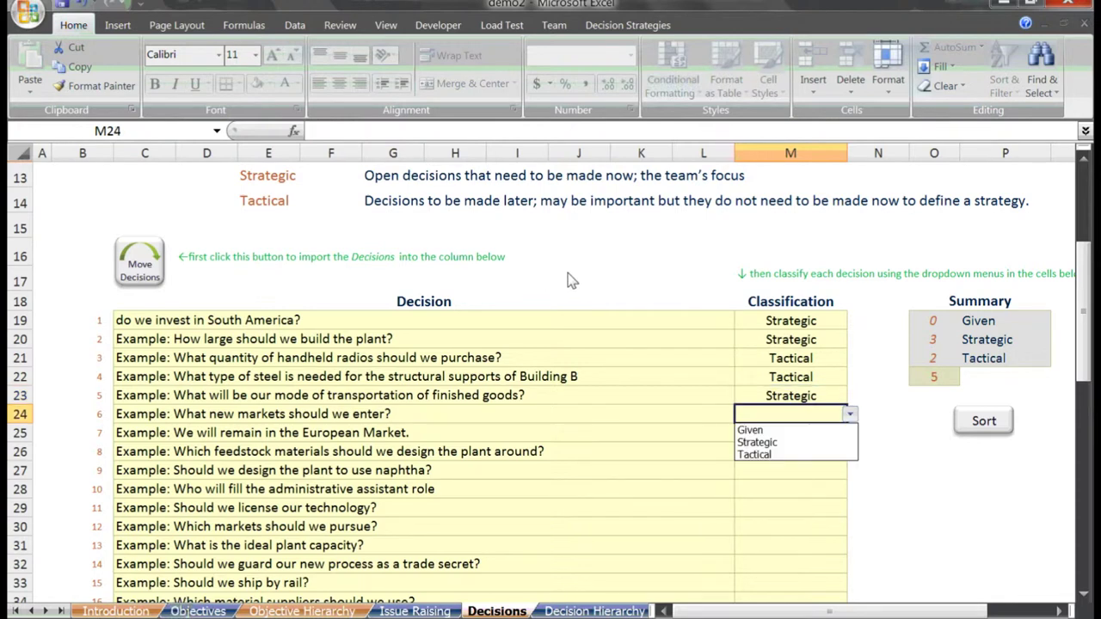
{"action": "key", "text": "Down"}
{"action": "key", "text": "Down"}
{"action": "key", "text": "Return"}
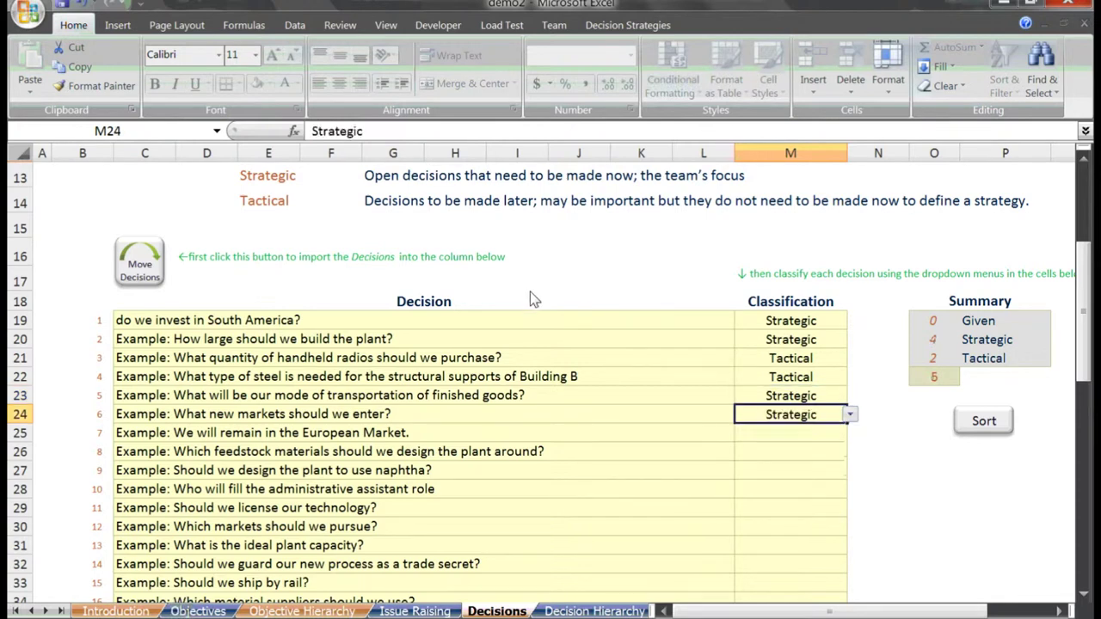
Classify decision 7 as Given and decisions 8 and 9 as Strategic.
{"action": "key", "text": "Down"}
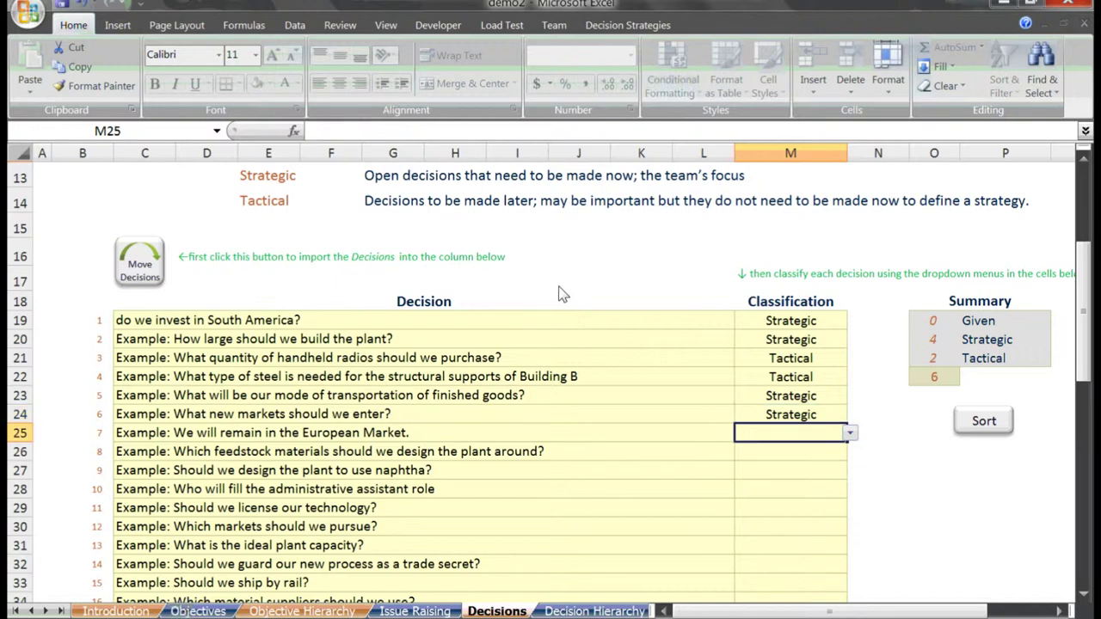
{"action": "key", "text": "alt+Down"}
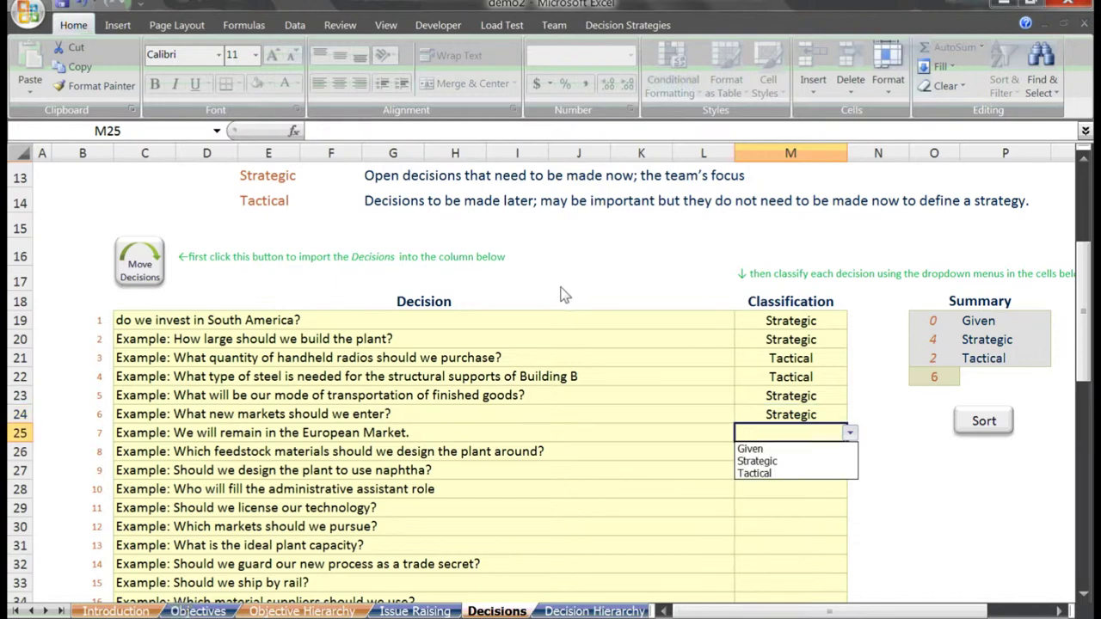
{"action": "key", "text": "Down"}
{"action": "key", "text": "Return"}
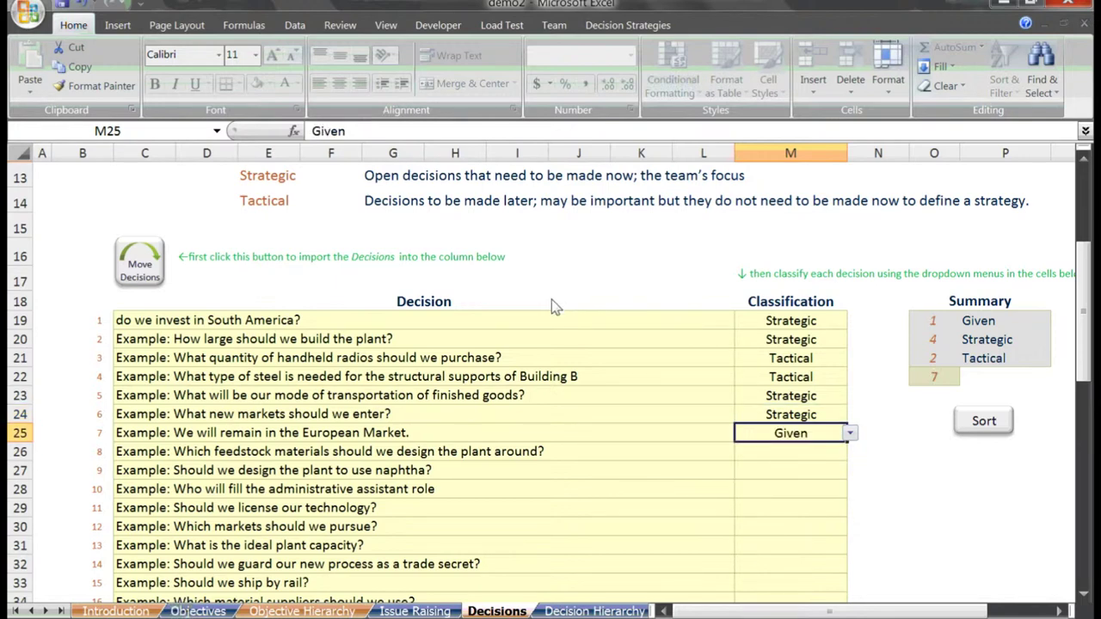
{"action": "key", "text": "Down"}
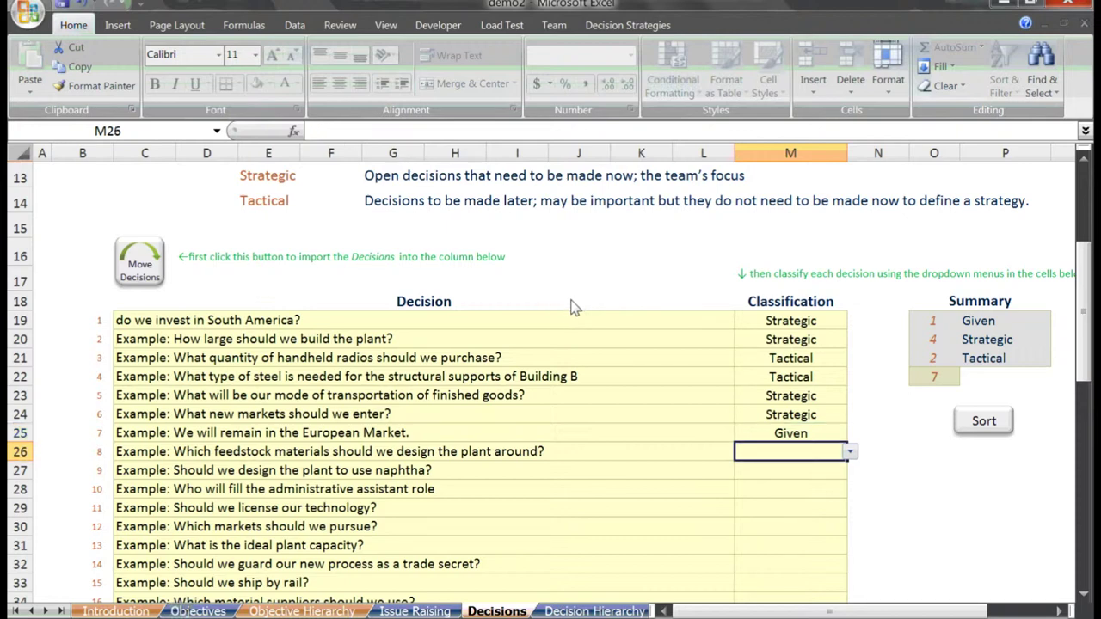
{"action": "key", "text": "alt+Down"}
{"action": "key", "text": "Down"}
{"action": "key", "text": "Down"}
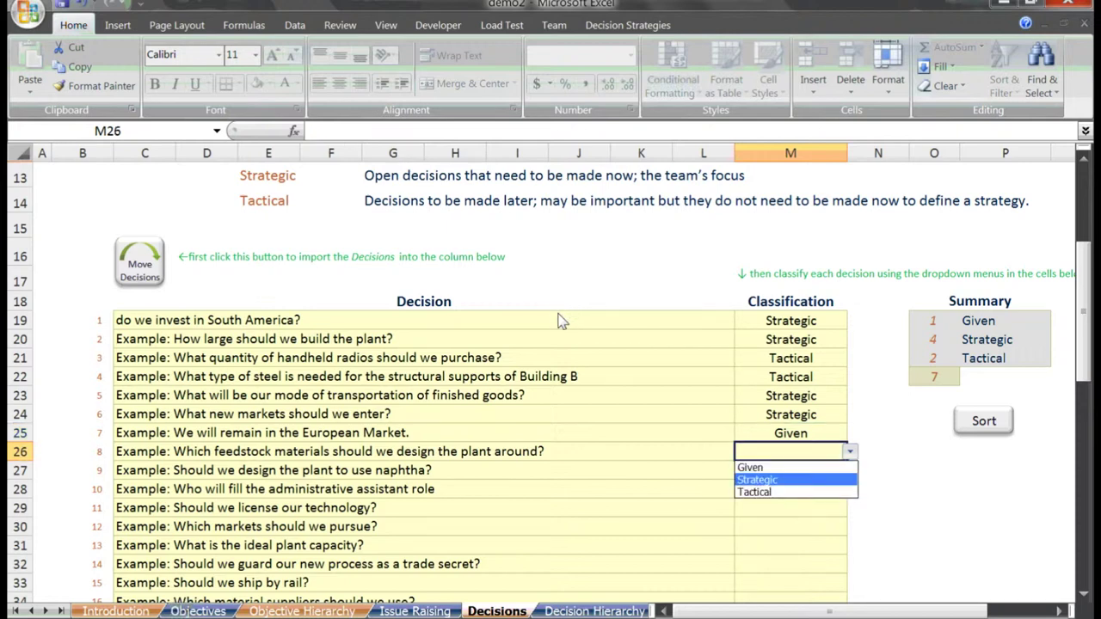
{"action": "key", "text": "Return"}
{"action": "key", "text": "Down"}
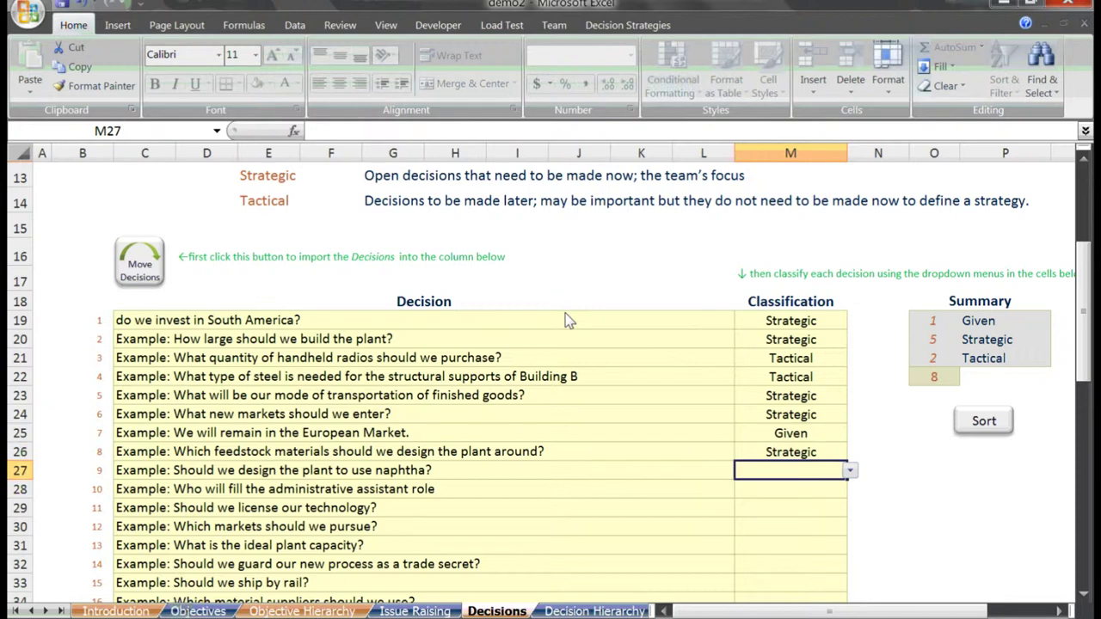
{"action": "key", "text": "alt+Down"}
{"action": "key", "text": "Down"}
{"action": "key", "text": "Down"}
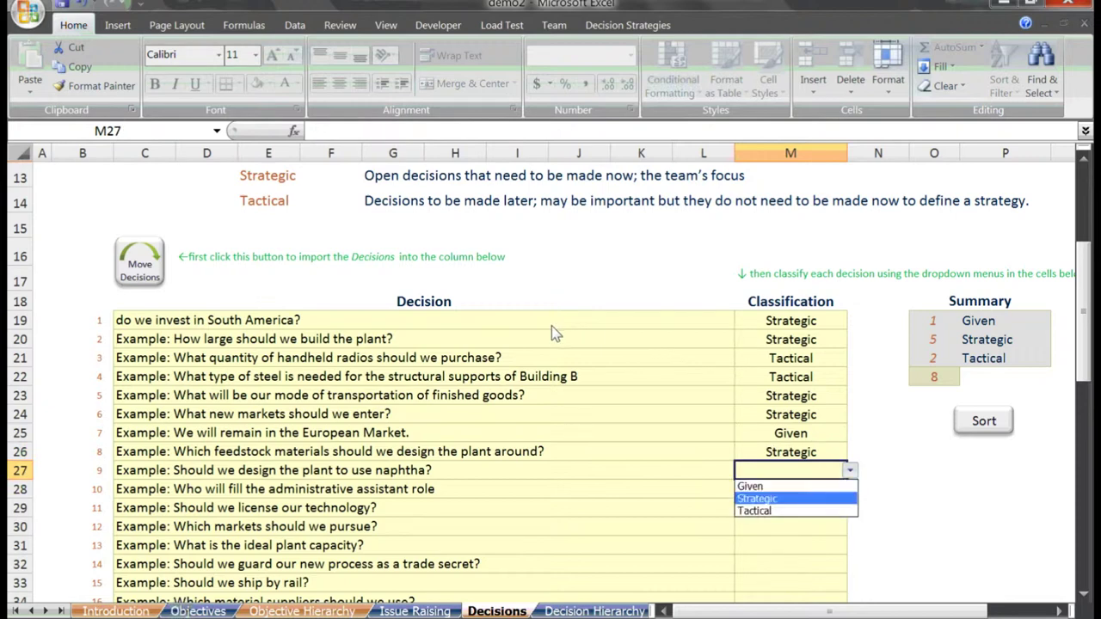
{"action": "key", "text": "Return"}
Classify decision 10 as Tactical and start choosing Strategic for decision 11.
{"action": "key", "text": "Down"}
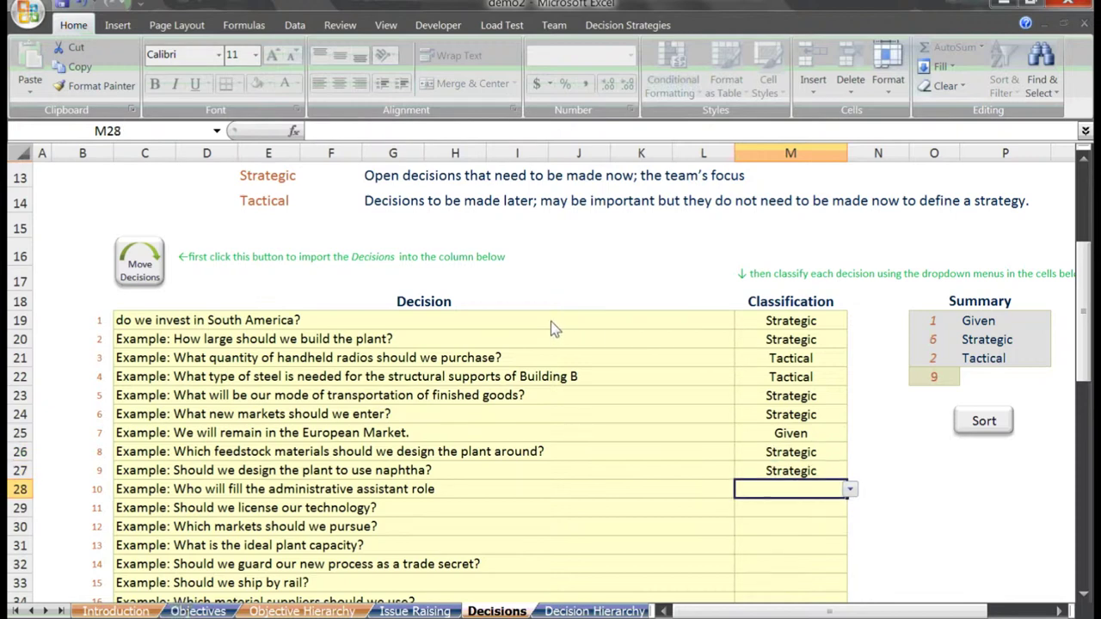
{"action": "key", "text": "alt+Down"}
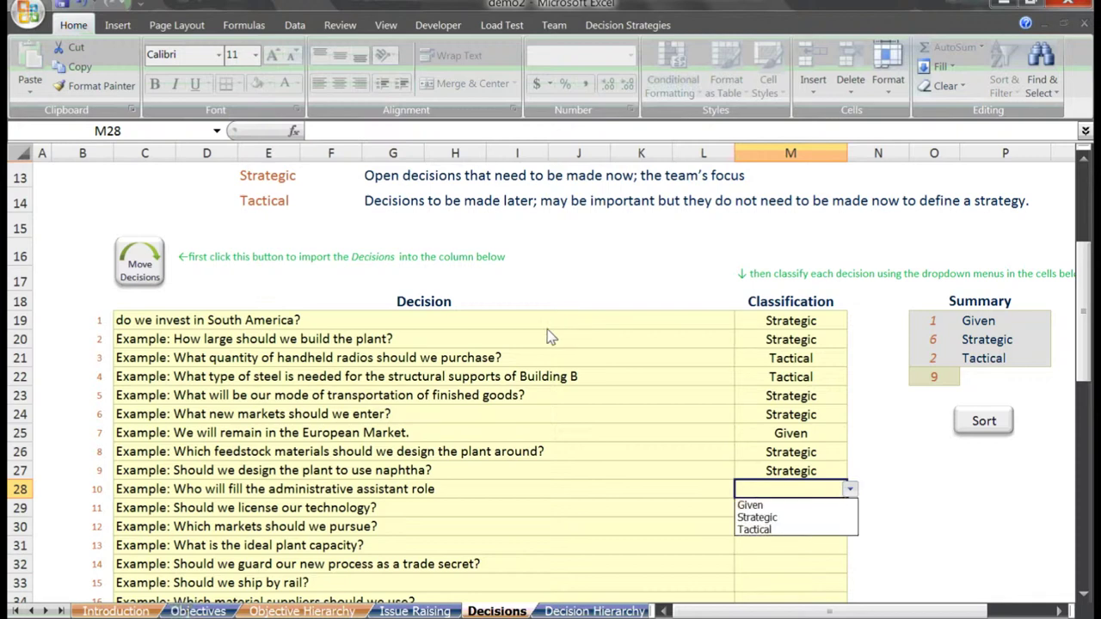
{"action": "key", "text": "Down"}
{"action": "key", "text": "Down"}
{"action": "key", "text": "Down"}
{"action": "key", "text": "Return"}
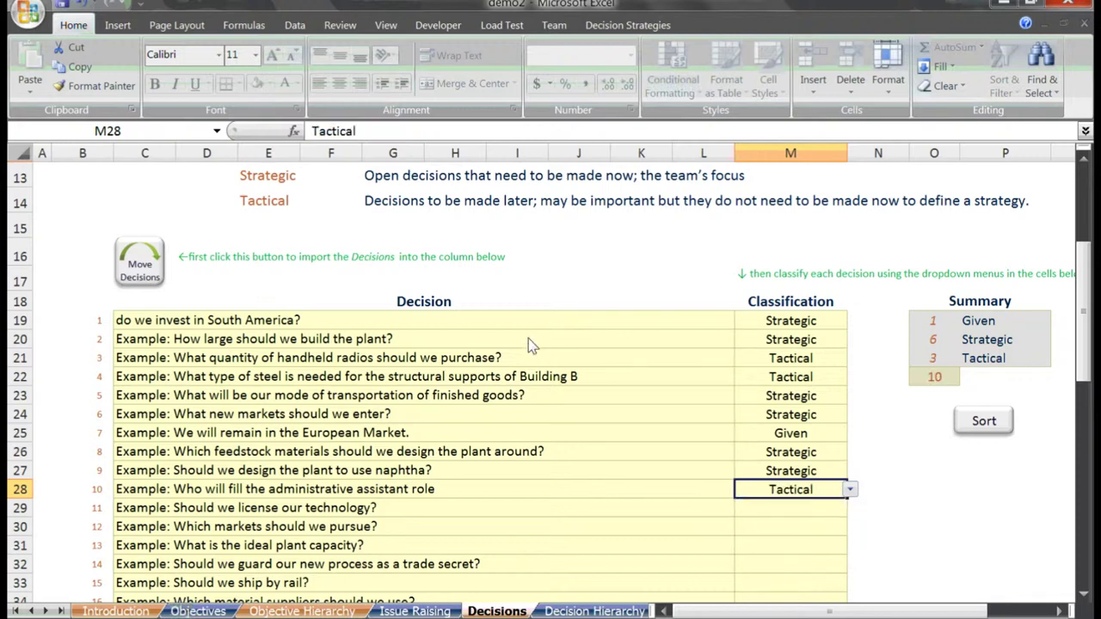
{"action": "key", "text": "Down"}
{"action": "key", "text": "alt+Down"}
{"action": "key", "text": "Down"}
{"action": "key", "text": "Down"}
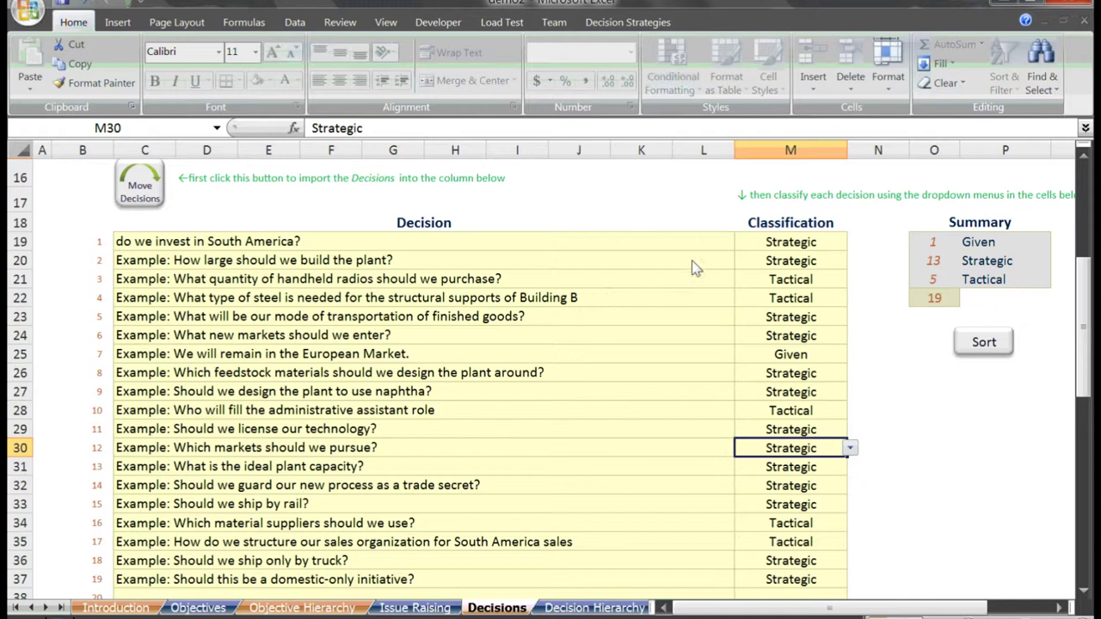
Scroll down to the last decision, 'Should this be a domestic-only initiative?', marked Strategic.
{"action": "scroll", "coordinate": [724, 232], "scroll_direction": "down", "scroll_amount": 5}
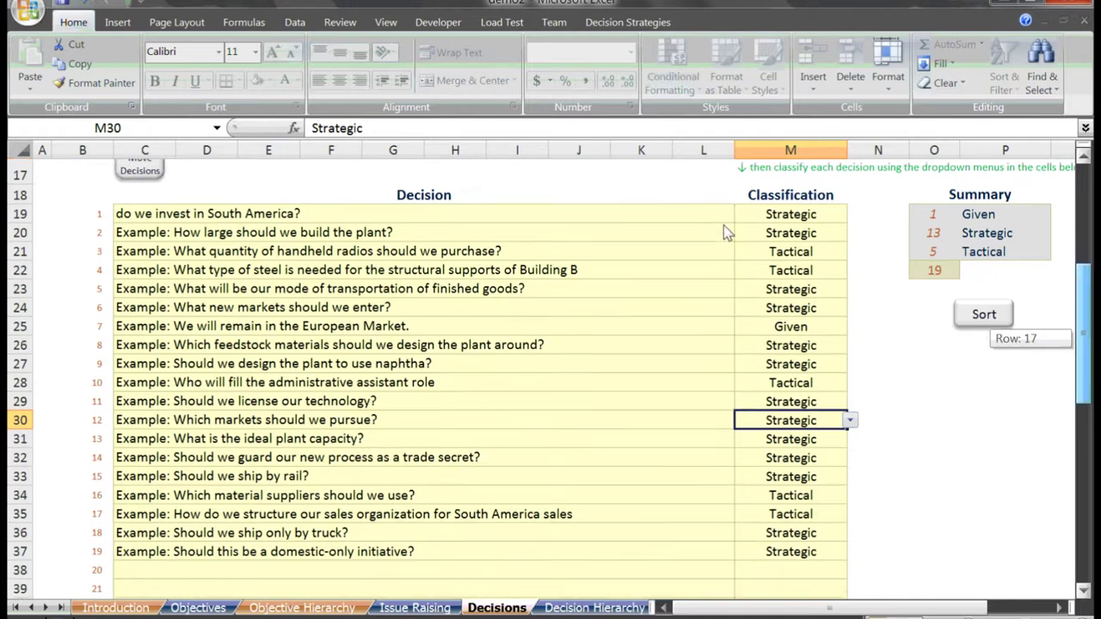
{"action": "scroll", "coordinate": [712, 297], "scroll_direction": "down", "scroll_amount": 5}
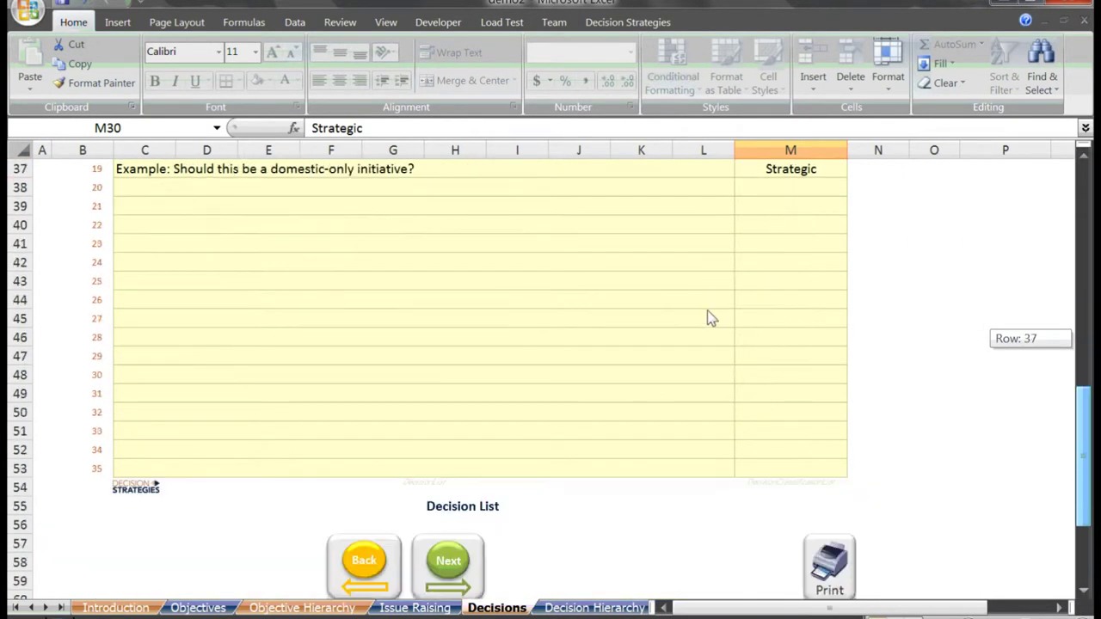
Move to the Decision Hierarchy sheet and scroll through its Given, Strategic and Tactical pyramid.
{"action": "key", "text": "ctrl+Page_Down"}
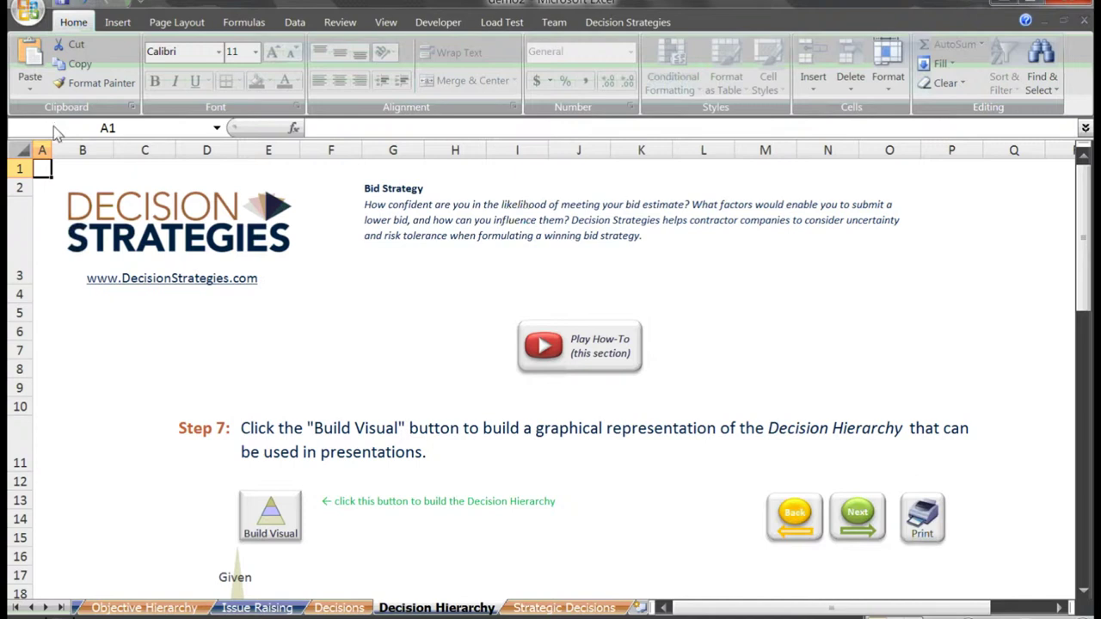
{"action": "scroll", "coordinate": [726, 148], "scroll_direction": "down", "scroll_amount": 2}
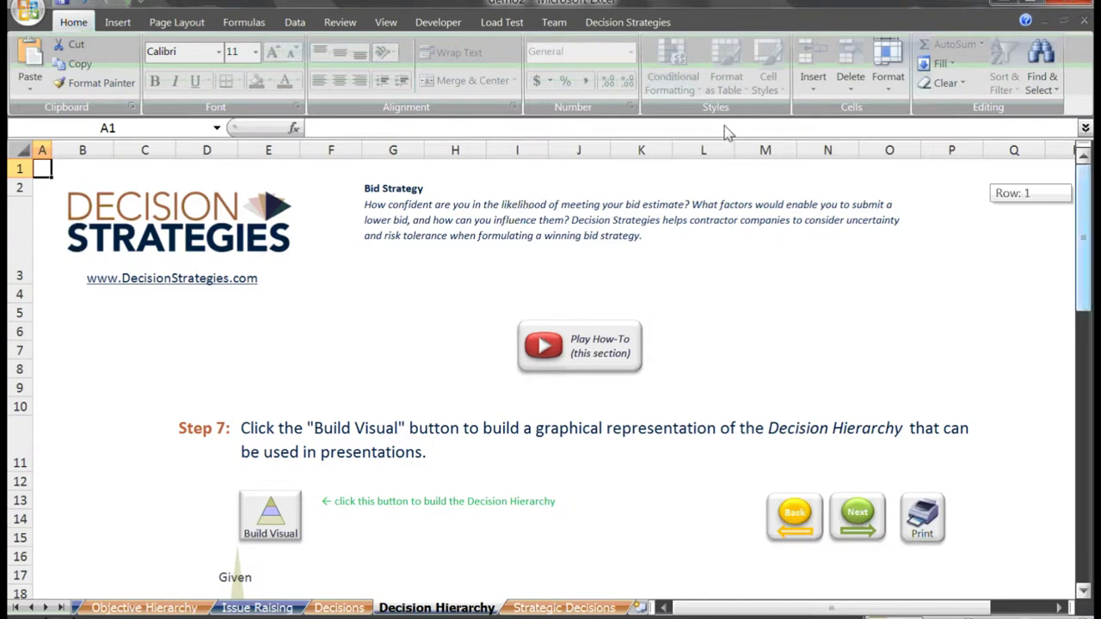
{"action": "scroll", "coordinate": [727, 155], "scroll_direction": "down", "scroll_amount": 1}
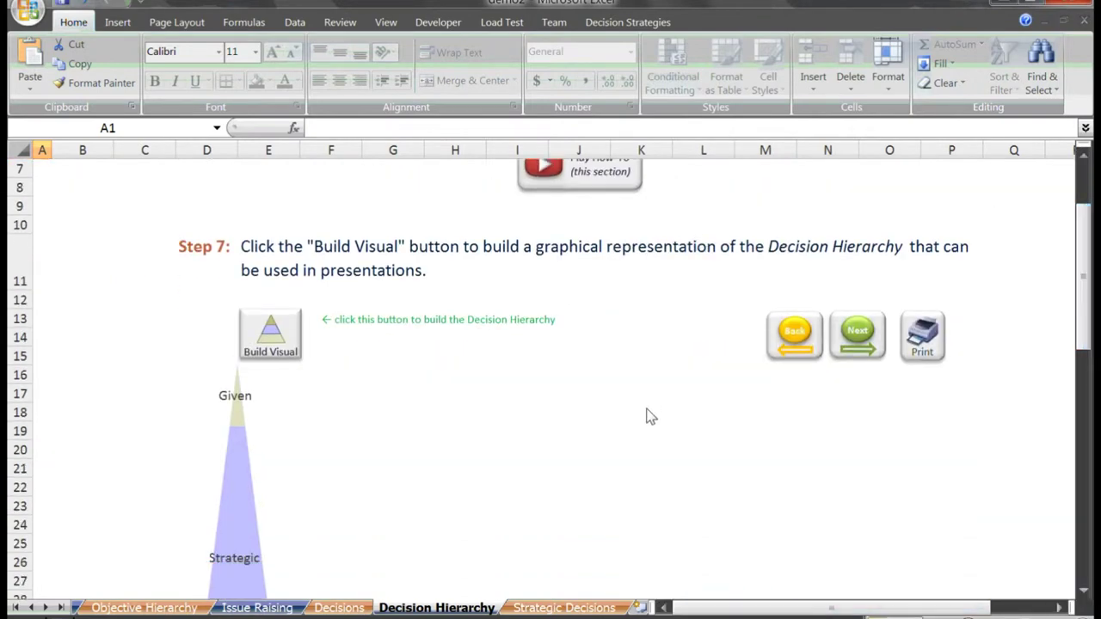
{"action": "scroll", "coordinate": [649, 417], "scroll_direction": "down", "scroll_amount": 1}
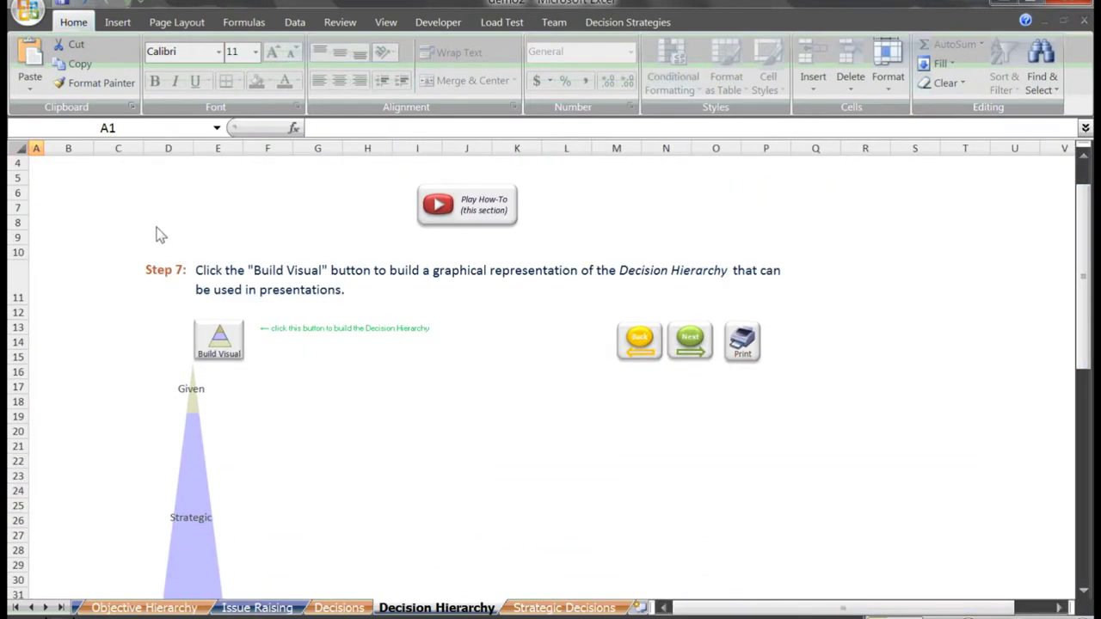
{"action": "scroll", "coordinate": [157, 234], "scroll_direction": "down", "scroll_amount": 1}
{"action": "scroll", "coordinate": [157, 234], "scroll_direction": "up", "scroll_amount": 1}
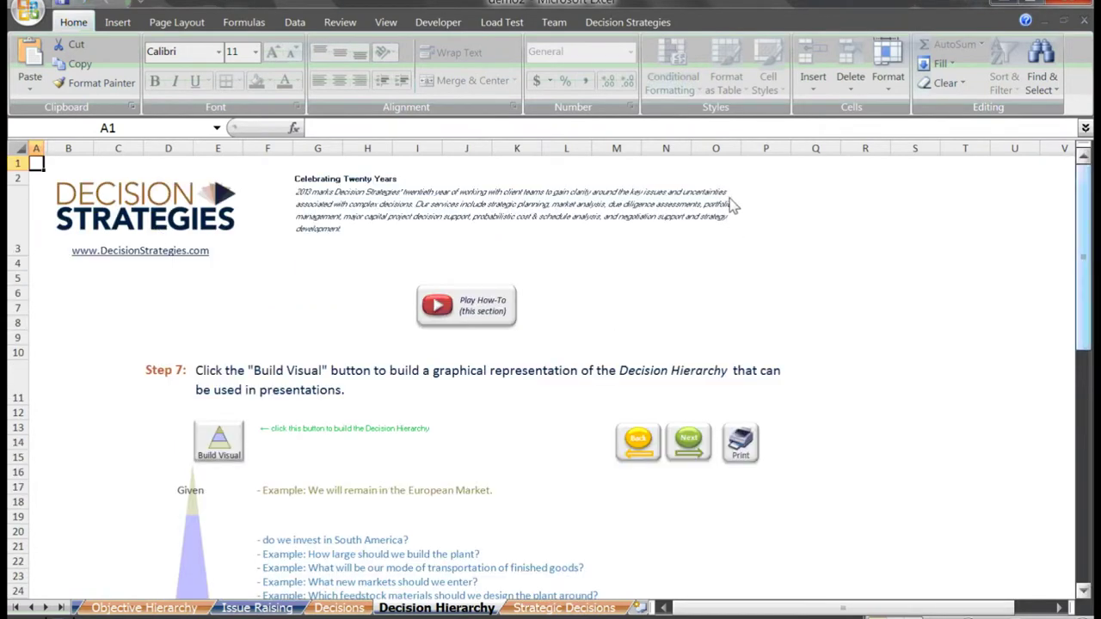
{"action": "scroll", "coordinate": [729, 217], "scroll_direction": "down", "scroll_amount": 1}
{"action": "scroll", "coordinate": [728, 217], "scroll_direction": "down", "scroll_amount": 4}
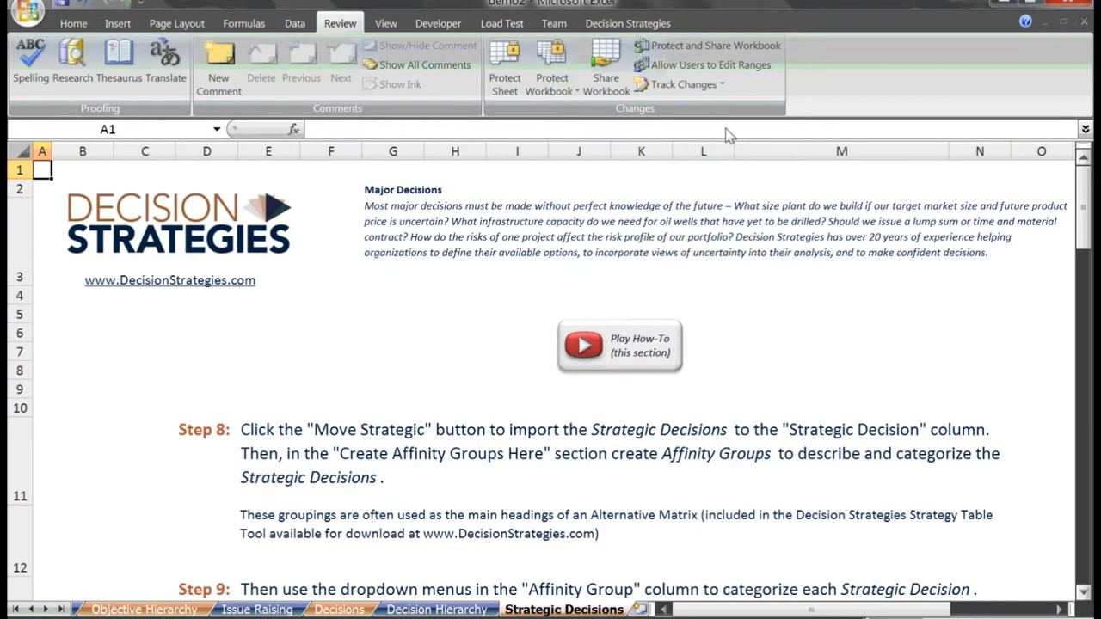
Import the strategic decisions into the Strategic Decisions sheet, accepting the replacement warning.
{"action": "scroll", "coordinate": [724, 126], "scroll_direction": "down", "scroll_amount": 2}
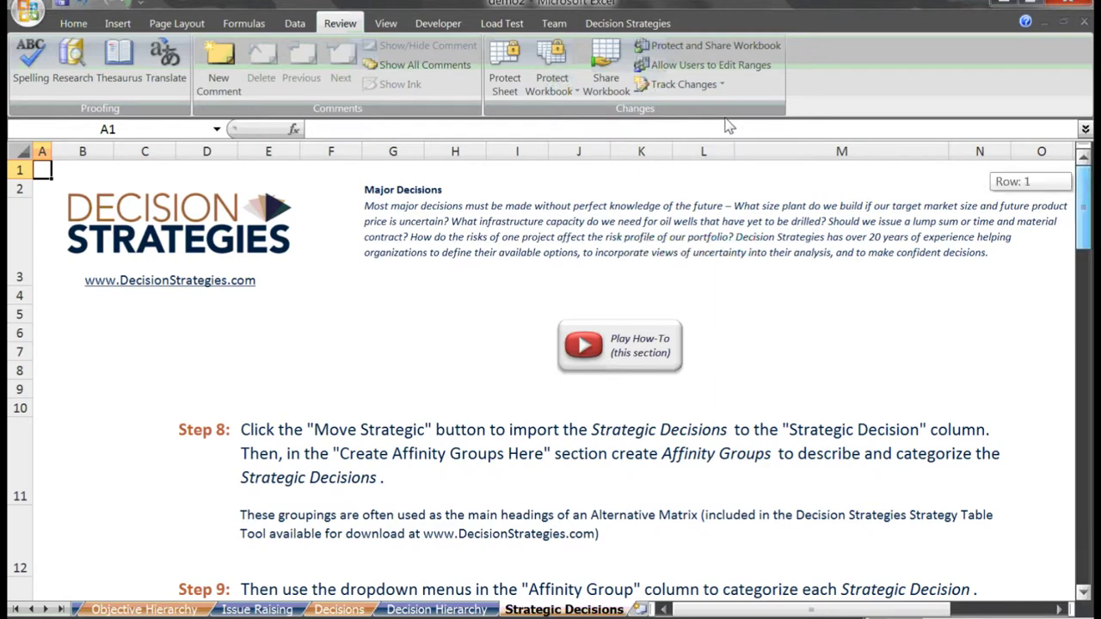
{"action": "scroll", "coordinate": [722, 138], "scroll_direction": "down", "scroll_amount": 3}
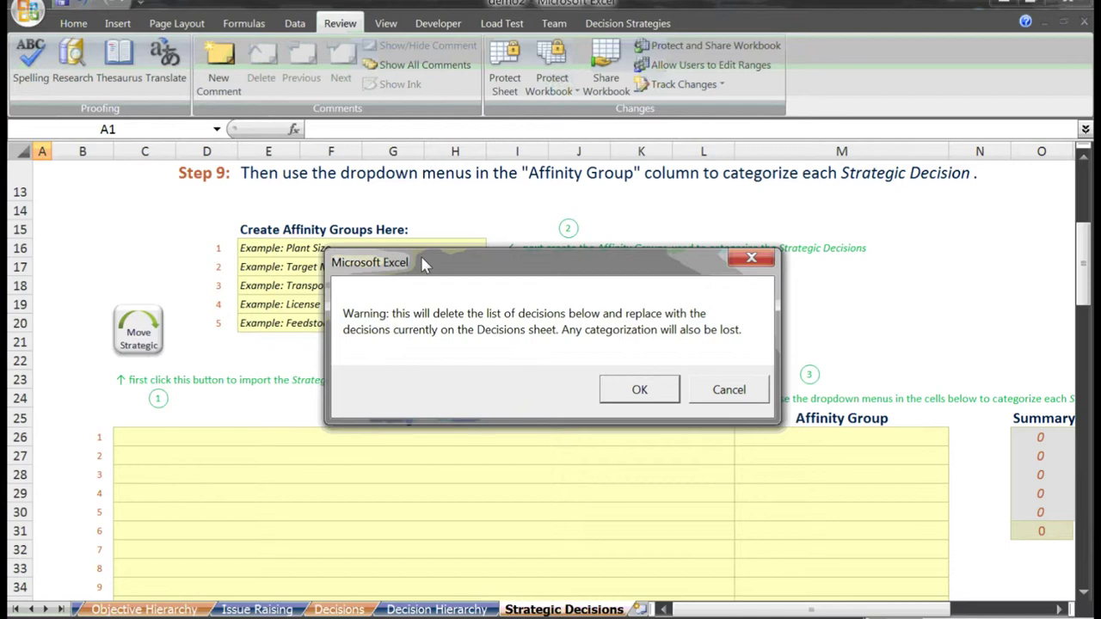
{"action": "key", "text": "Return"}
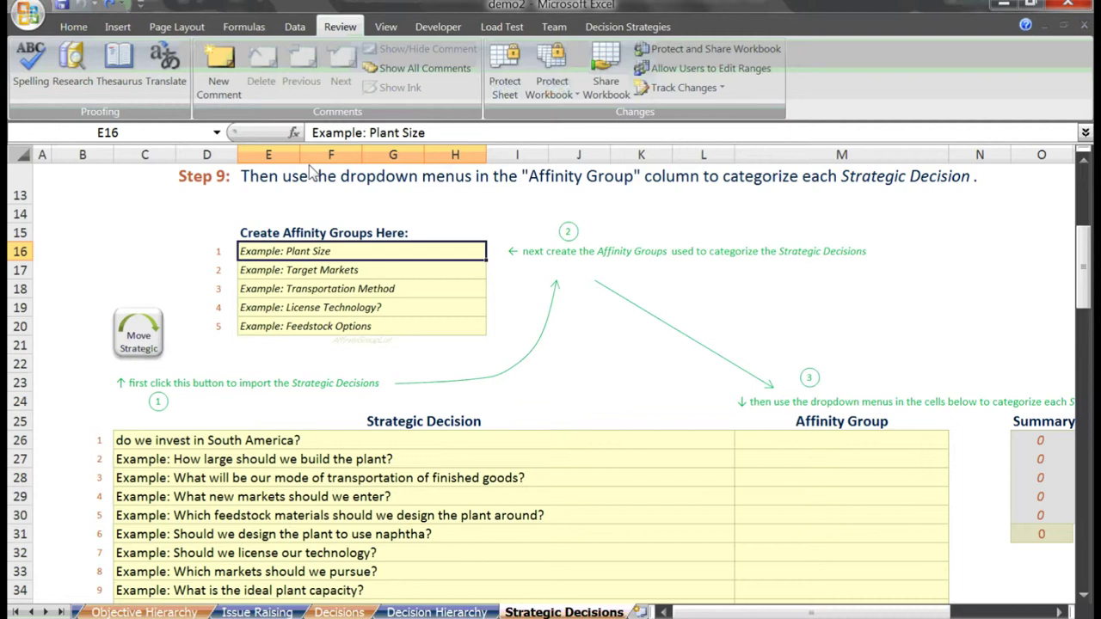
Enter 'plant size' and 'target markets' as affinity groups, leaving the remaining example groups unchanged.
{"action": "type", "text": "plan"}
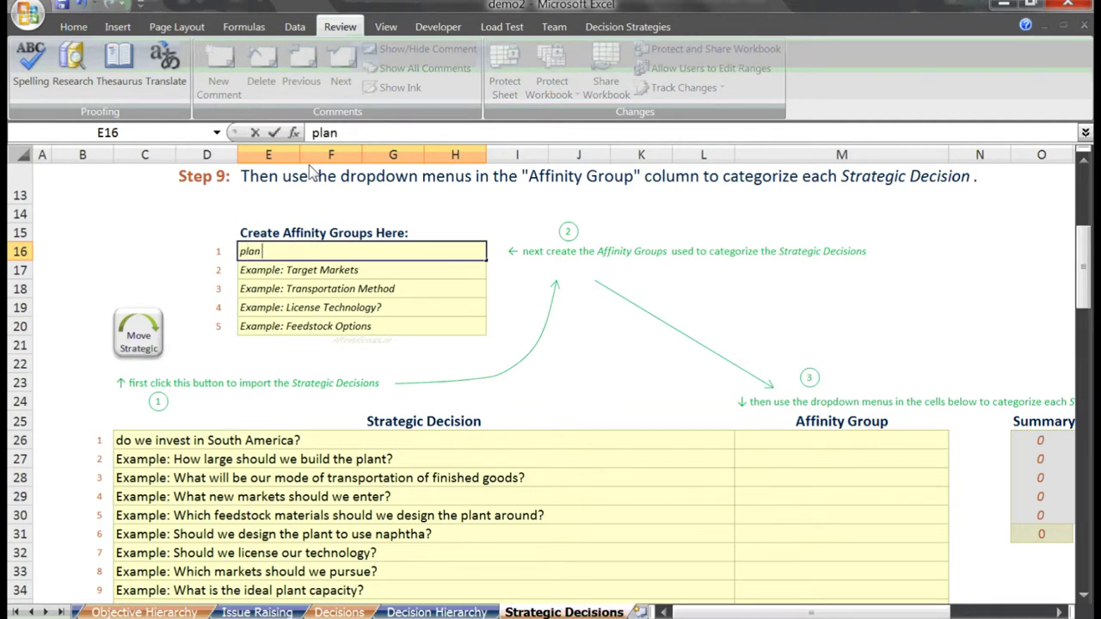
{"action": "type", "text": "t size"}
{"action": "key", "text": "Return"}
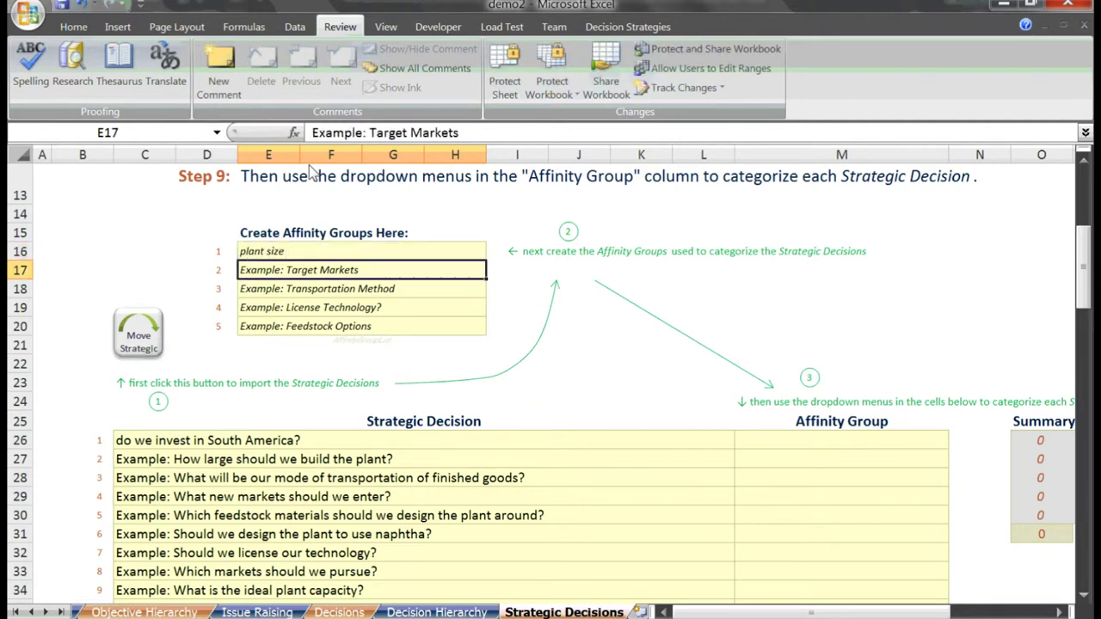
{"action": "type", "text": "target "}
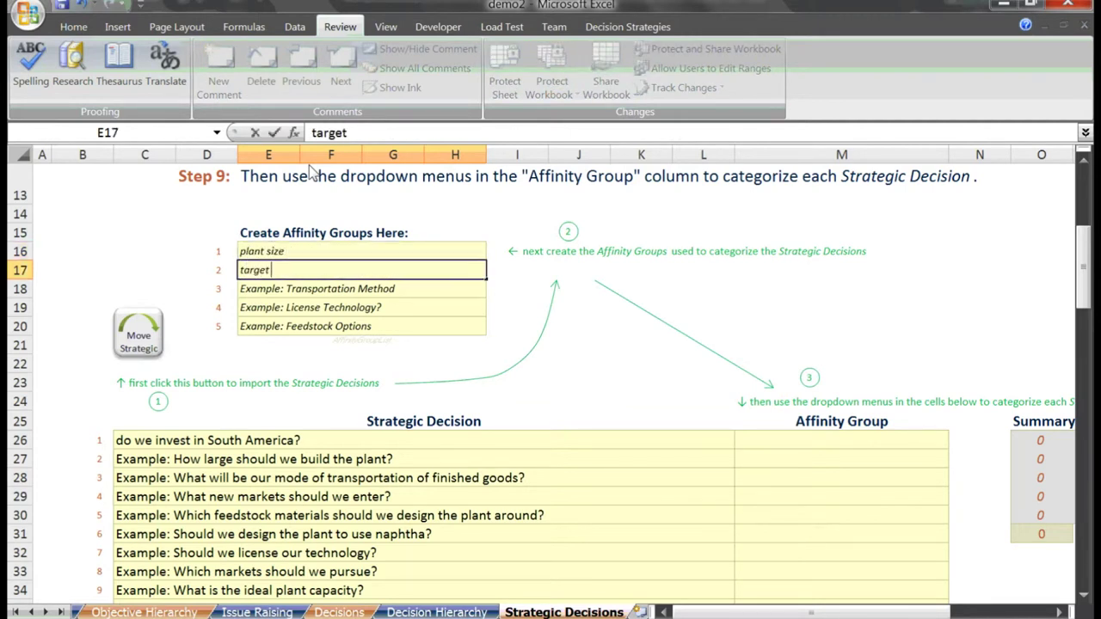
{"action": "type", "text": "markets"}
{"action": "key", "text": "Return"}
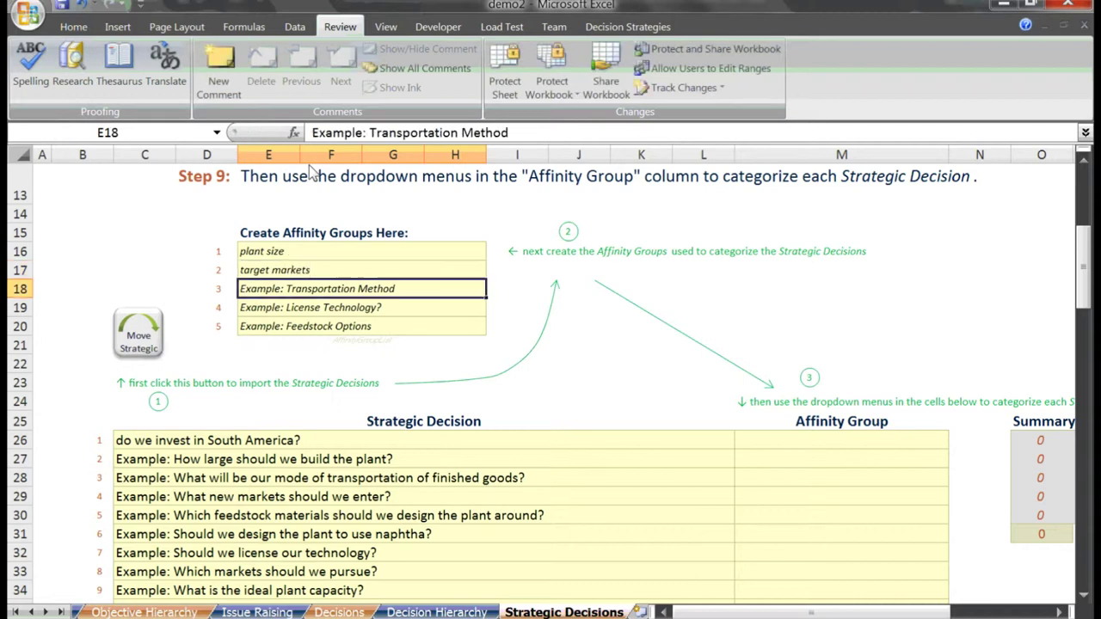
{"action": "key", "text": "Return"}
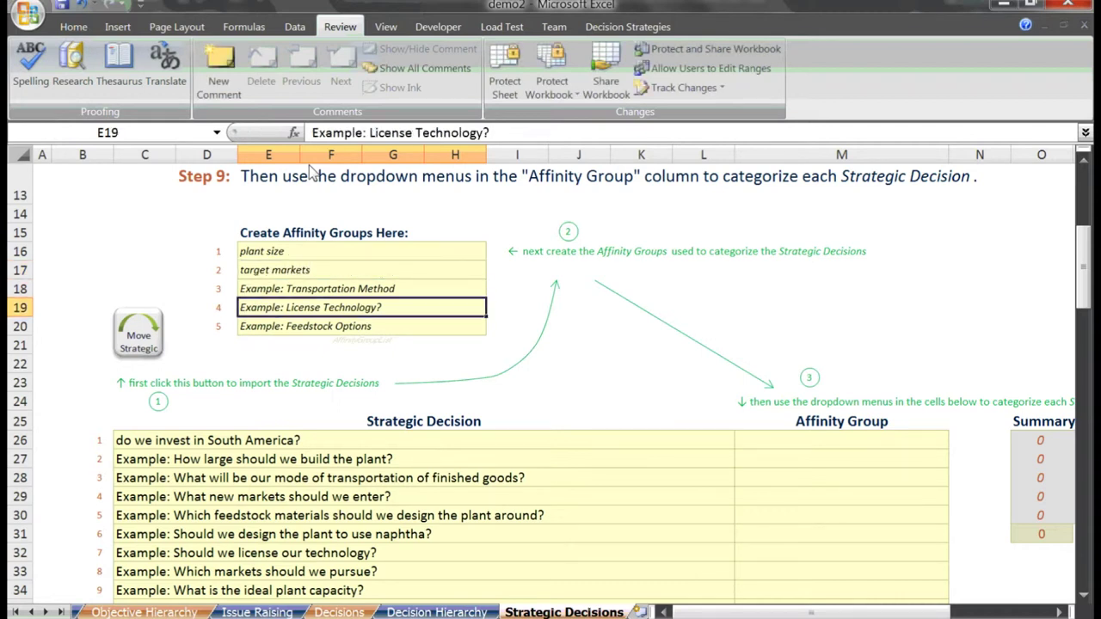
{"action": "key", "text": "Return"}
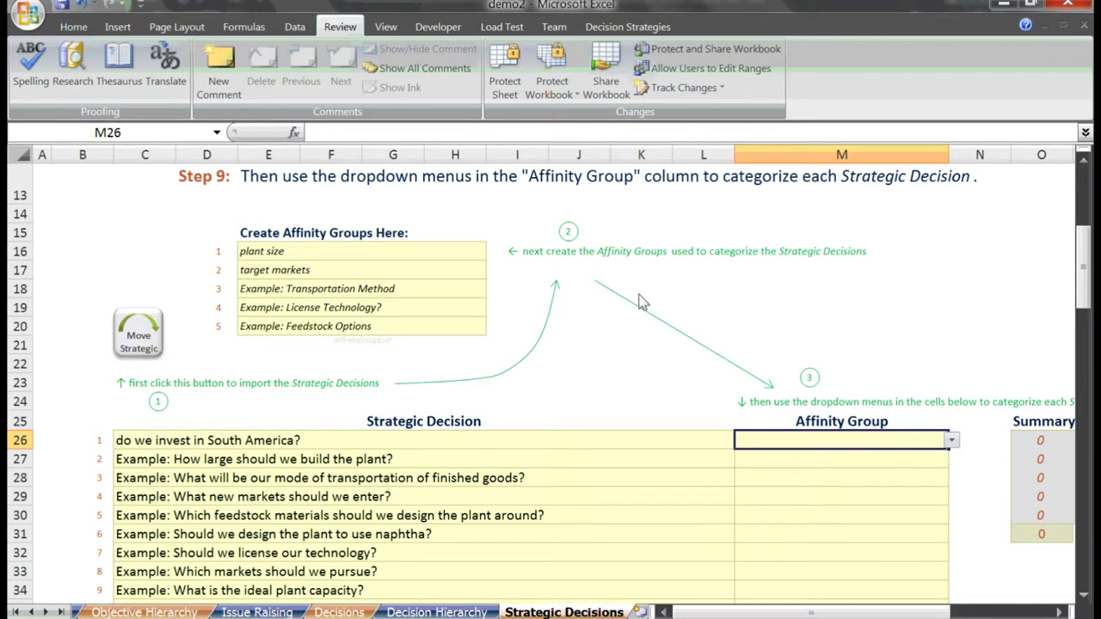
Assign affinity groups to decisions 1–3: target markets, plant size, and Transportation Method.
{"action": "key", "text": "Left"}
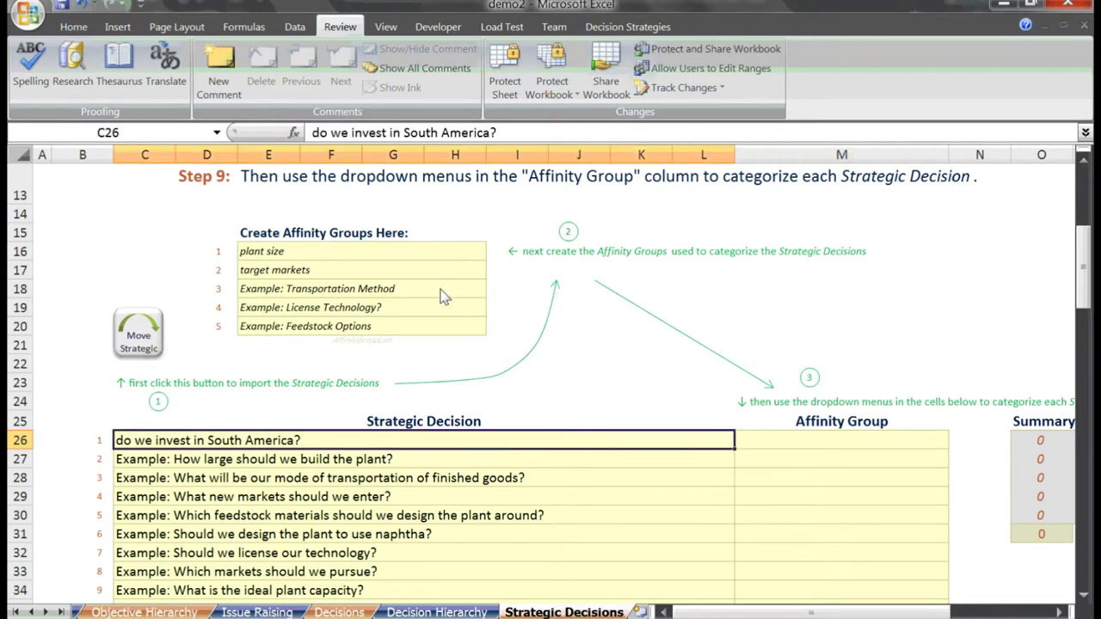
{"action": "key", "text": "Right"}
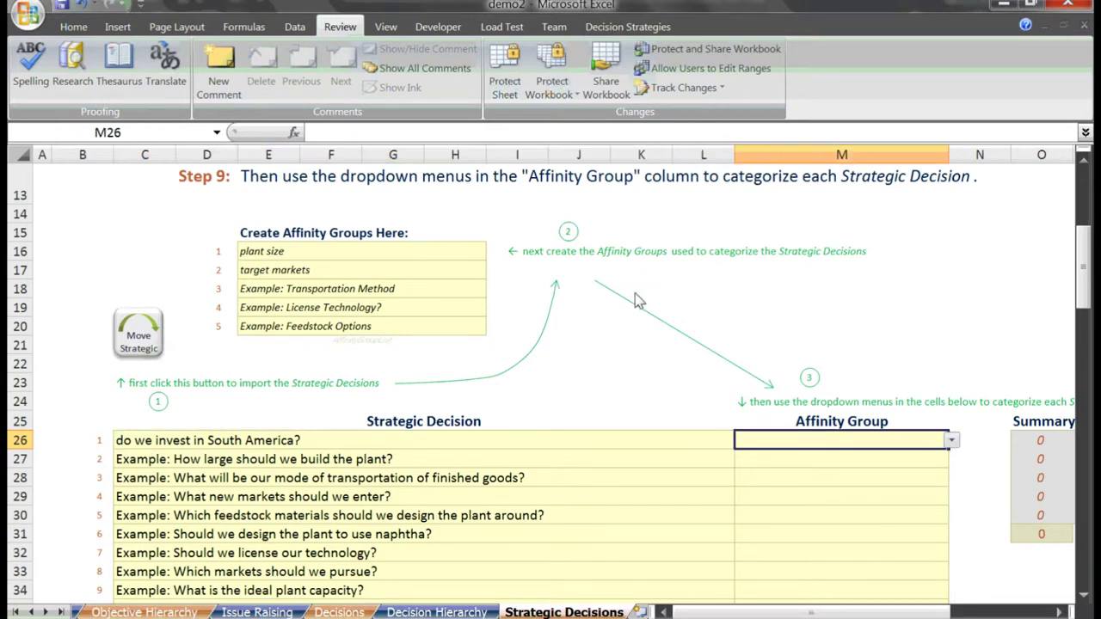
{"action": "key", "text": "alt+Down"}
{"action": "key", "text": "Down"}
{"action": "key", "text": "Down"}
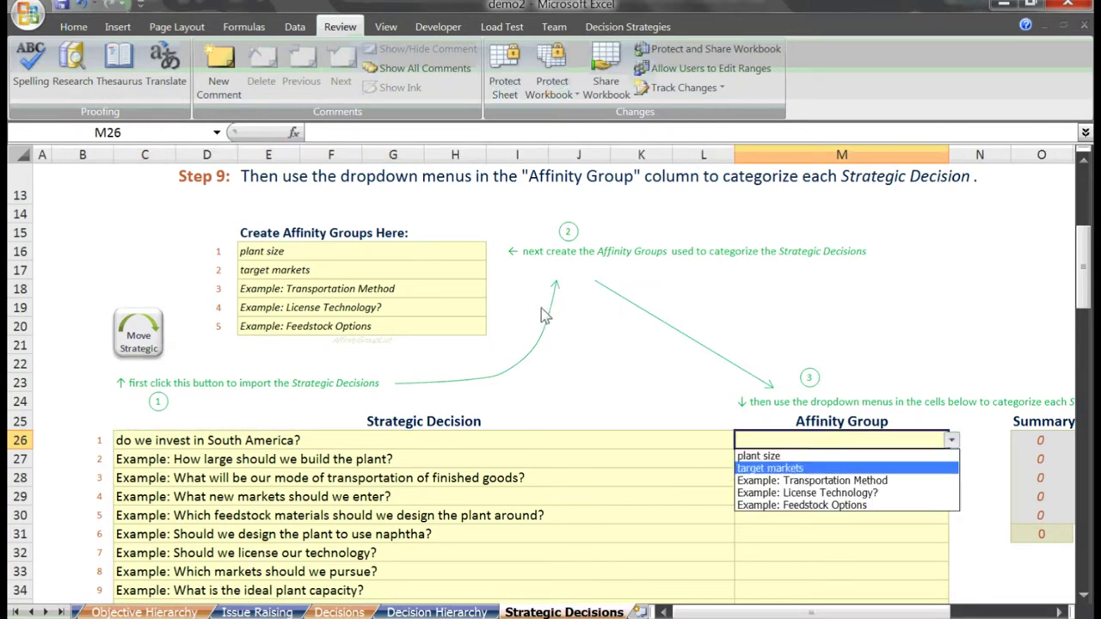
{"action": "key", "text": "Return"}
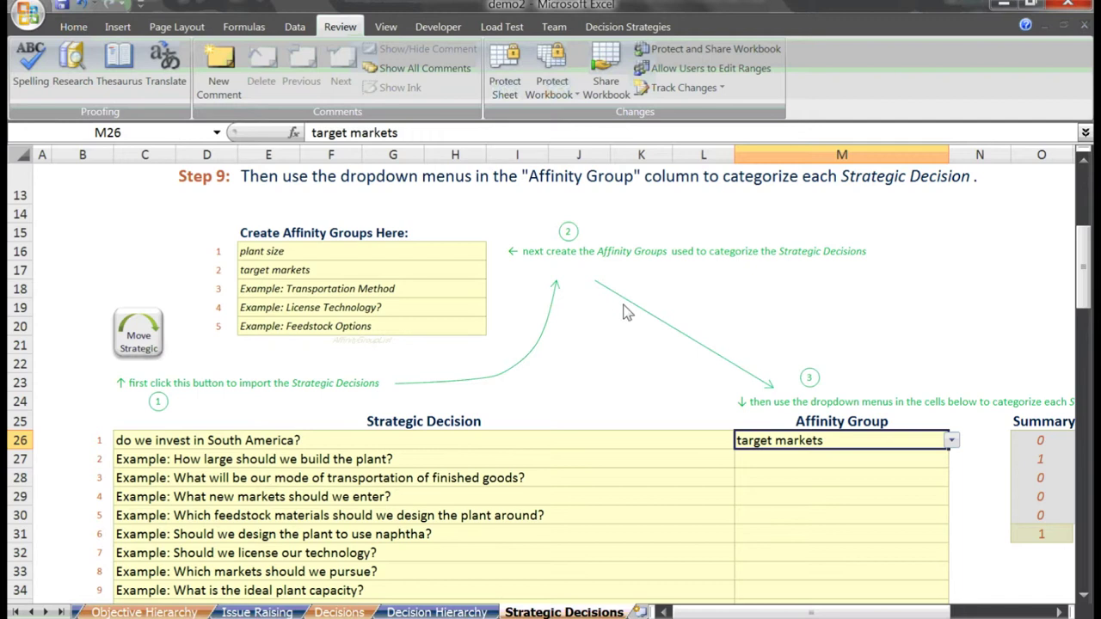
{"action": "key", "text": "Down"}
{"action": "key", "text": "alt+Down"}
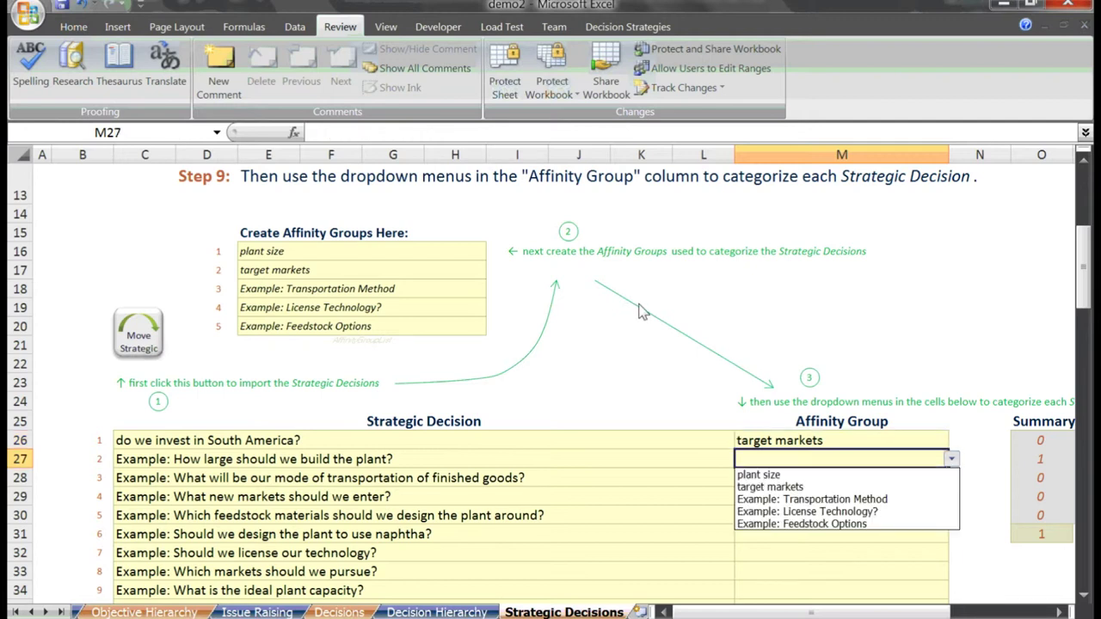
{"action": "key", "text": "Down"}
{"action": "key", "text": "Return"}
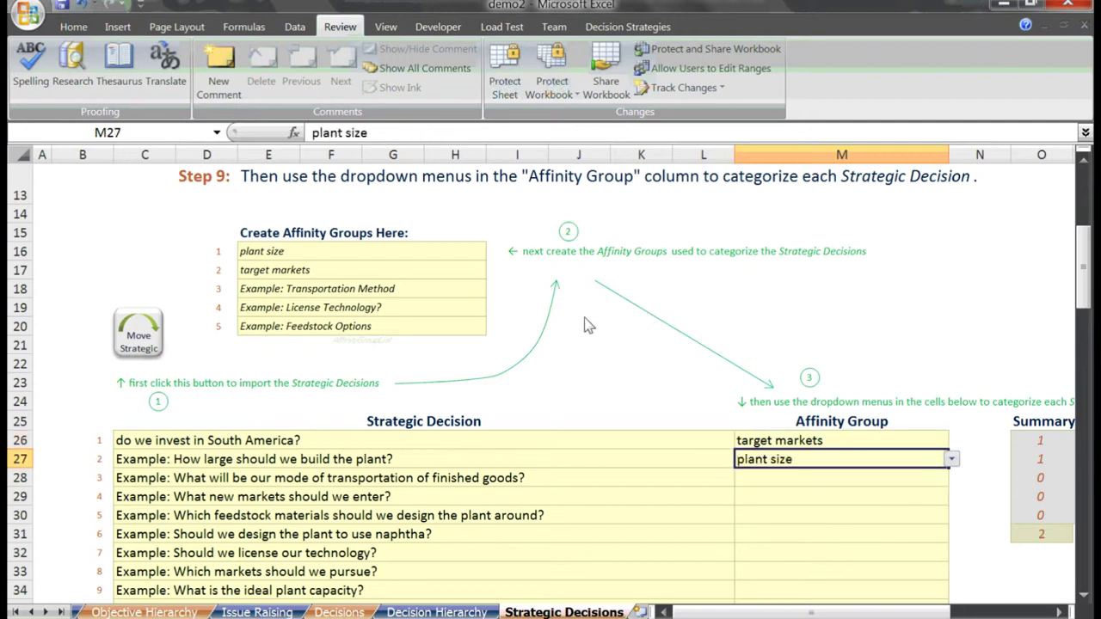
{"action": "key", "text": "Down"}
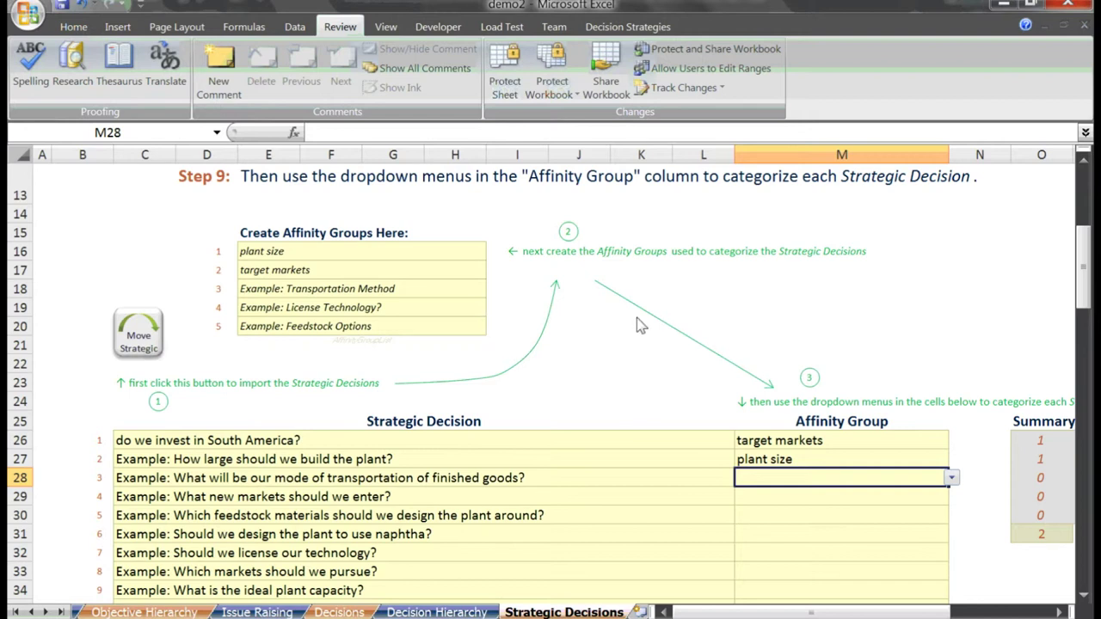
{"action": "key", "text": "alt+Down"}
{"action": "key", "text": "Down"}
{"action": "key", "text": "Down"}
{"action": "key", "text": "Down"}
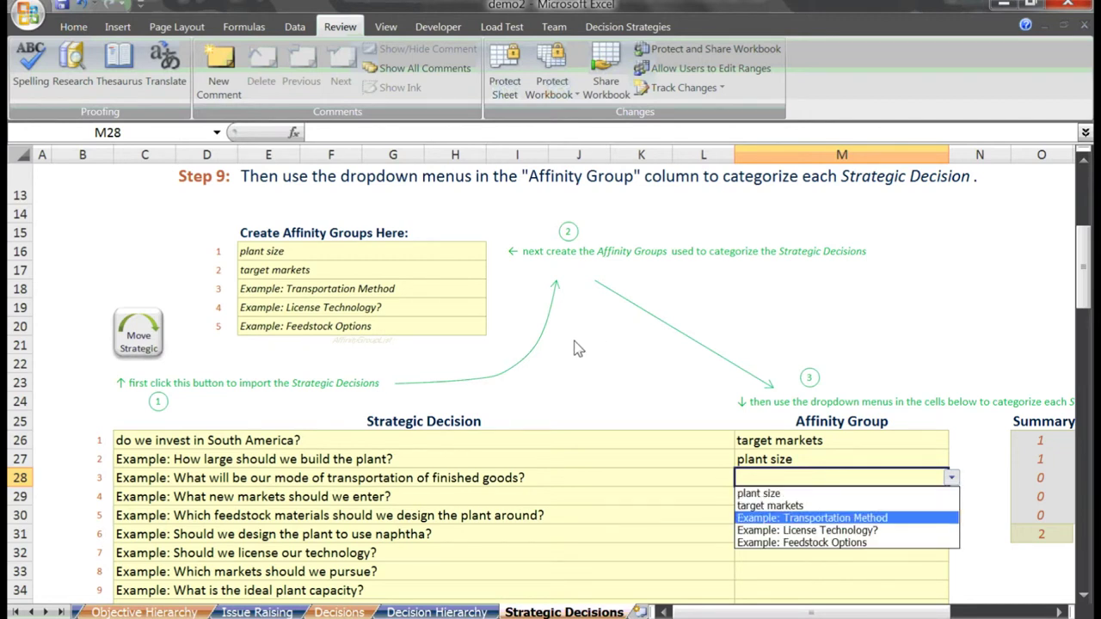
{"action": "key", "text": "Return"}
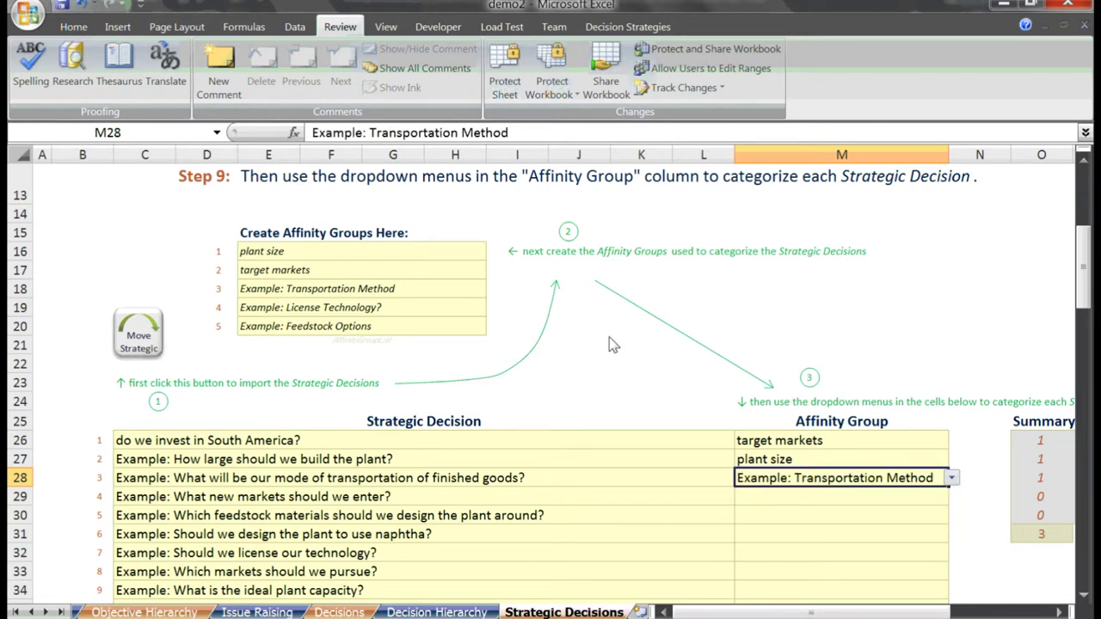
Assign target markets to decision 4 and Feedstock Options to decision 5.
{"action": "key", "text": "Down"}
{"action": "key", "text": "alt+Down"}
{"action": "key", "text": "Down"}
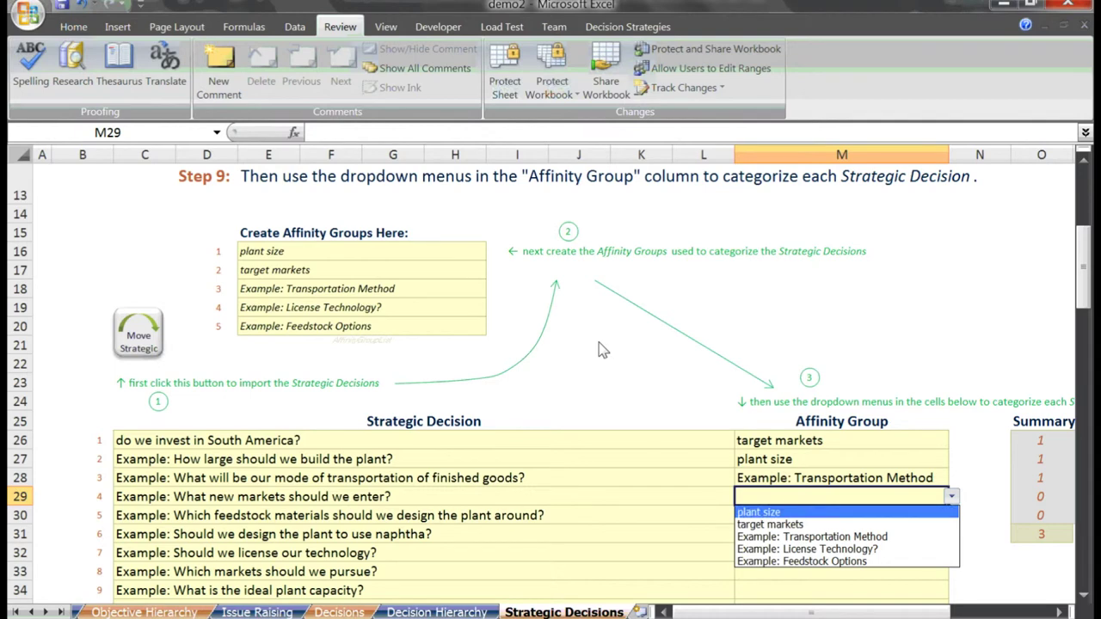
{"action": "key", "text": "Down"}
{"action": "key", "text": "Down"}
{"action": "key", "text": "Up"}
{"action": "key", "text": "Return"}
{"action": "scroll", "coordinate": [625, 346], "scroll_direction": "down", "scroll_amount": 3}
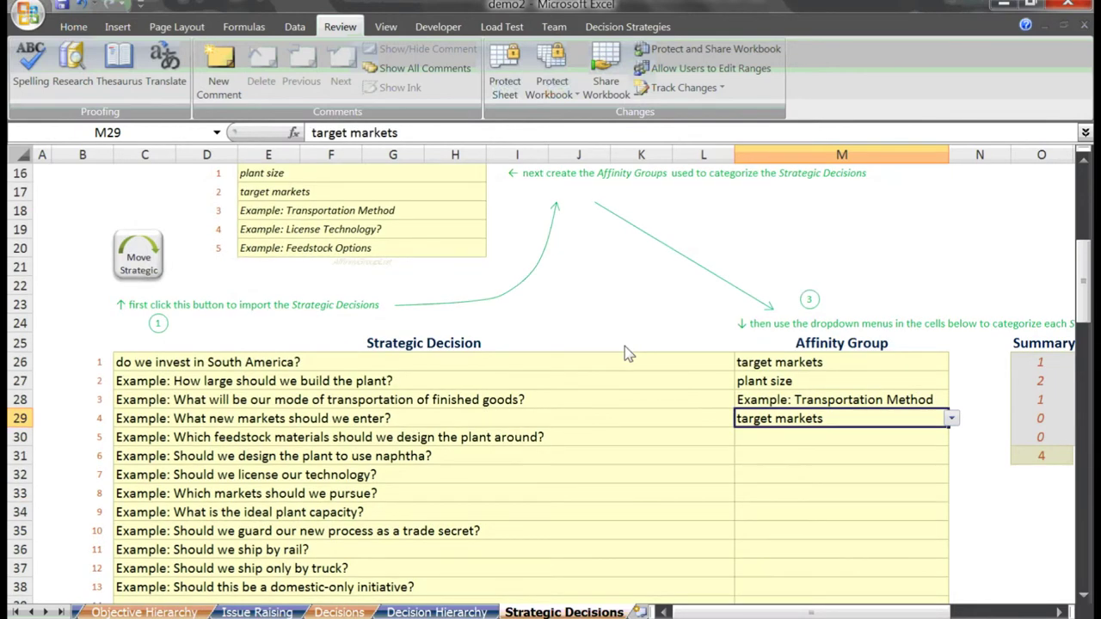
{"action": "key", "text": "Down"}
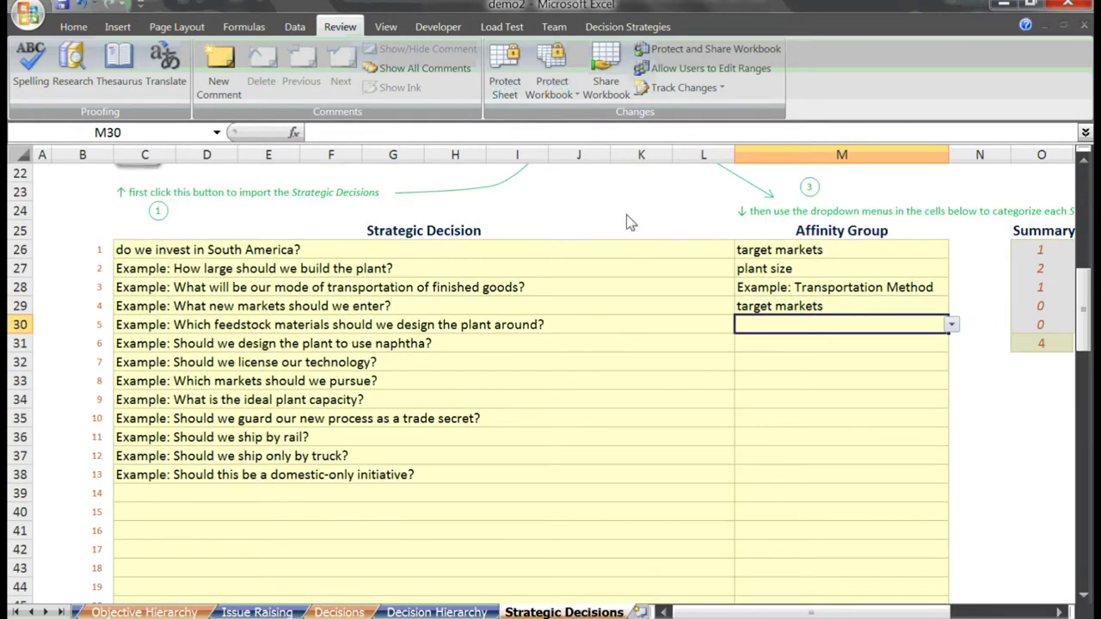
{"action": "key", "text": "alt+Down"}
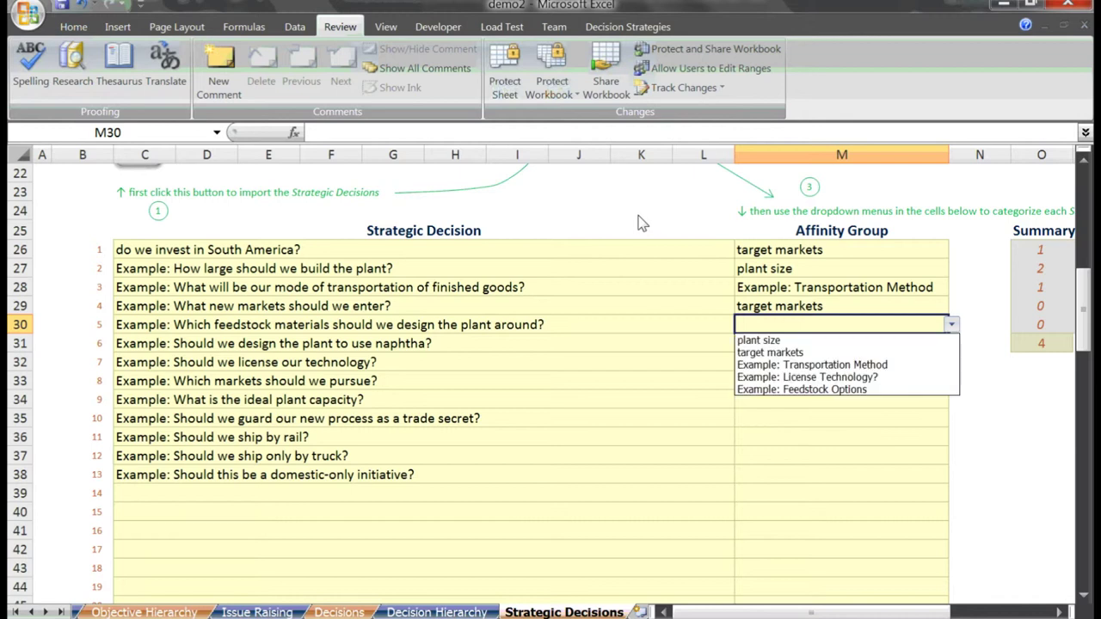
{"action": "key", "text": "Down"}
{"action": "key", "text": "Down"}
{"action": "key", "text": "Down"}
{"action": "key", "text": "Down"}
{"action": "key", "text": "Down"}
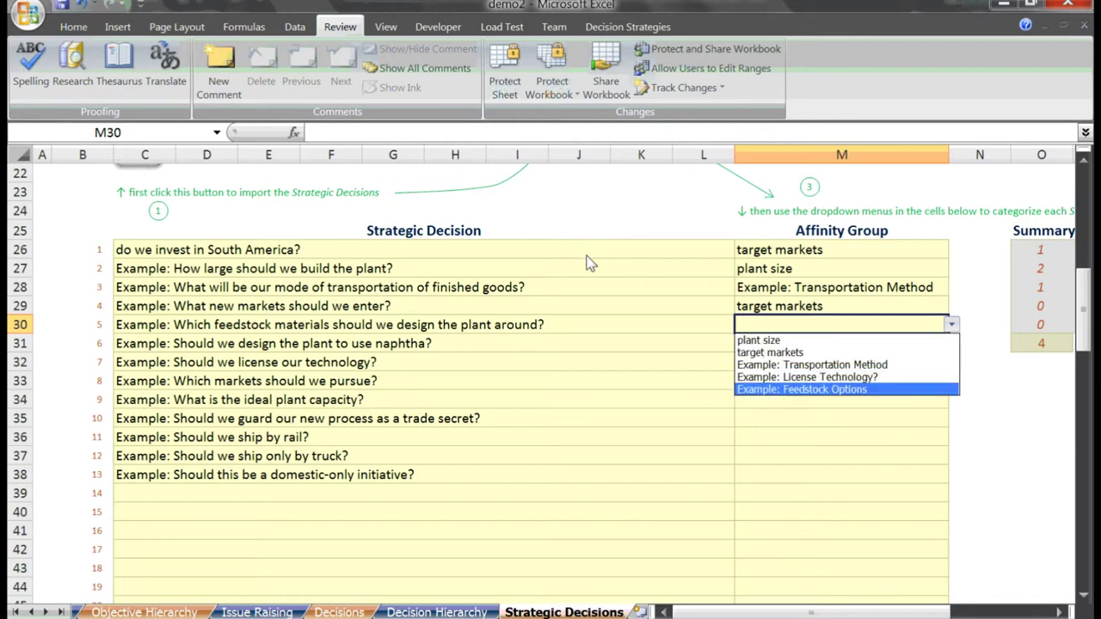
{"action": "key", "text": "Return"}
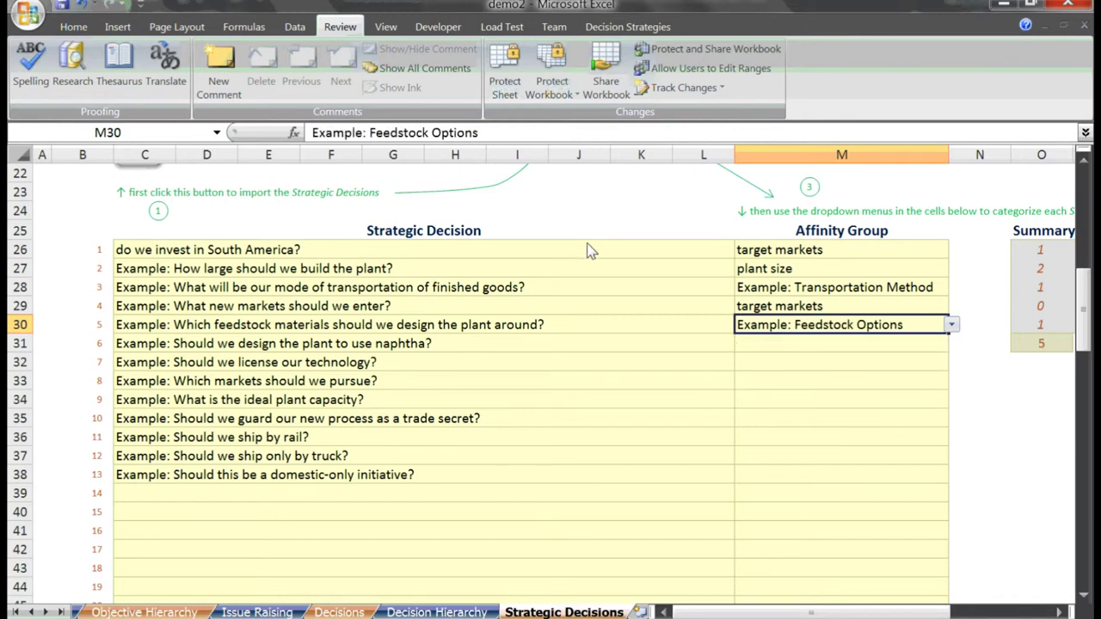
Assign Feedstock Options to decision 6 and License Technology to decision 7.
{"action": "key", "text": "Down"}
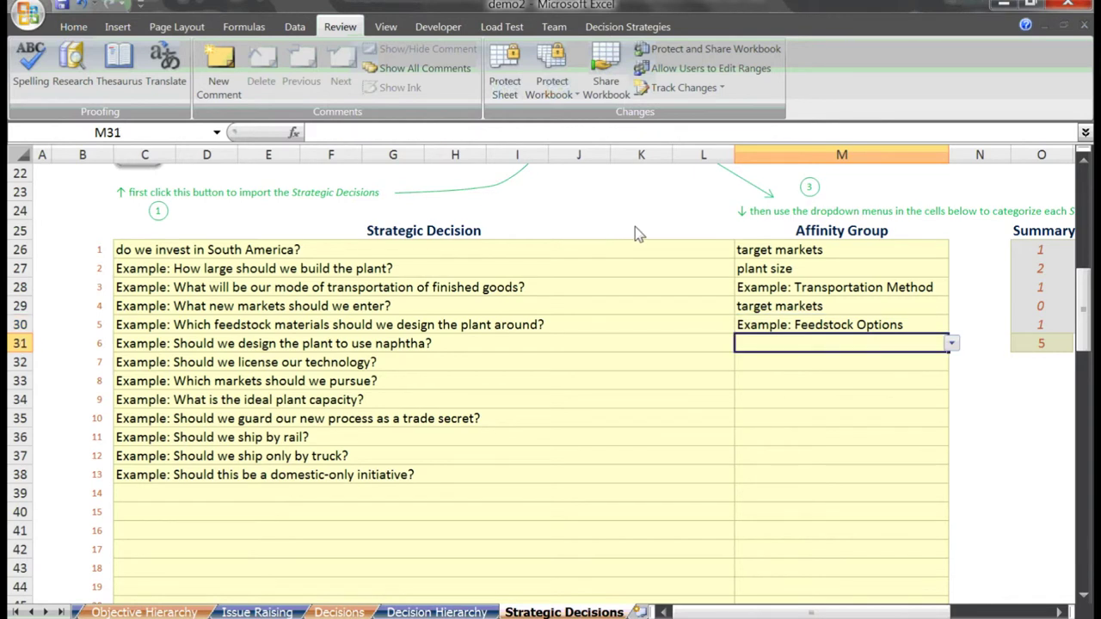
{"action": "key", "text": "alt+Down"}
{"action": "key", "text": "Down"}
{"action": "key", "text": "Down"}
{"action": "key", "text": "Down"}
{"action": "key", "text": "Down"}
{"action": "key", "text": "Down"}
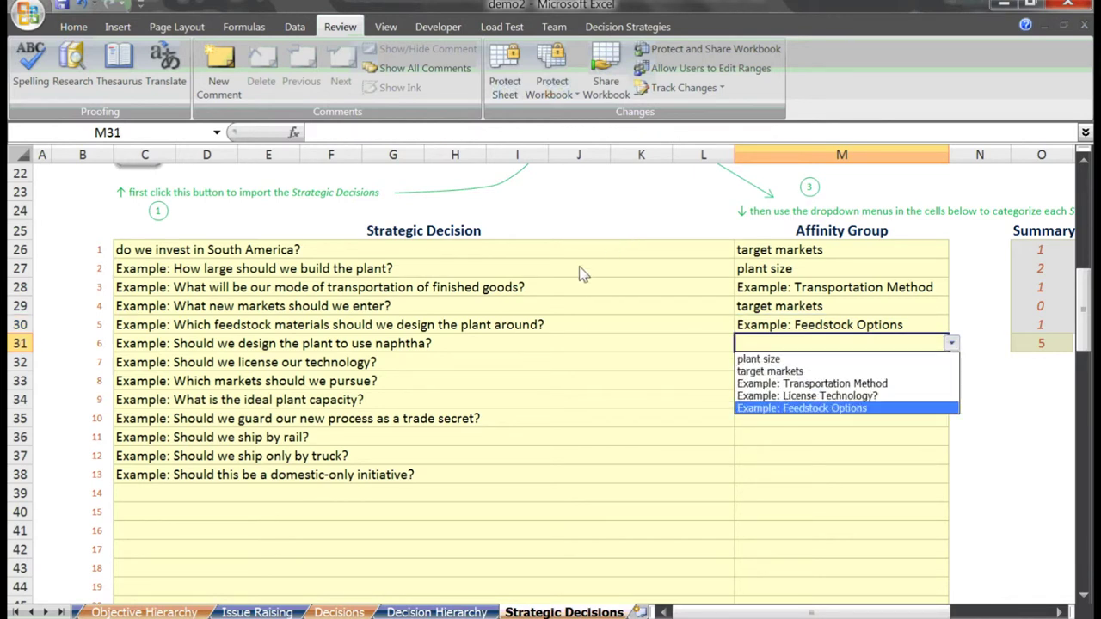
{"action": "key", "text": "Return"}
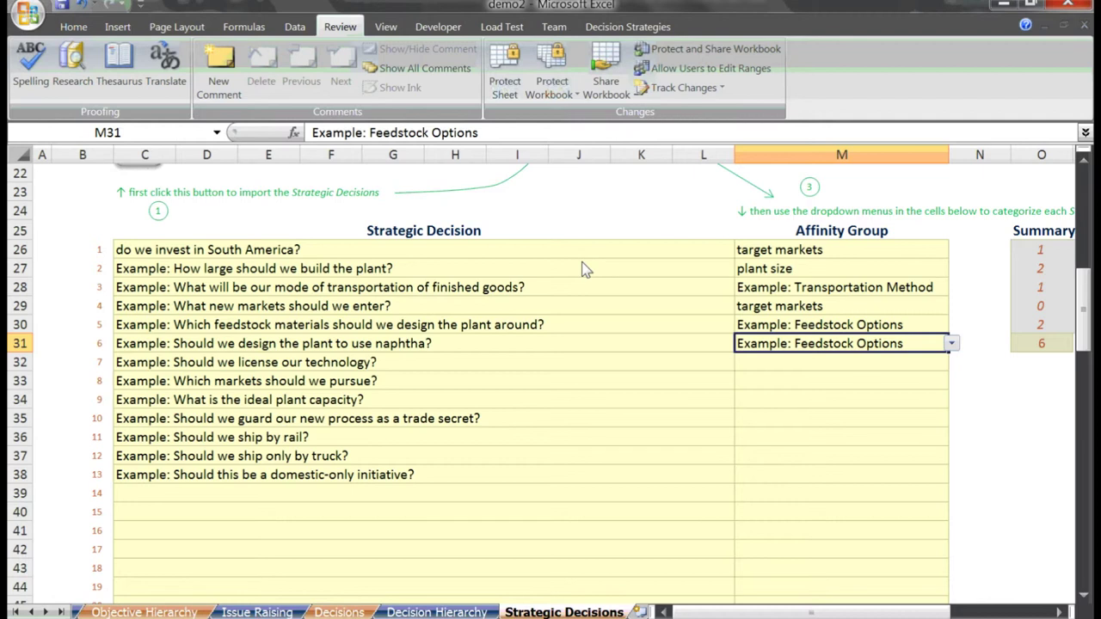
{"action": "key", "text": "Down"}
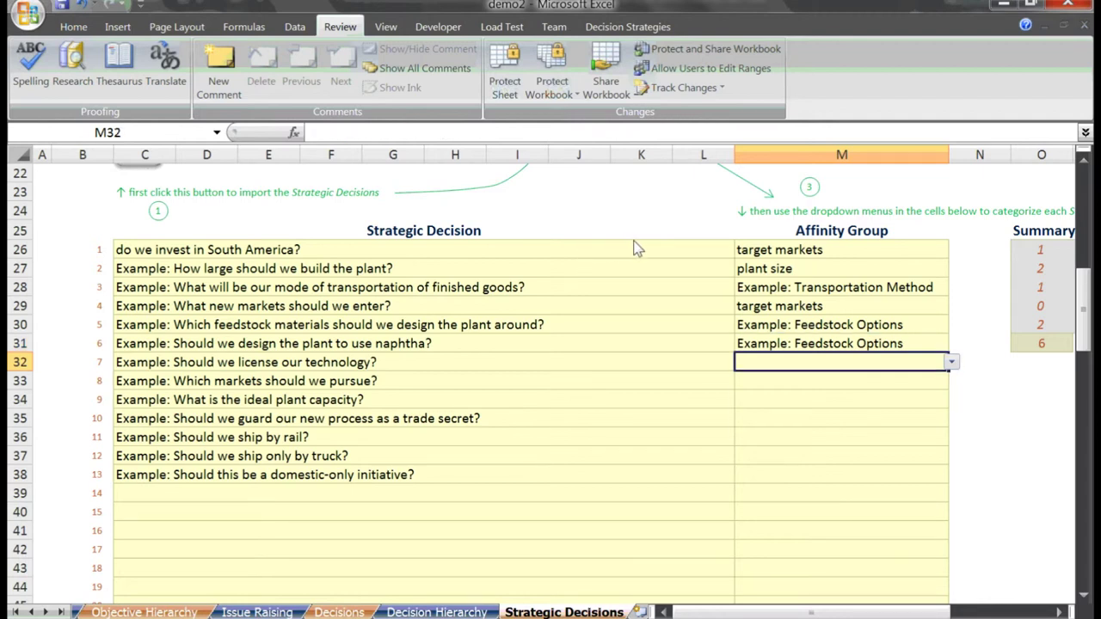
{"action": "key", "text": "alt+Down"}
{"action": "key", "text": "Down"}
{"action": "key", "text": "Down"}
{"action": "key", "text": "Down"}
{"action": "key", "text": "Return"}
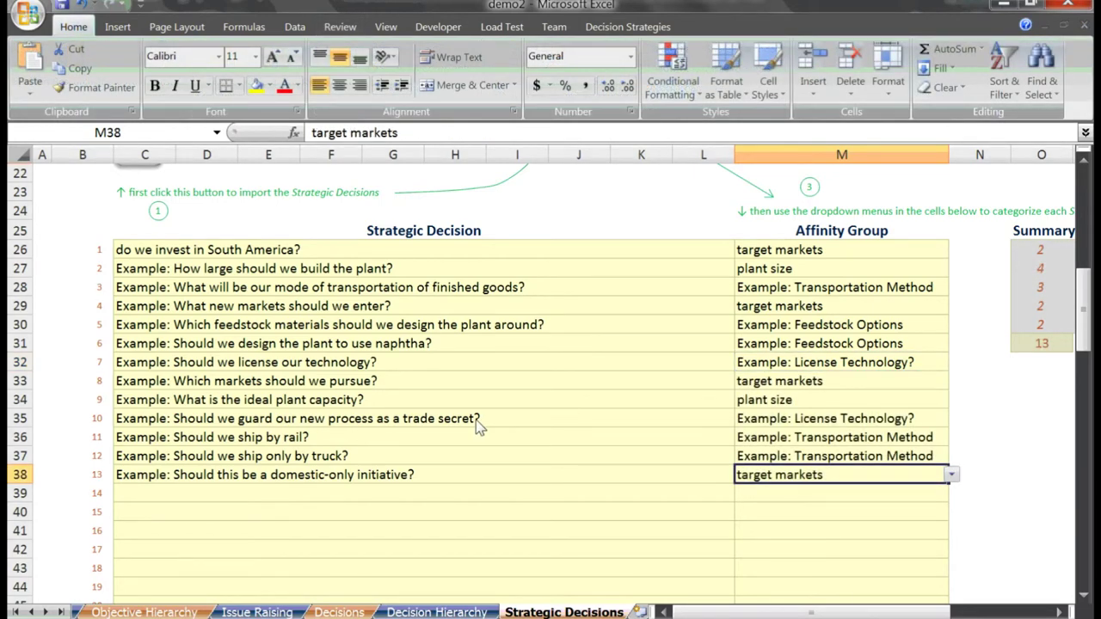
Scroll right to bring the Summary counts of affinity groups into view.
{"action": "scroll", "coordinate": [476, 417], "scroll_direction": "right", "scroll_amount": 3}
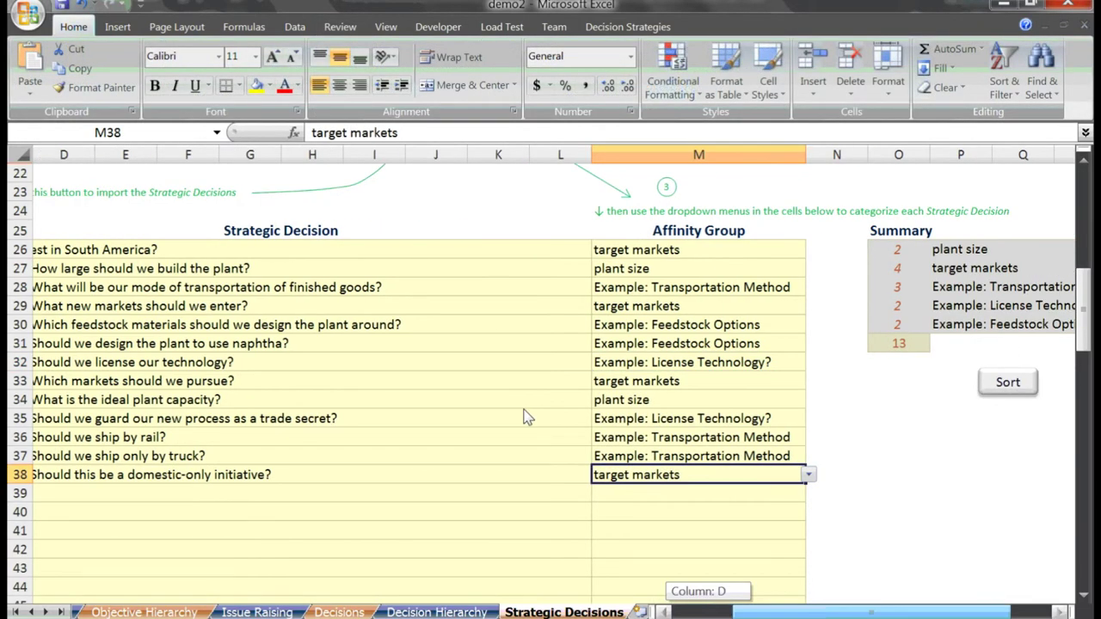